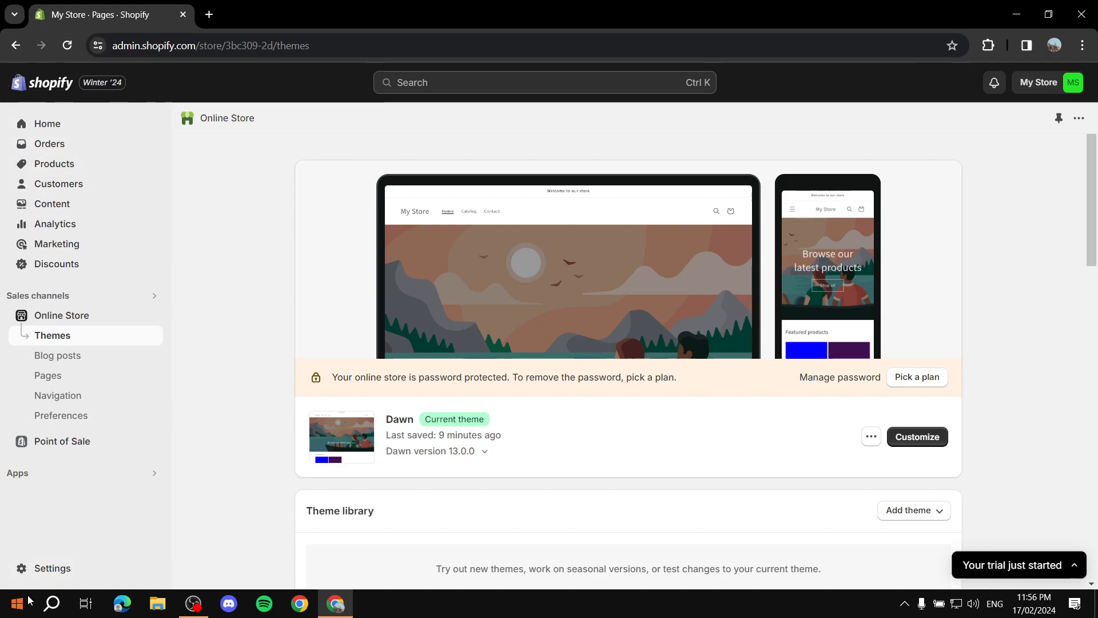
Open the Custom data section of the store settings
left_click(49, 569)
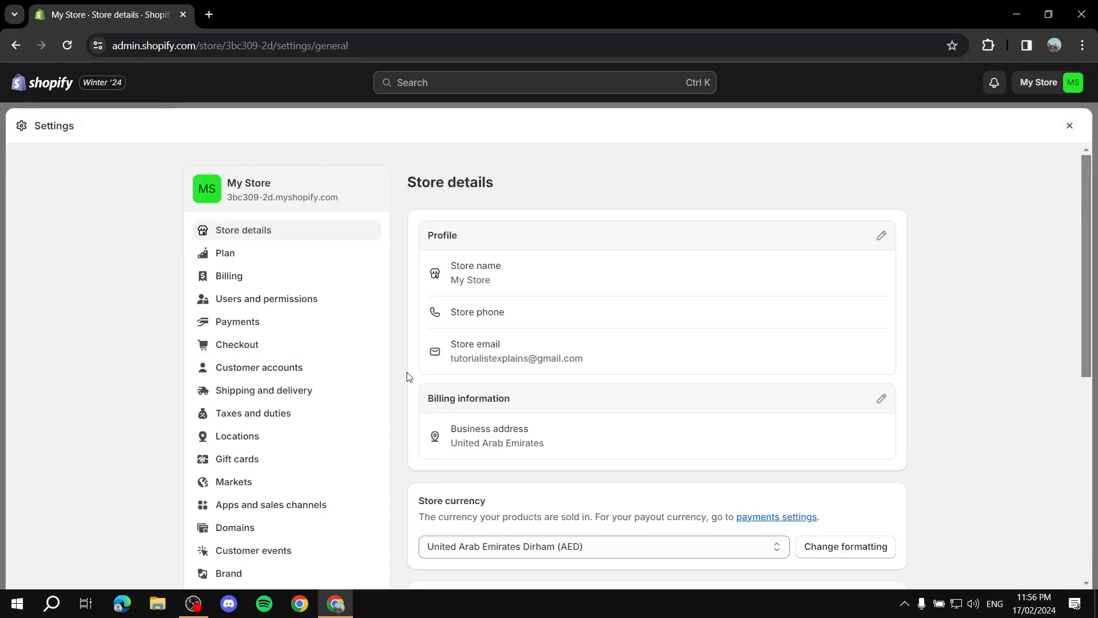
scroll(298, 304, "down", 7)
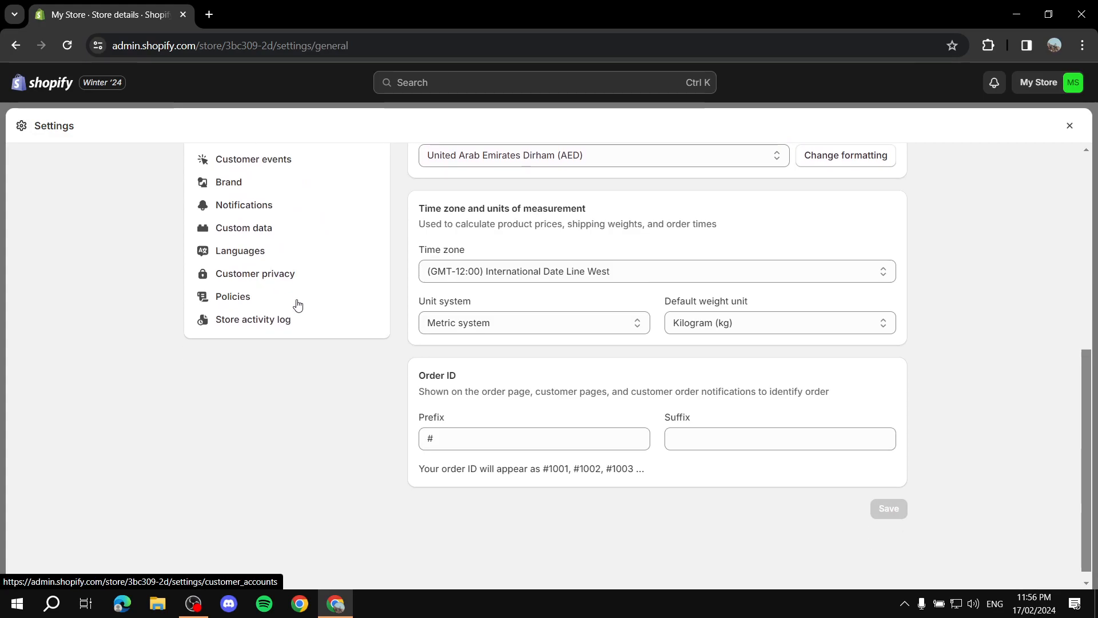
scroll(241, 311, "up", 1)
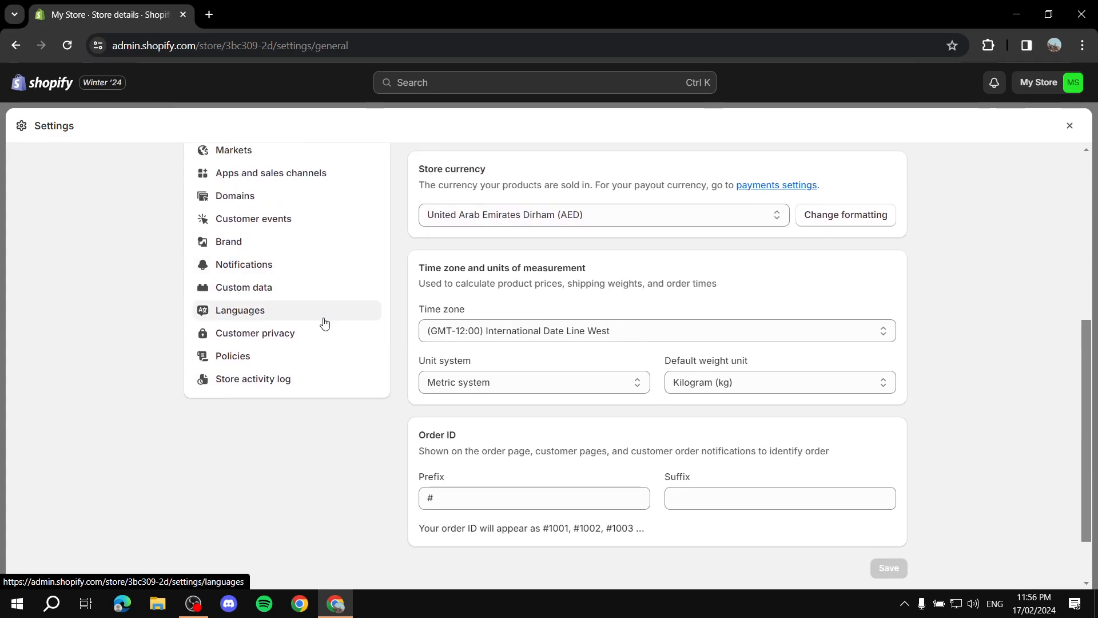
left_click(240, 292)
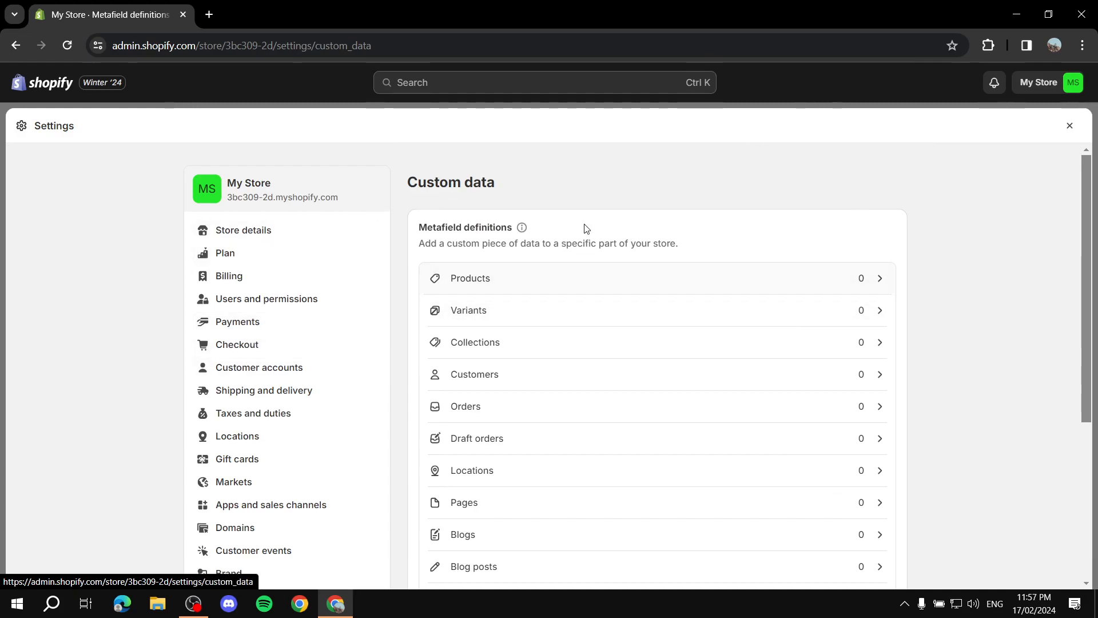
Look over the metafield definition categories and start a new definition for Products
scroll(661, 297, "down", 4)
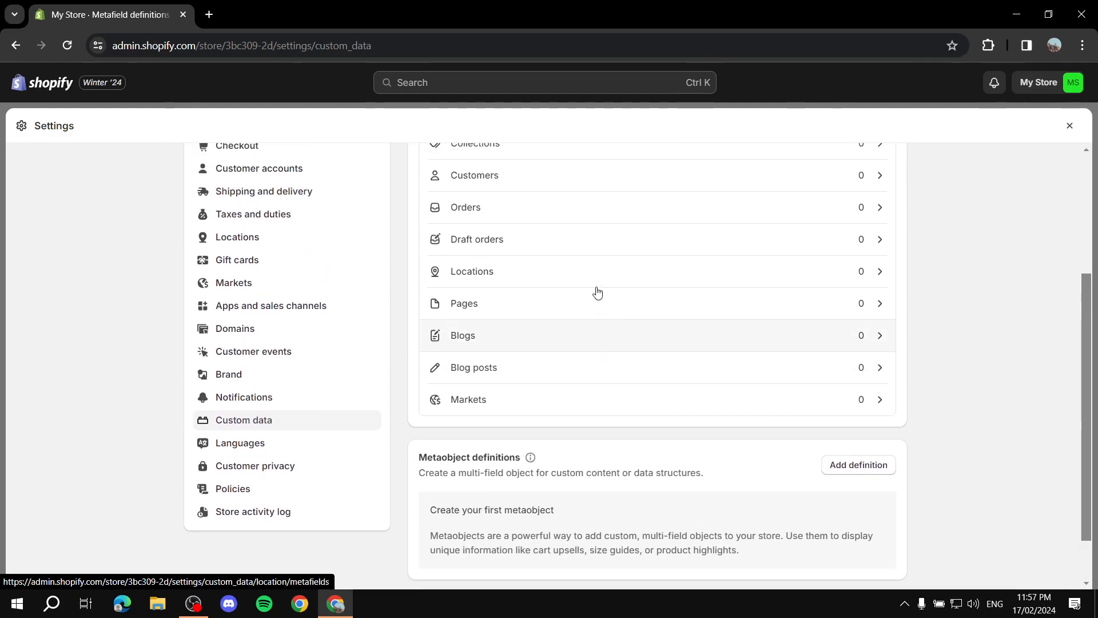
scroll(598, 289, "up", 2)
scroll(601, 277, "up", 1)
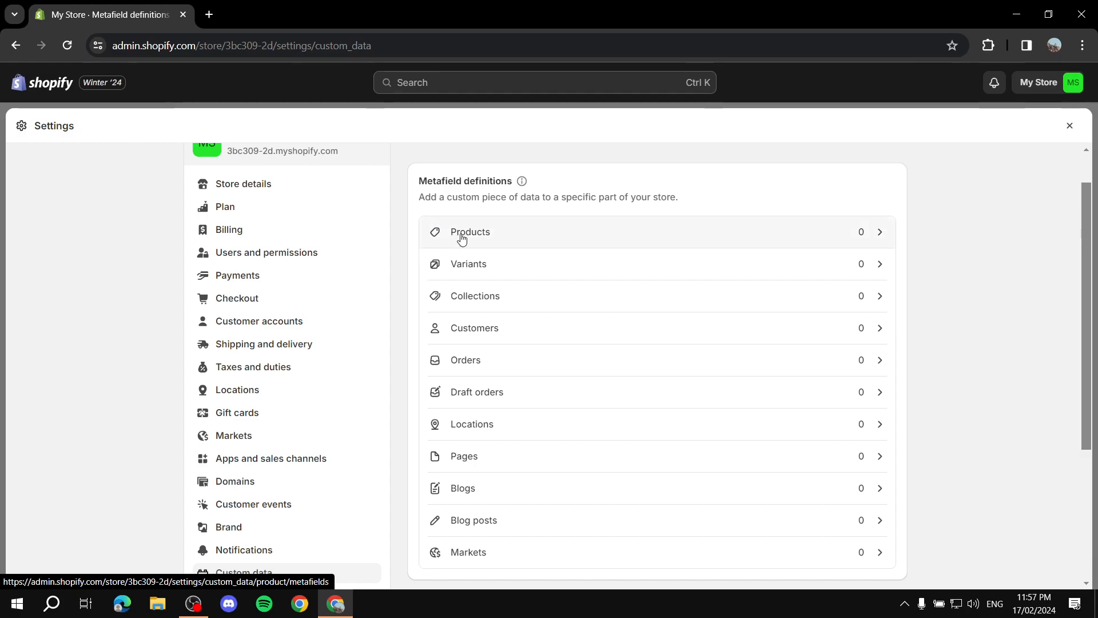
scroll(571, 318, "down", 3)
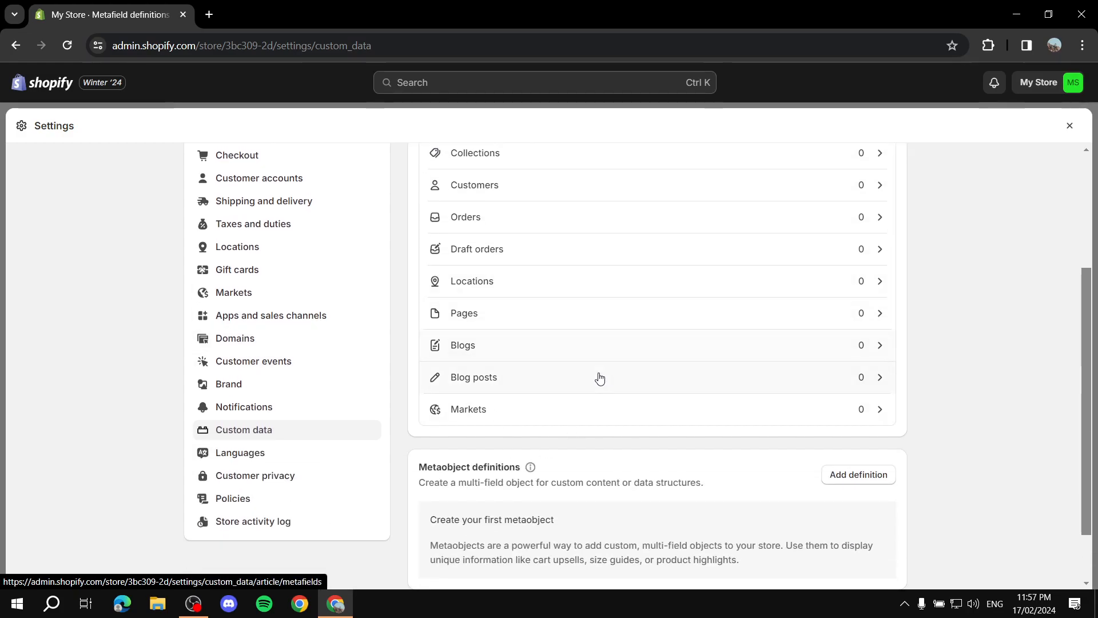
scroll(594, 377, "up", 3)
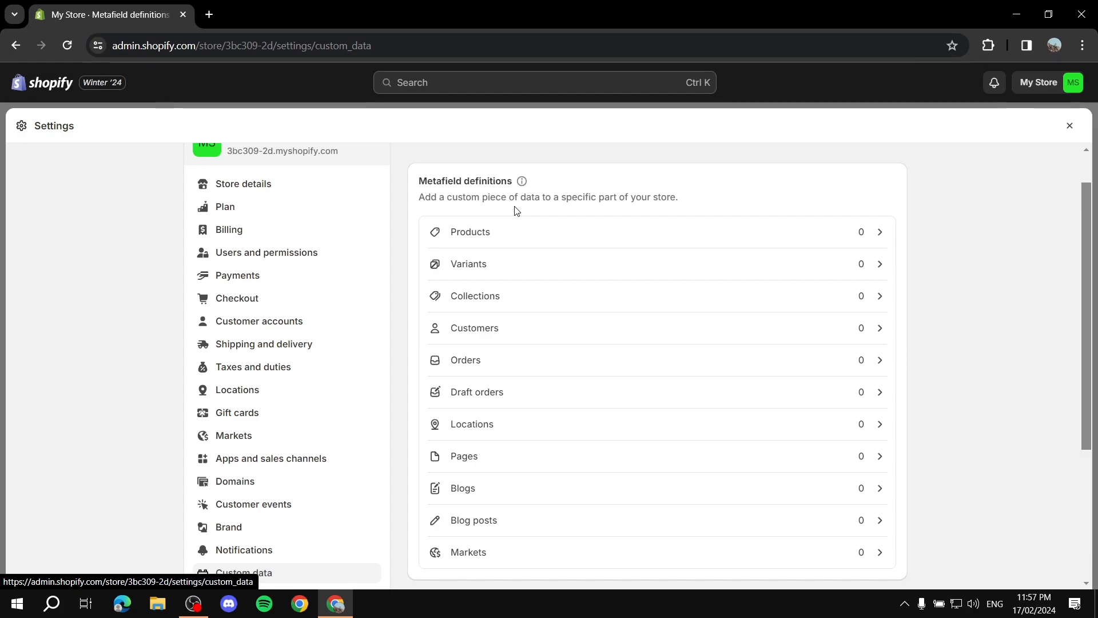
left_click(488, 235)
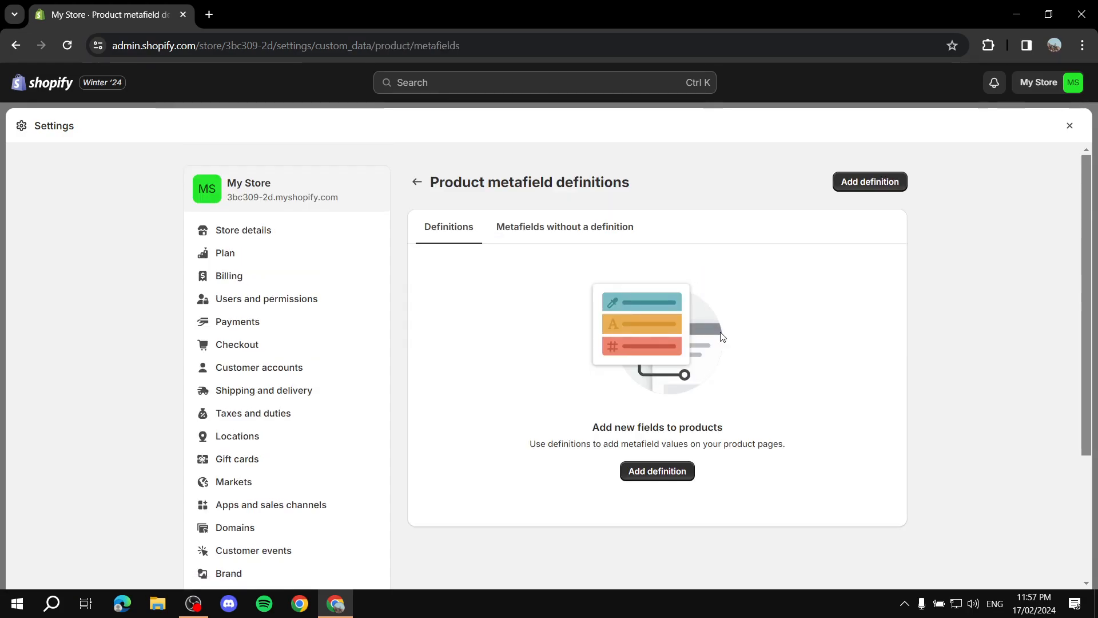
left_click(676, 475)
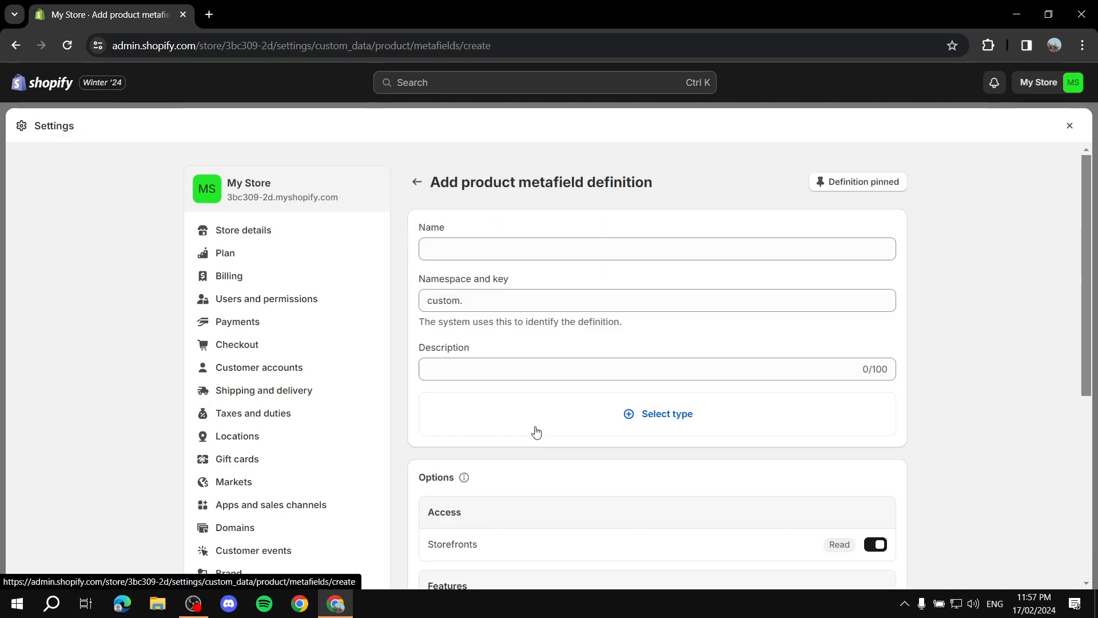
Name the product metafield definition Colors and set its namespace and key to custom.colorss
left_click(537, 247)
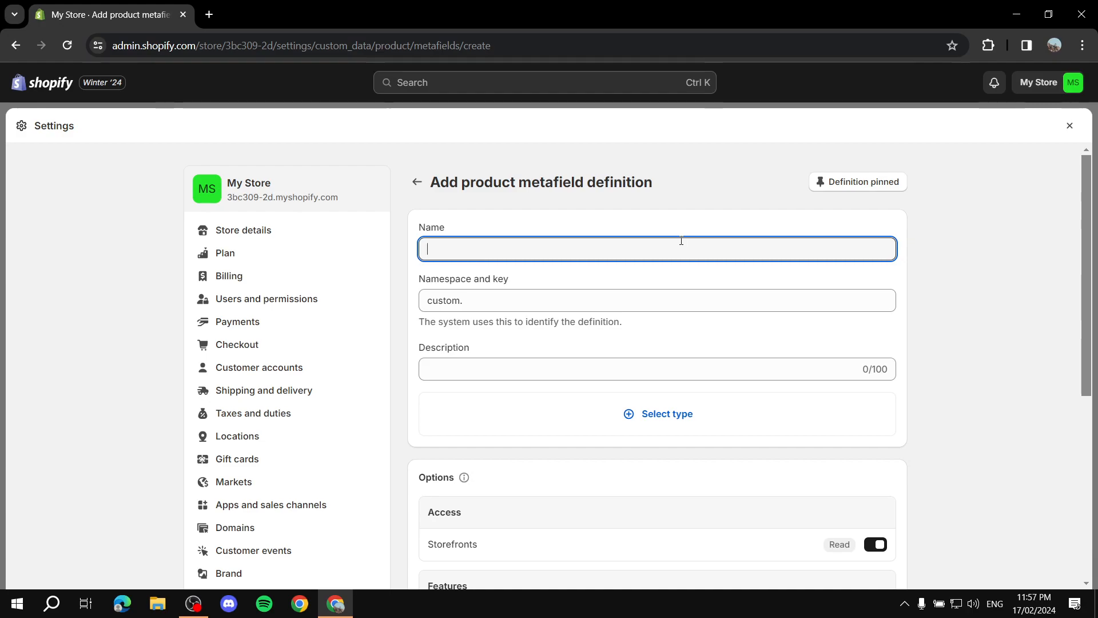
type("Colors")
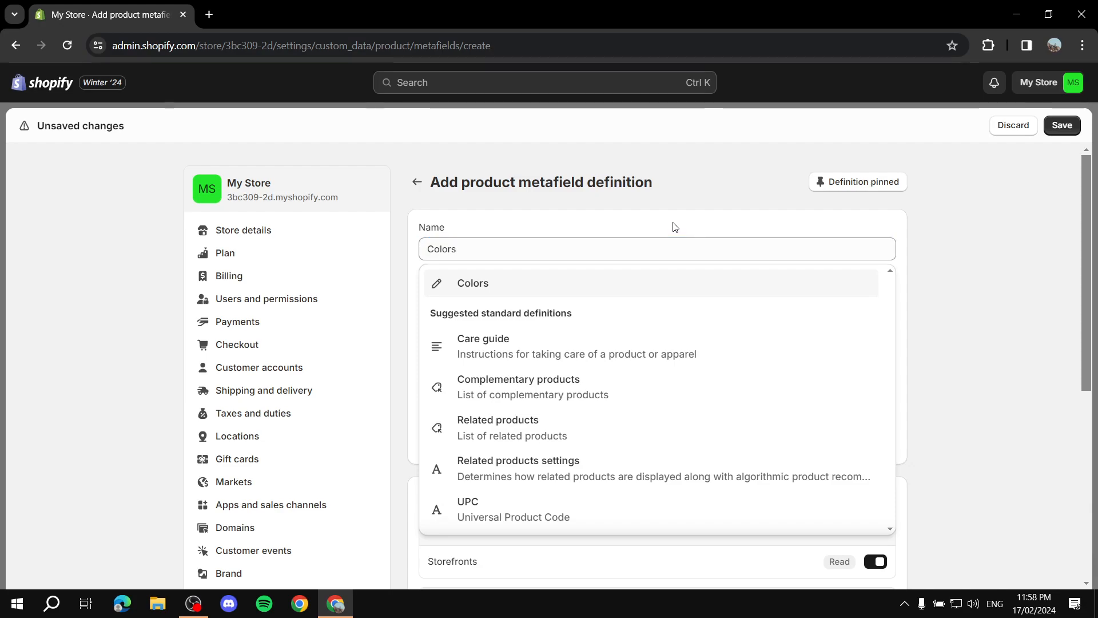
left_click(396, 234)
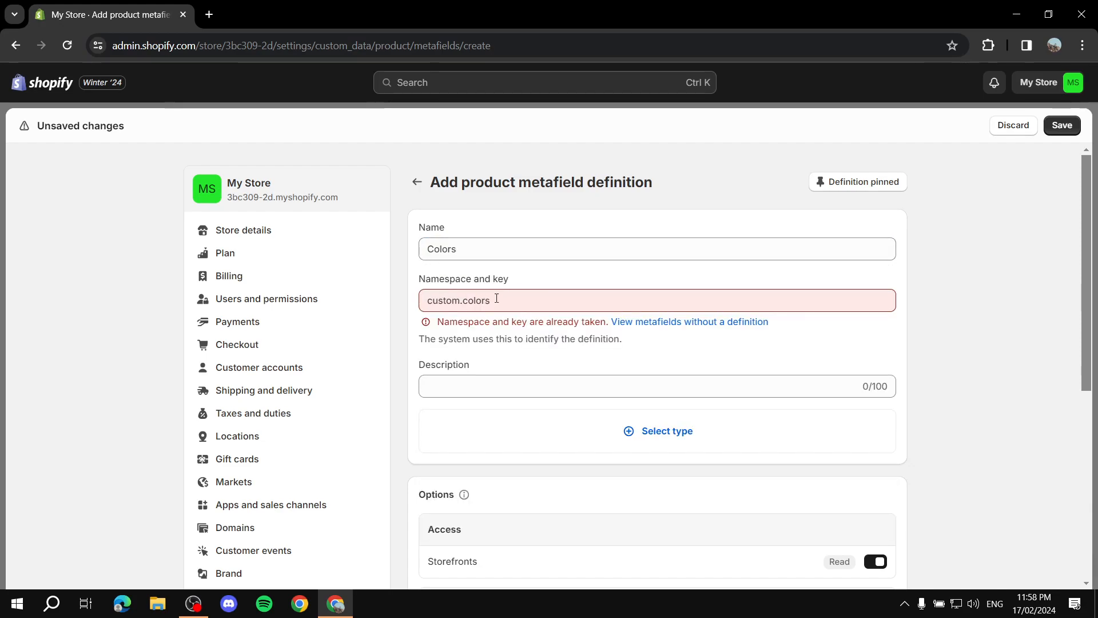
left_click(520, 296)
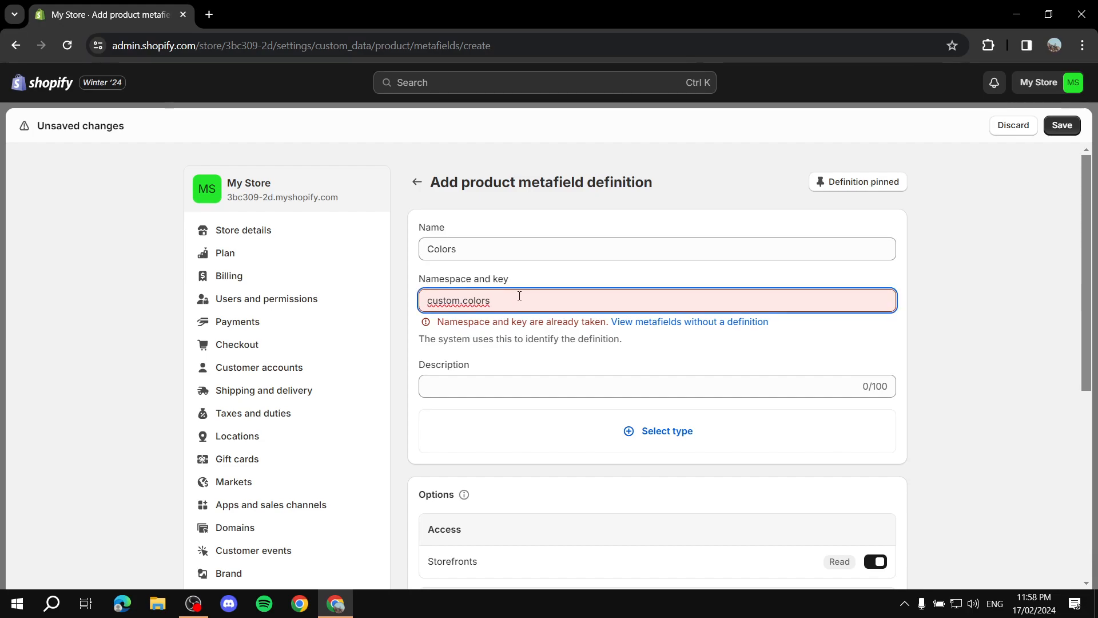
type("s")
Enter "The colors of the products" as the Colors definition's description and stay on its page
left_click(517, 370)
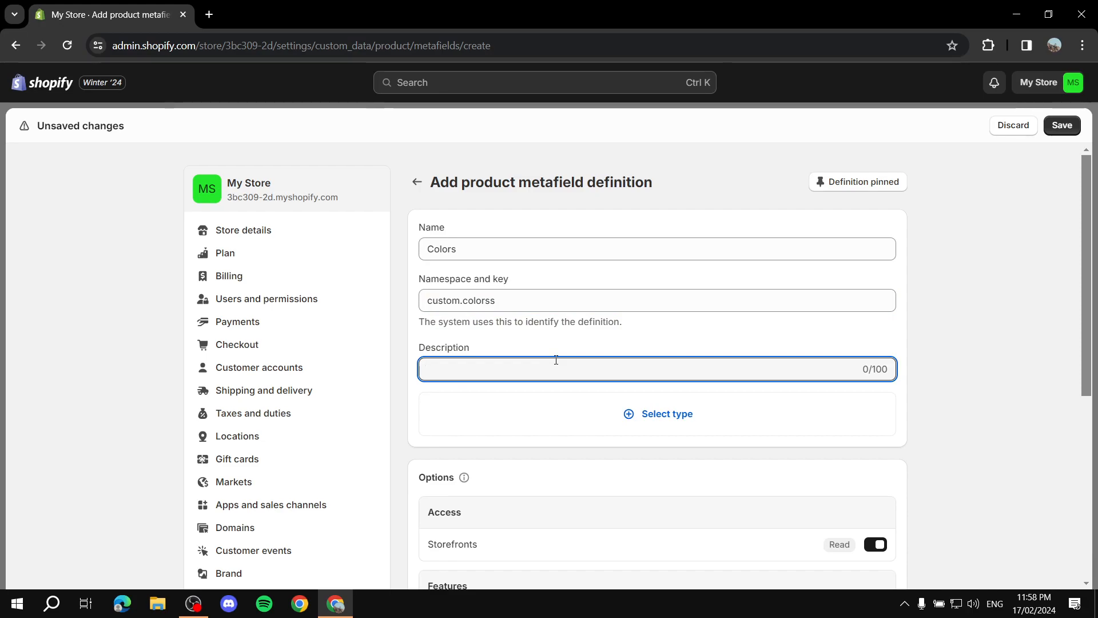
type("co")
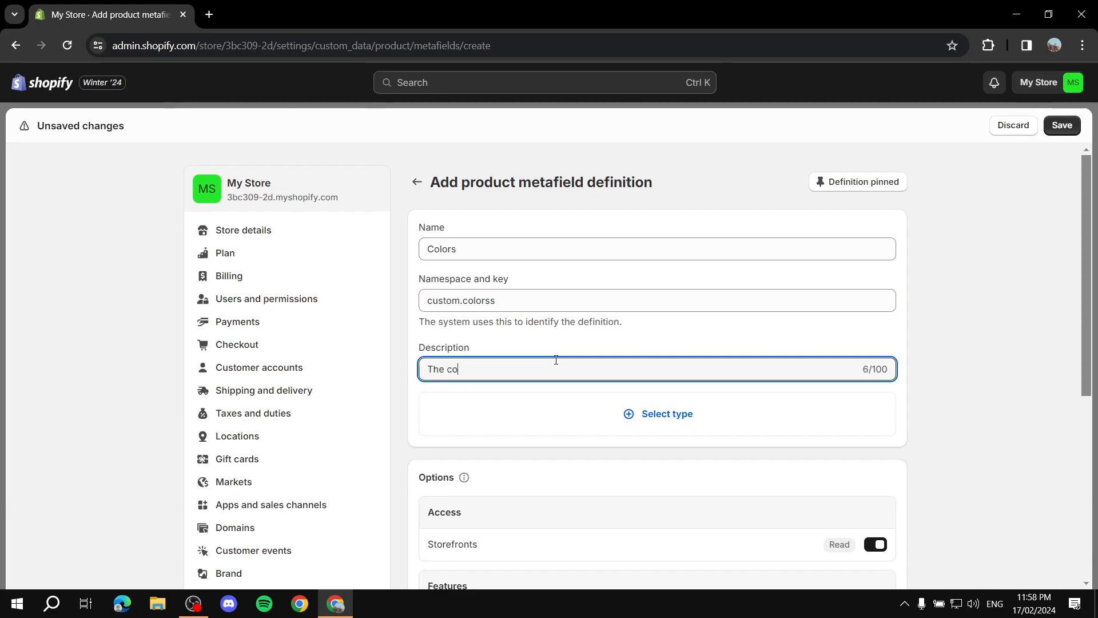
type("lors of the products")
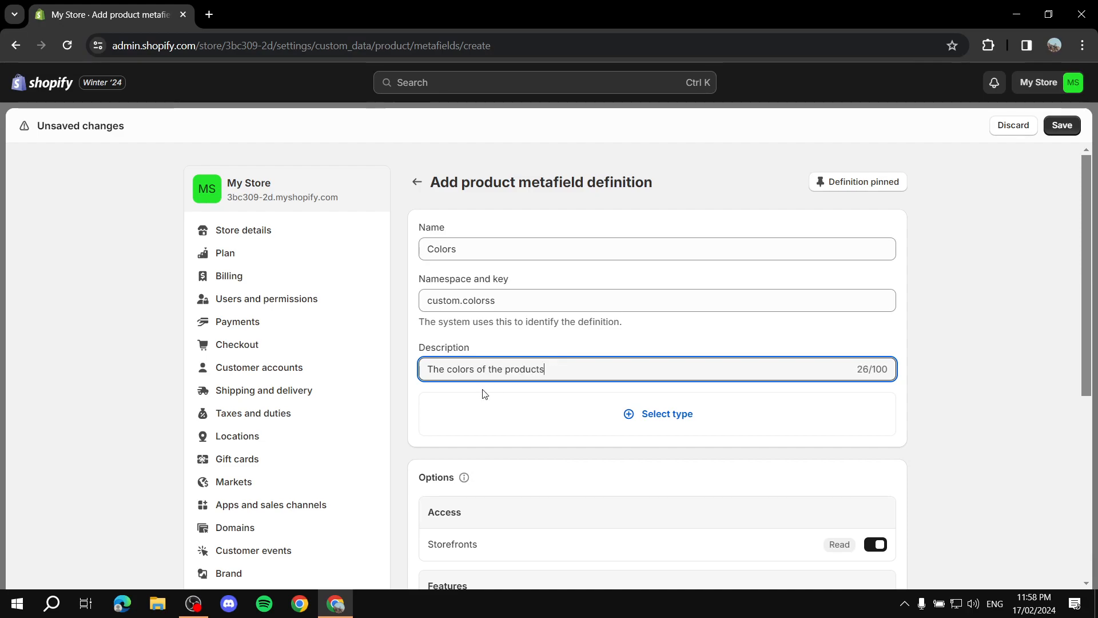
left_click(253, 413)
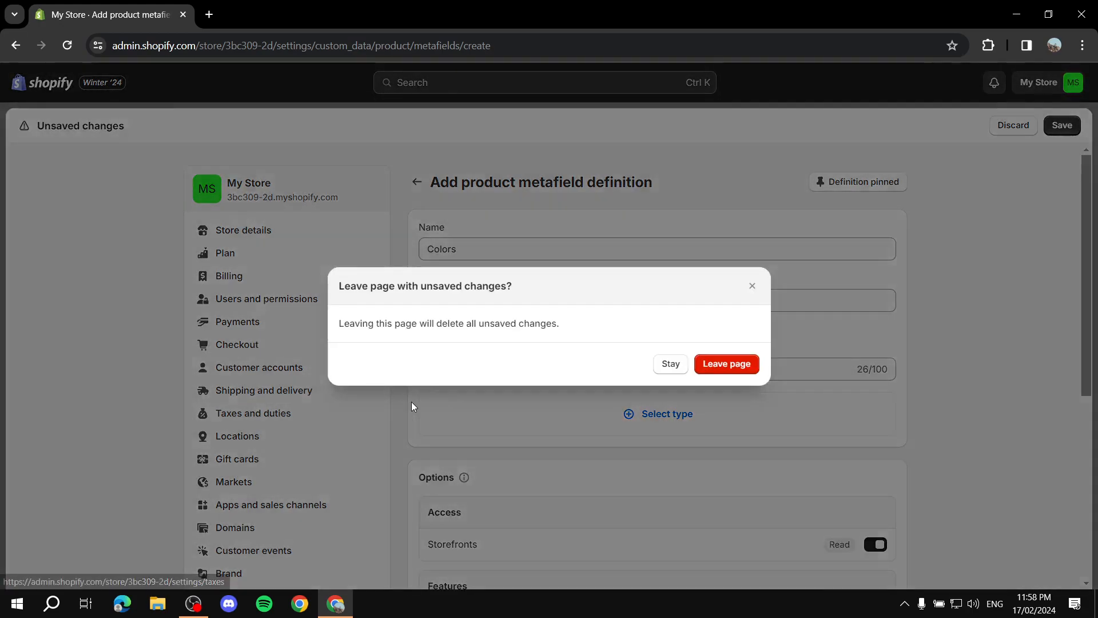
left_click(685, 364)
Try to save the Colors definition without a content type
scroll(887, 422, "down", 5)
left_click(888, 457)
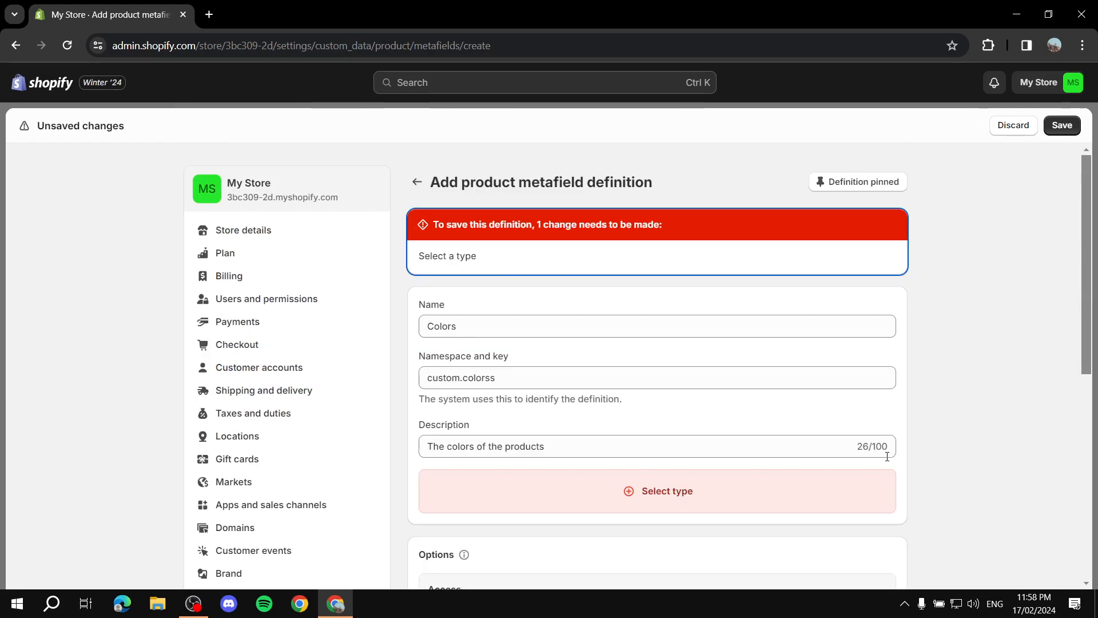
left_click(518, 258)
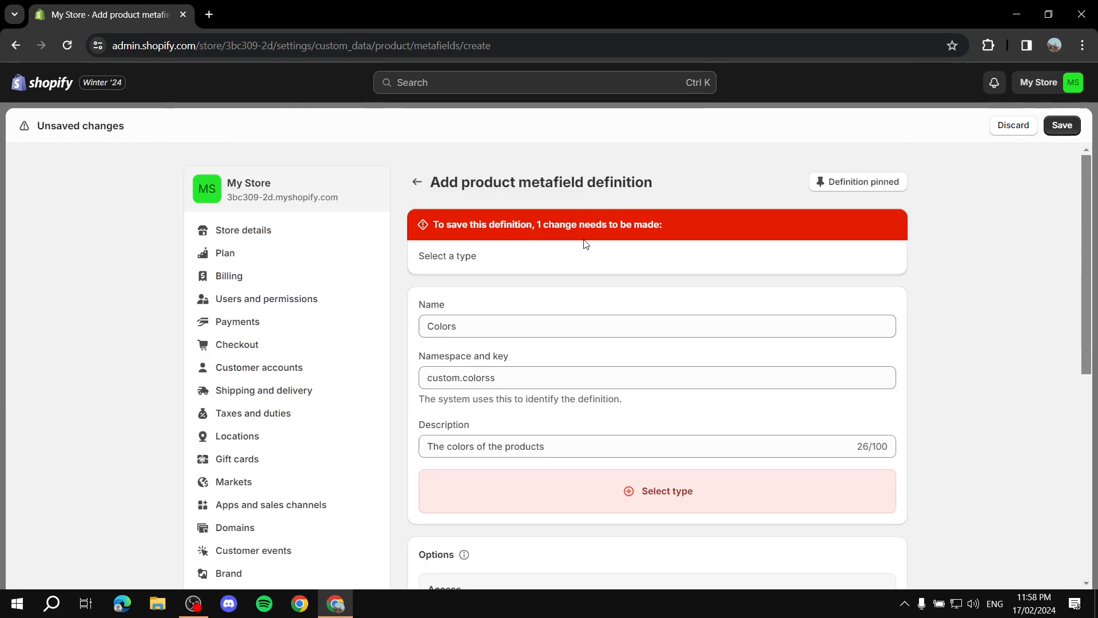
scroll(674, 273, "down", 1)
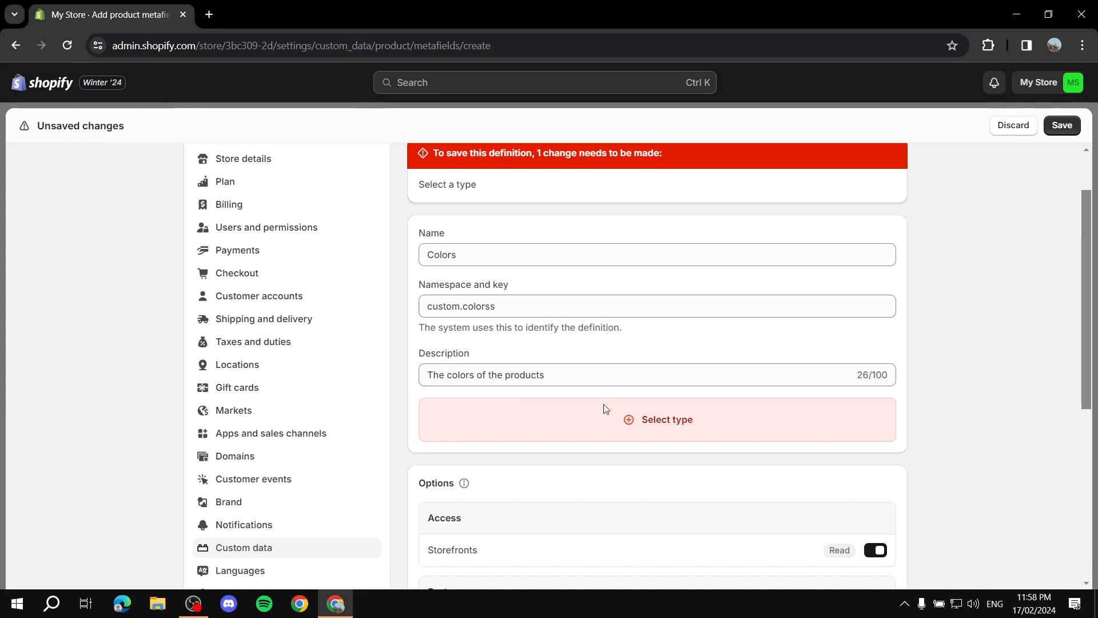
left_click_drag(478, 248, 418, 255)
left_click_drag(590, 375, 382, 385)
left_click(417, 385)
Set the Colors definition's content type to Multi-line text and save the definition
left_click(646, 426)
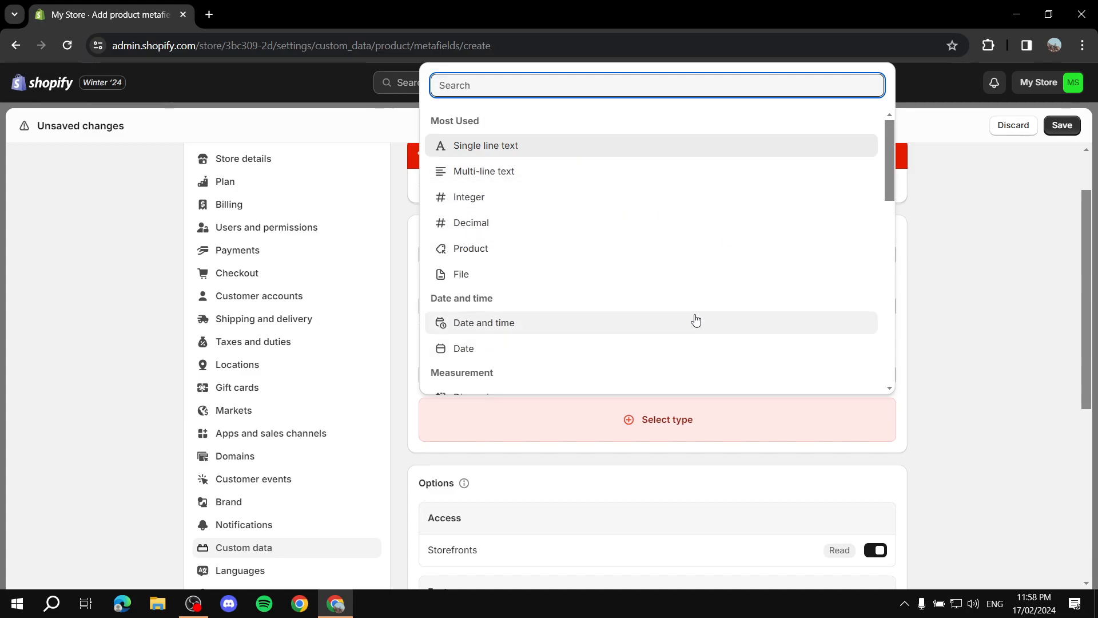
scroll(686, 288, "down", 3)
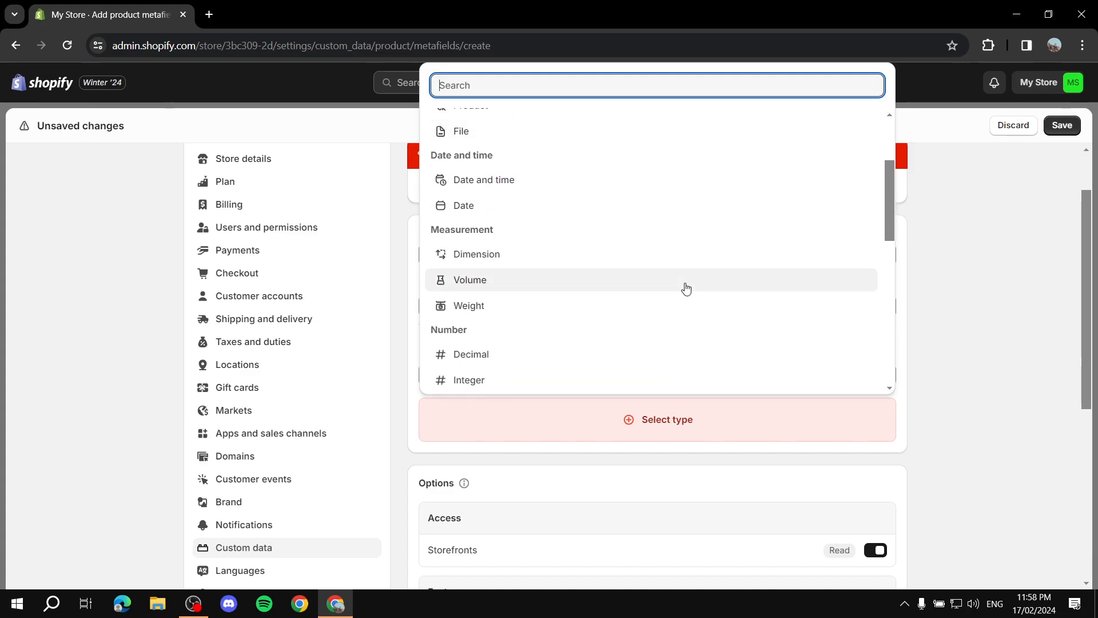
scroll(685, 289, "up", 3)
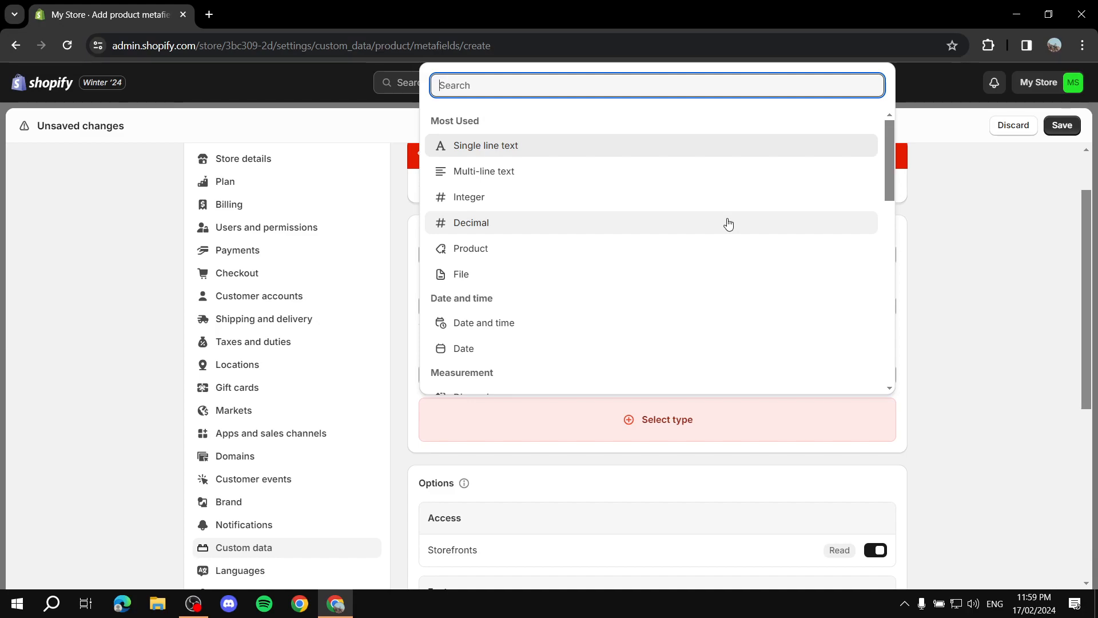
left_click(496, 172)
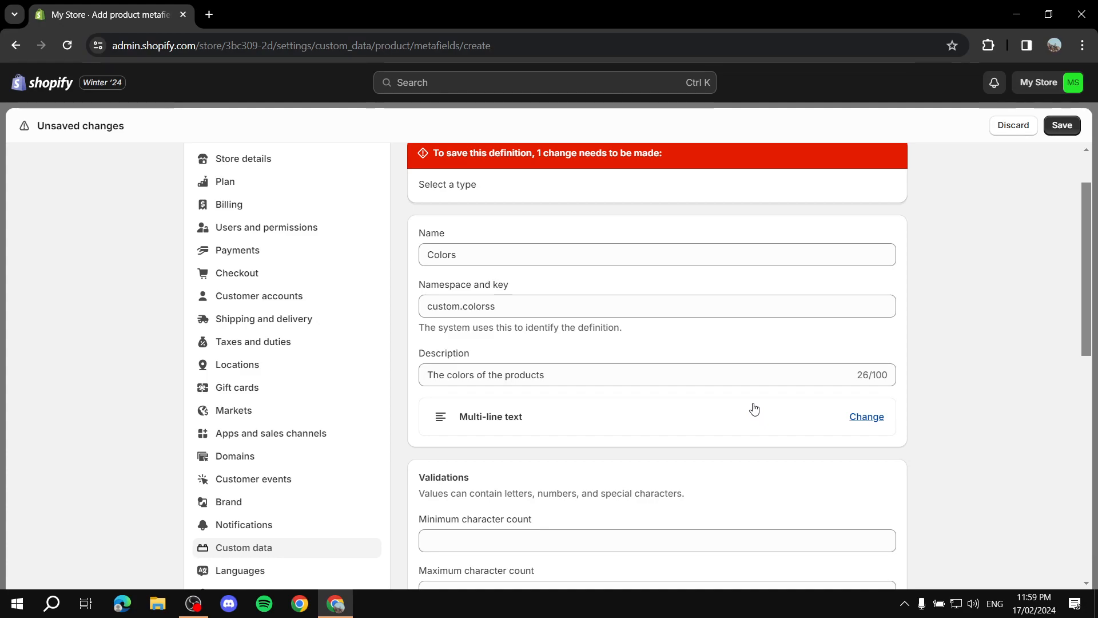
left_click(1063, 126)
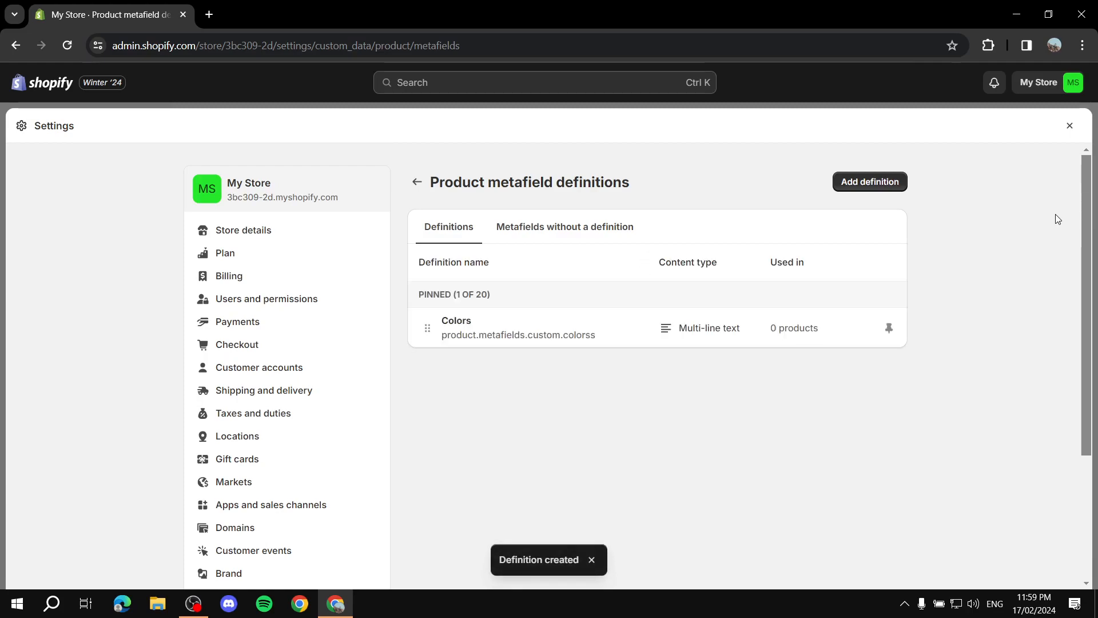
Start another product metafield definition and name it Shipping, keeping the key custom.shipping
left_click(876, 182)
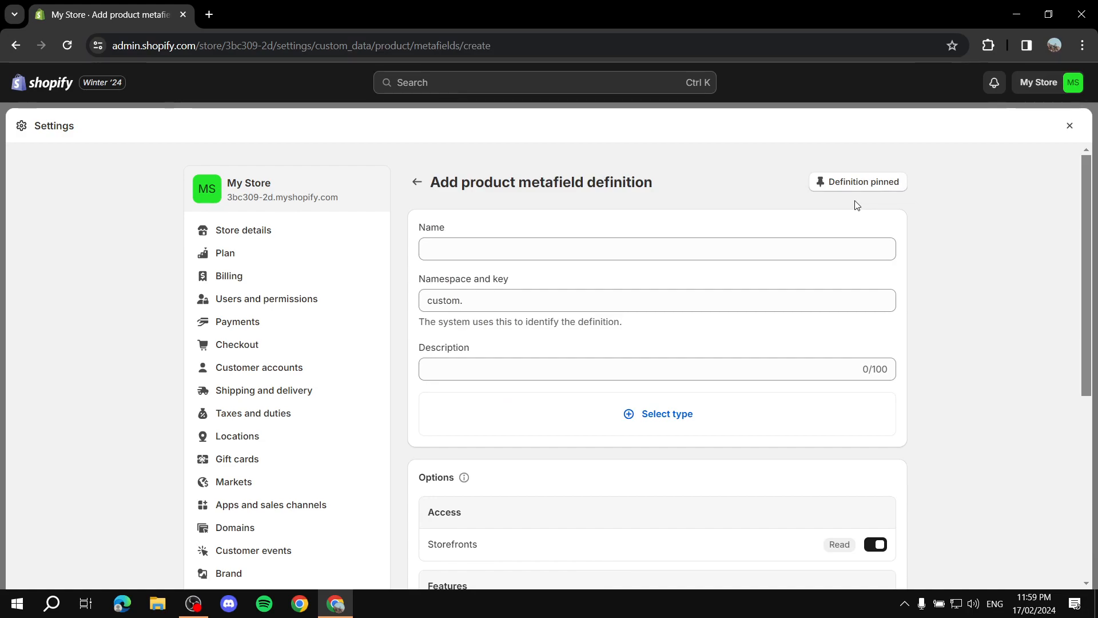
left_click(819, 248)
type("Sh")
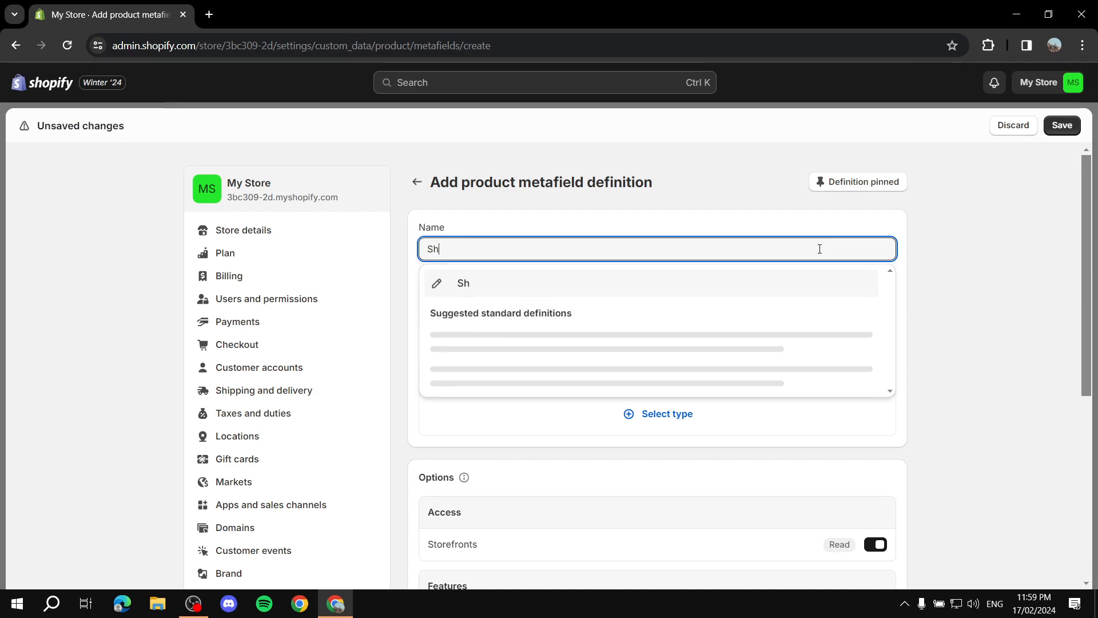
type("ipping")
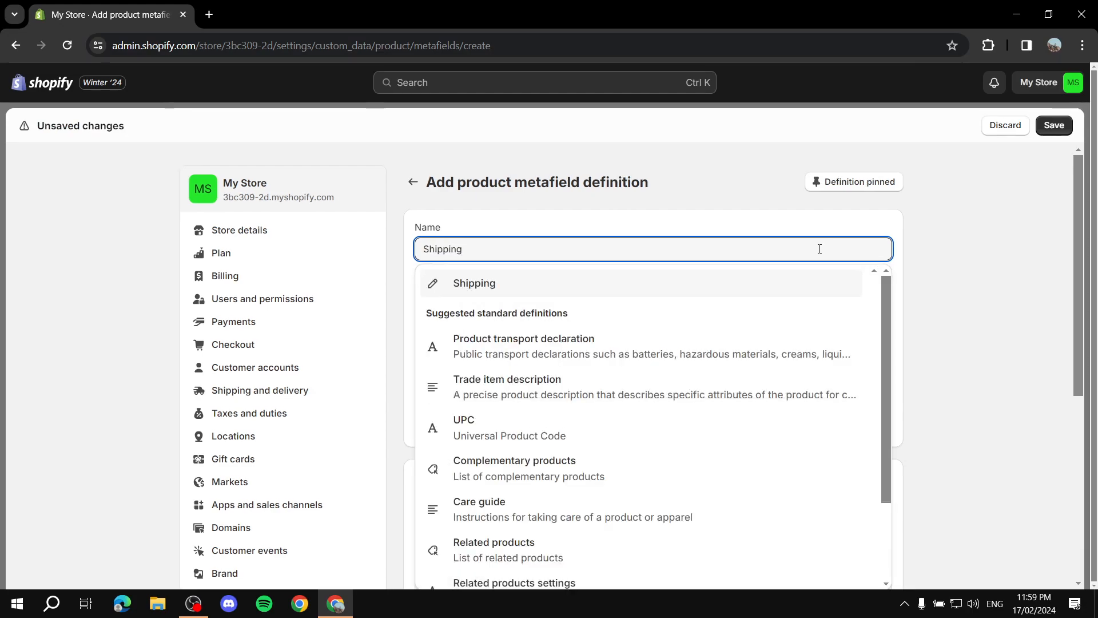
left_click(781, 211)
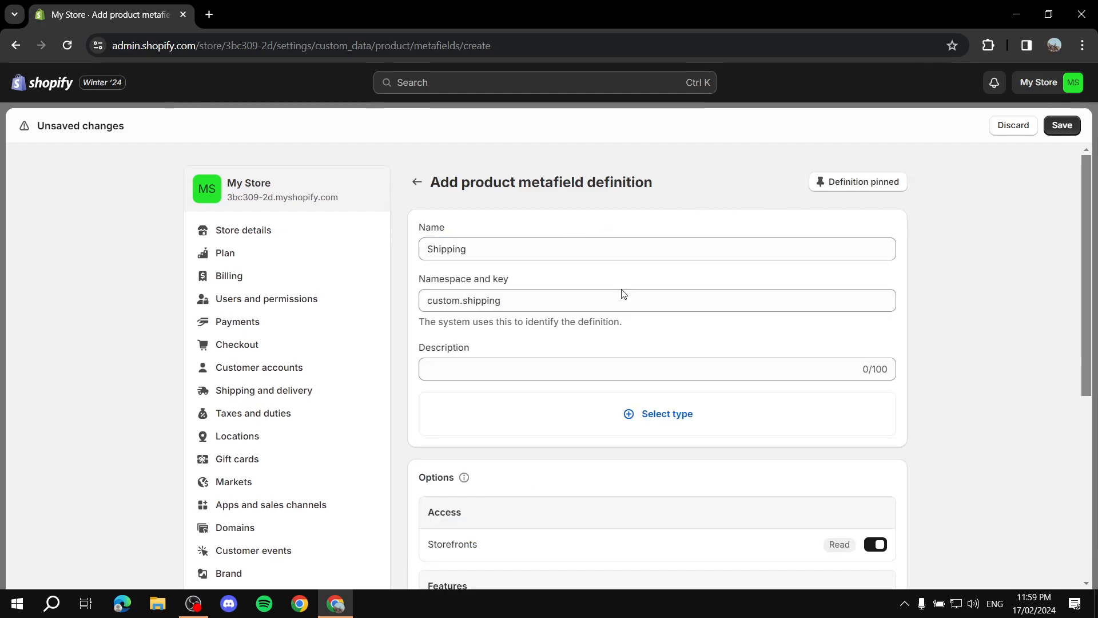
Enter "Estimated time for Shipping" as the Shipping definition's description
left_click(526, 361)
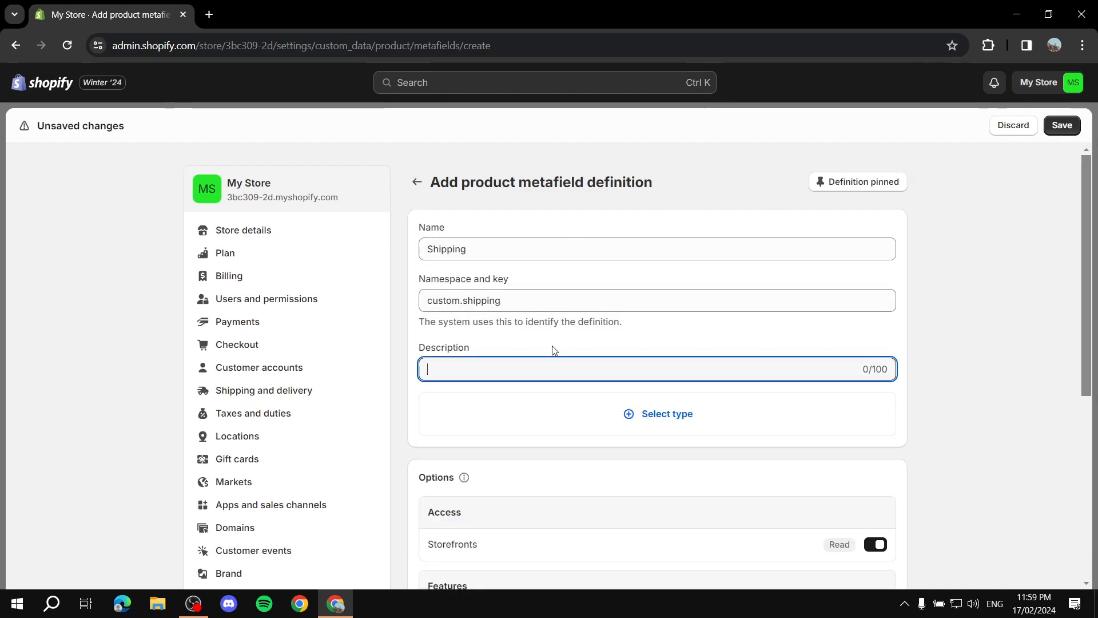
type("The")
type("Estimated time f")
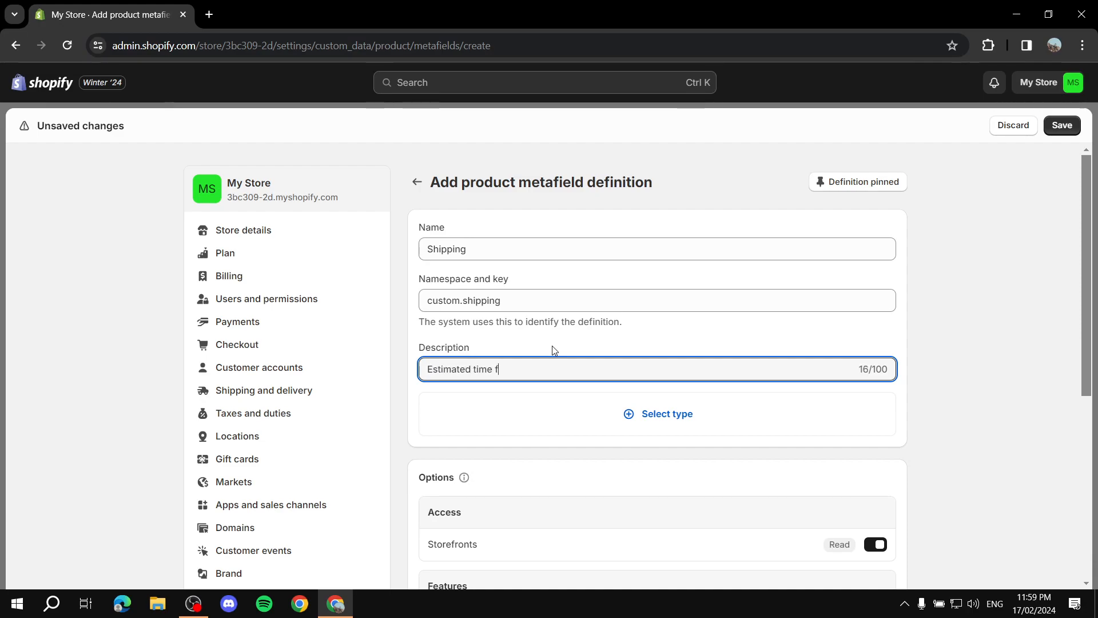
type("or Shippimng")
type("ng")
Set the Shipping definition's content type to Page, holding one page, and save the definition
left_click(652, 418)
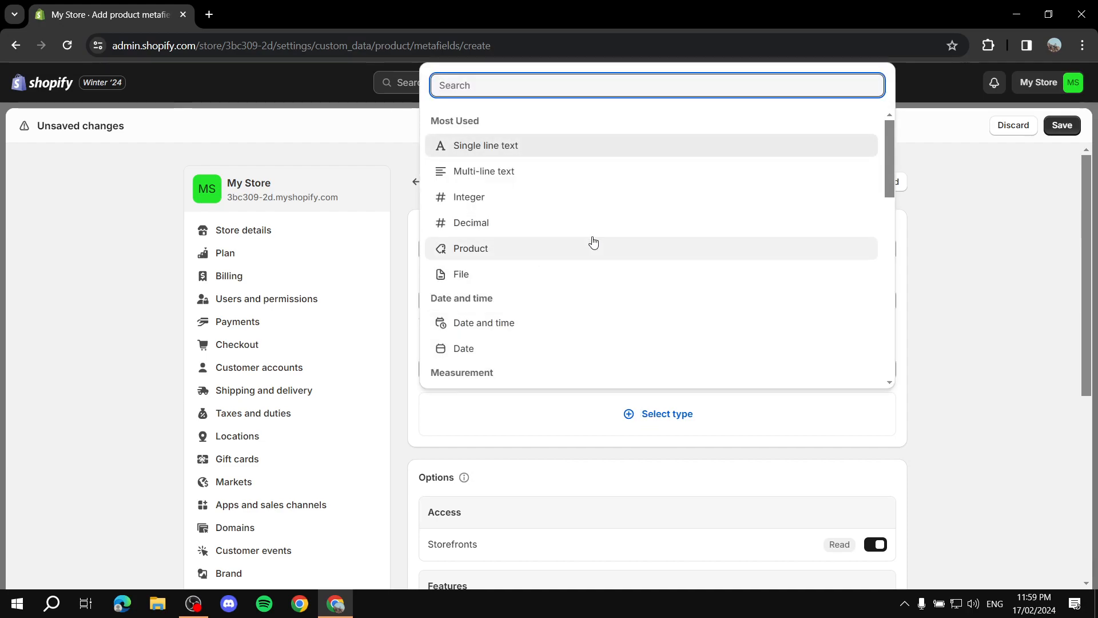
scroll(642, 197, "down", 3)
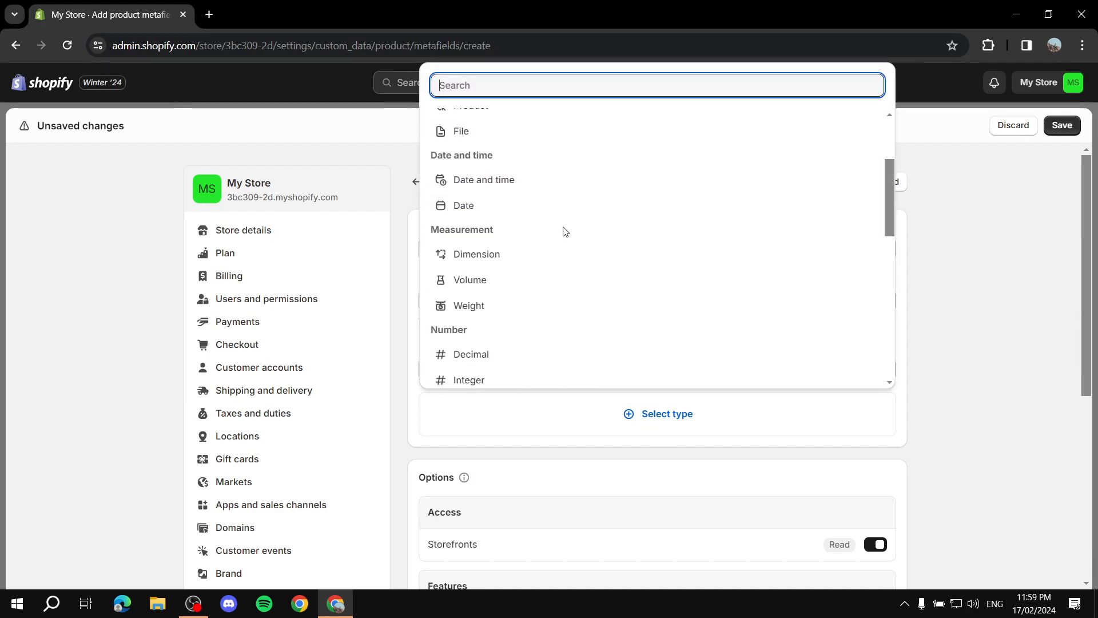
scroll(595, 229, "down", 6)
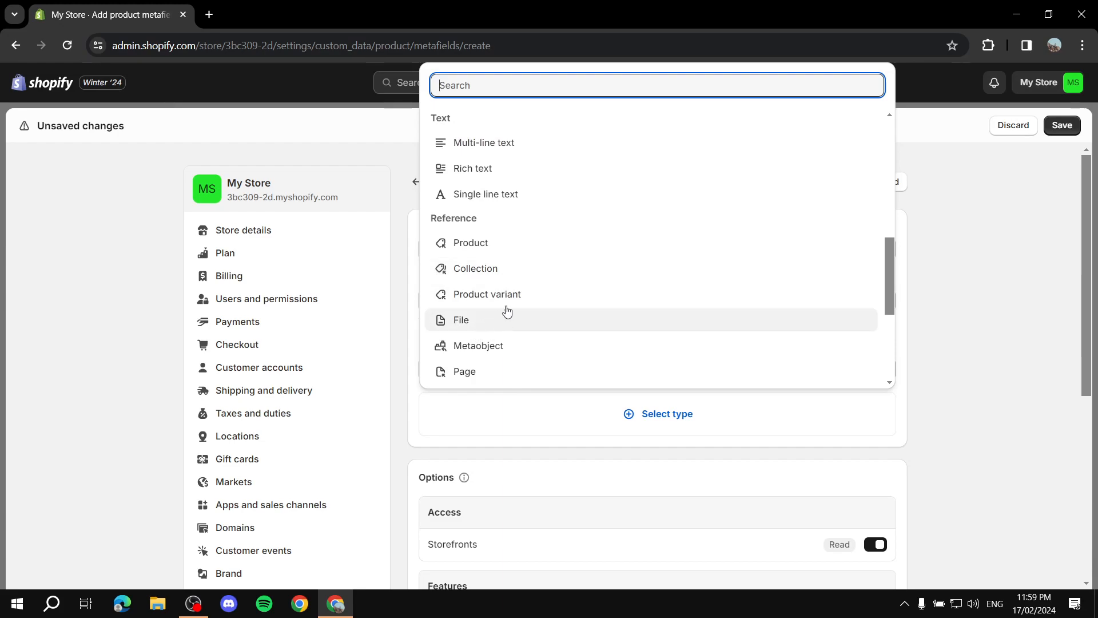
scroll(566, 304, "down", 3)
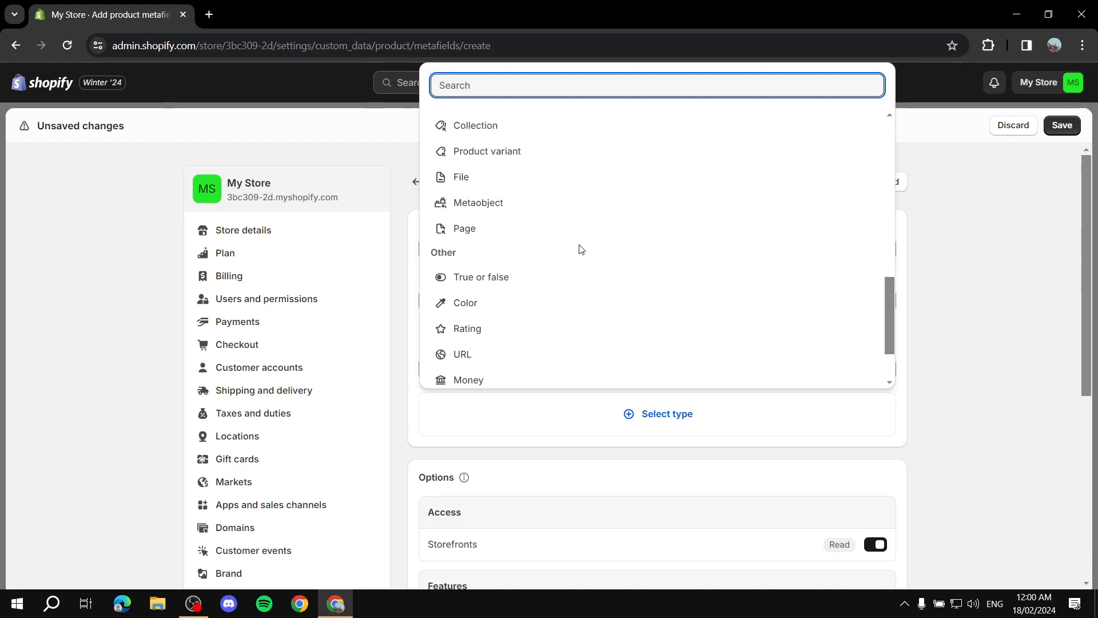
left_click(458, 232)
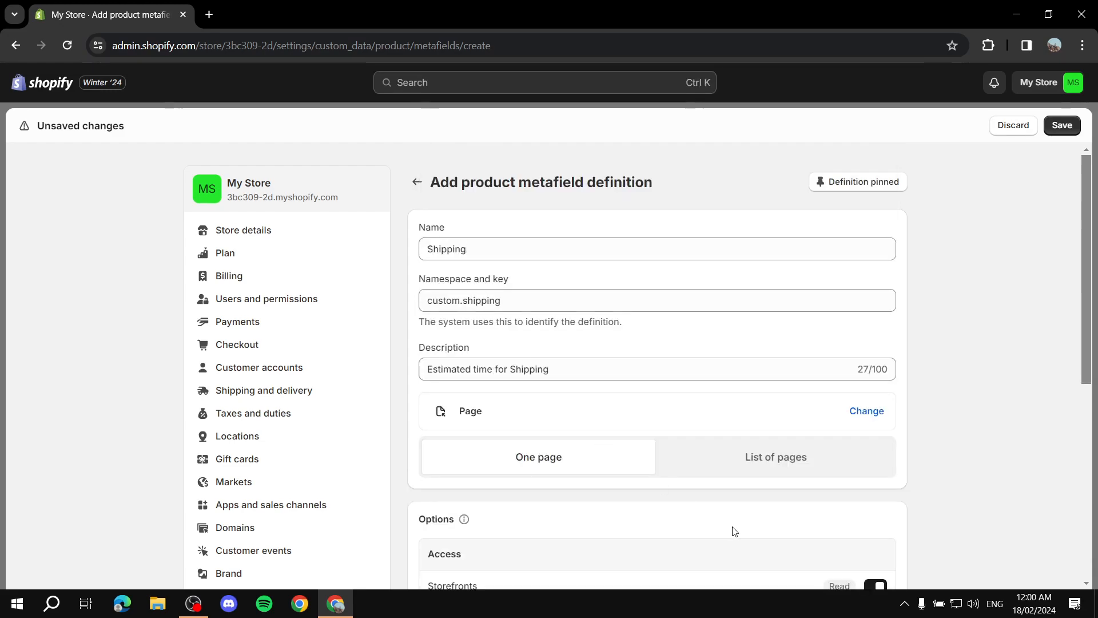
left_click(1062, 126)
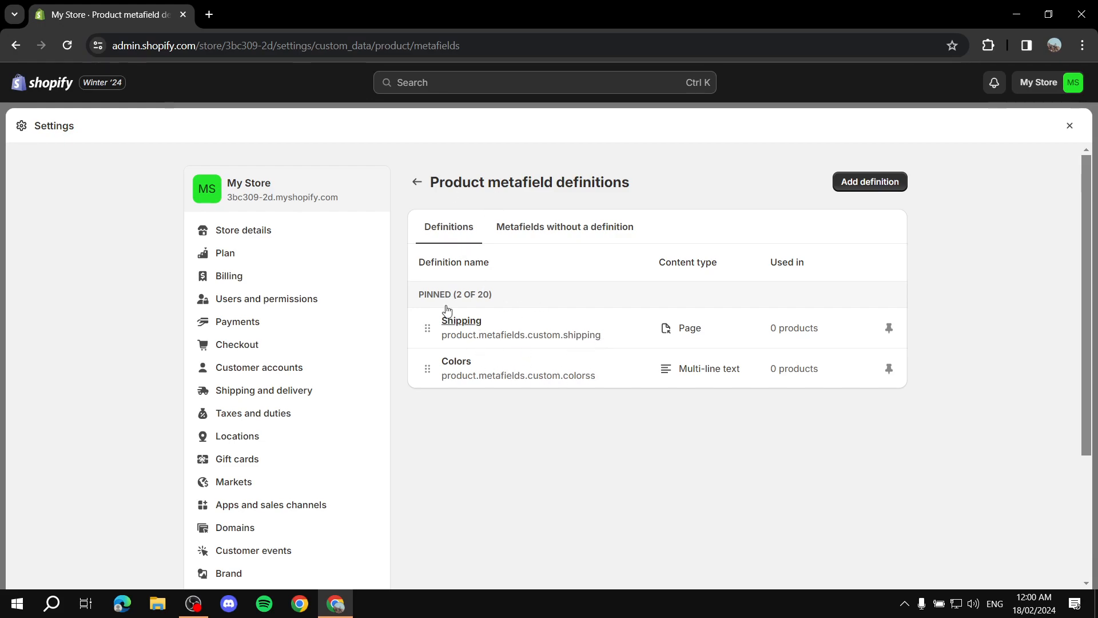
Leave the store settings and open the current Dawn theme for customization
left_click(422, 184)
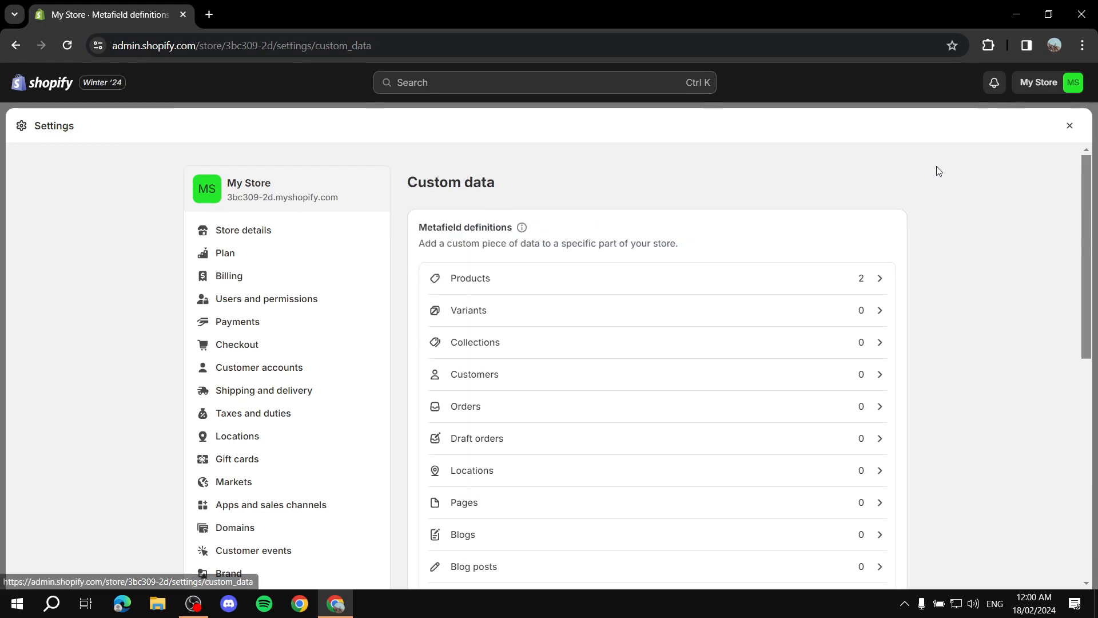
left_click(1069, 127)
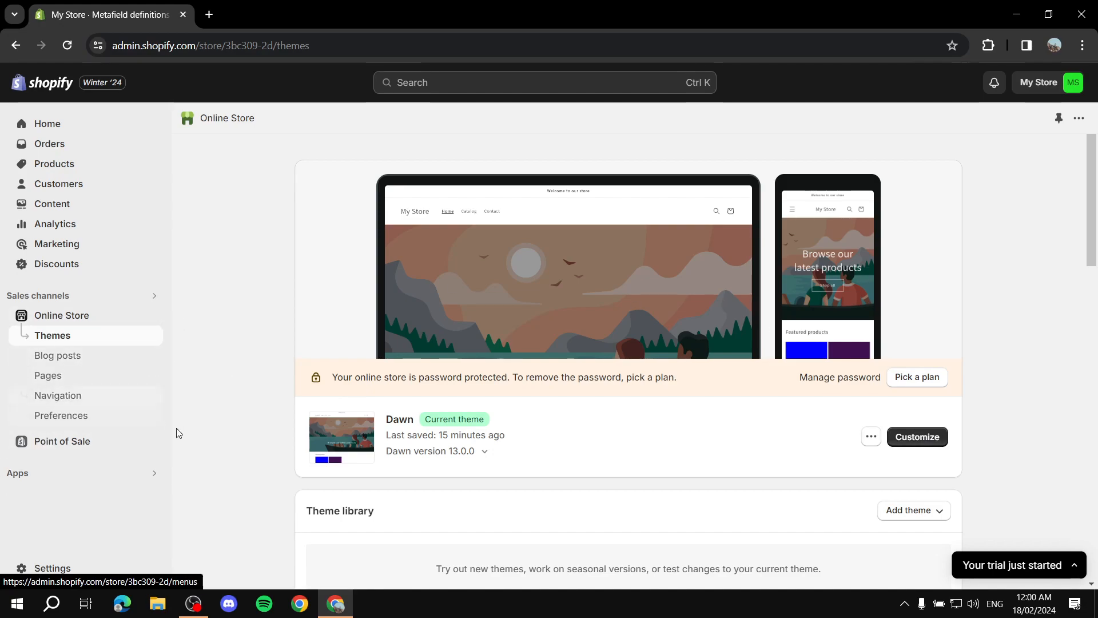
left_click(914, 437)
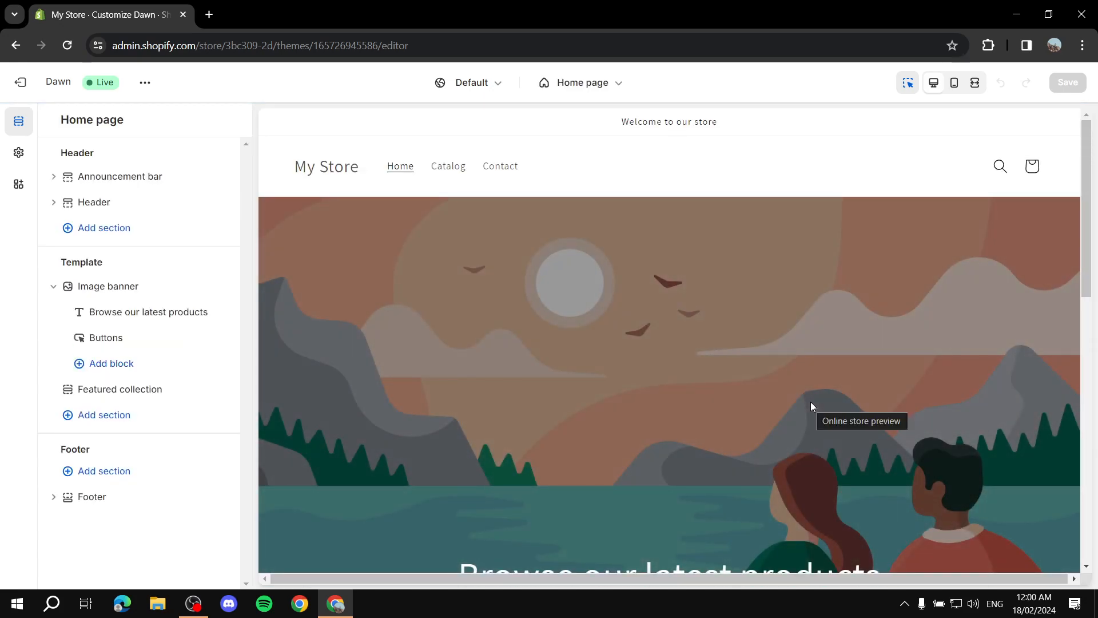
Open the Blue product's page from the Catalog in the theme preview
left_click(449, 167)
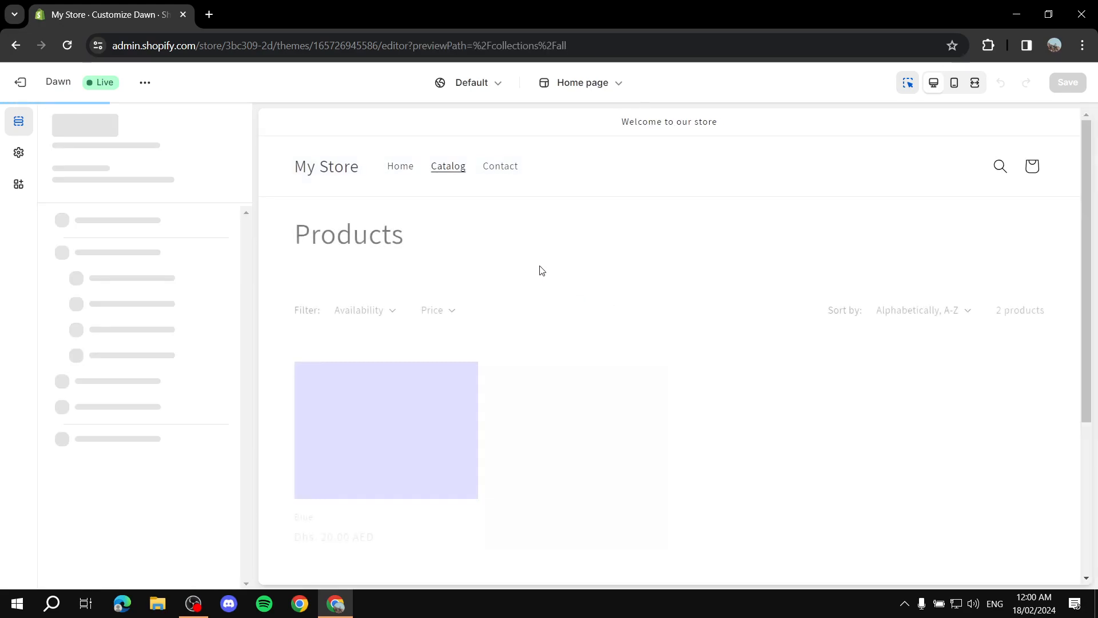
scroll(457, 389, "down", 1)
left_click(403, 330)
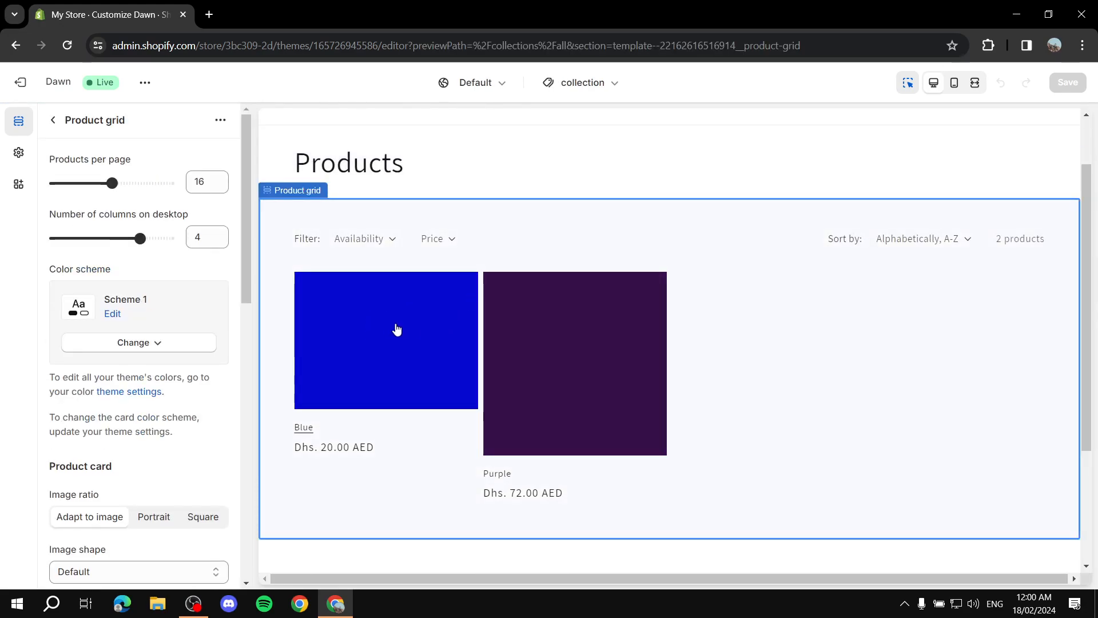
left_click(340, 415)
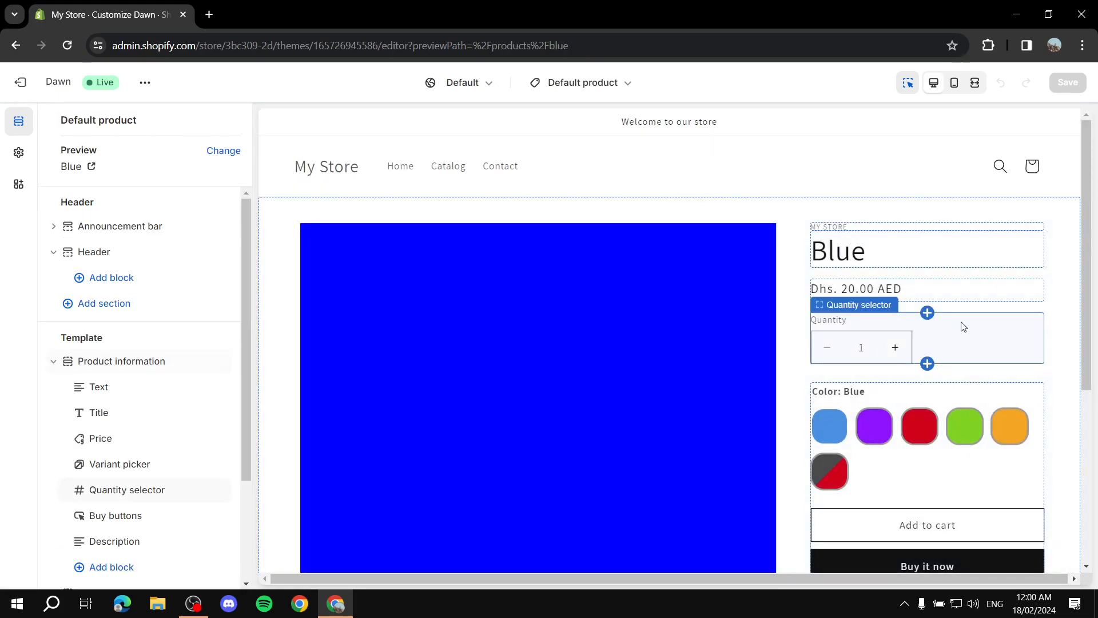
Add a Collapsible row block to the Product information section and place it between Buy buttons and Description
scroll(662, 303, "down", 2)
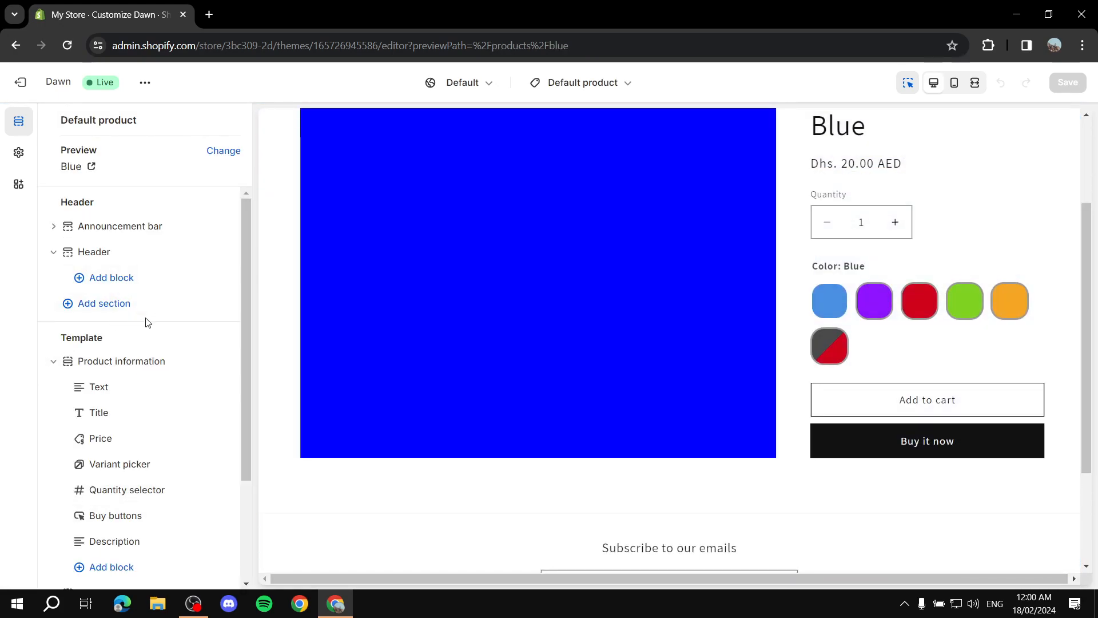
scroll(147, 323, "down", 1)
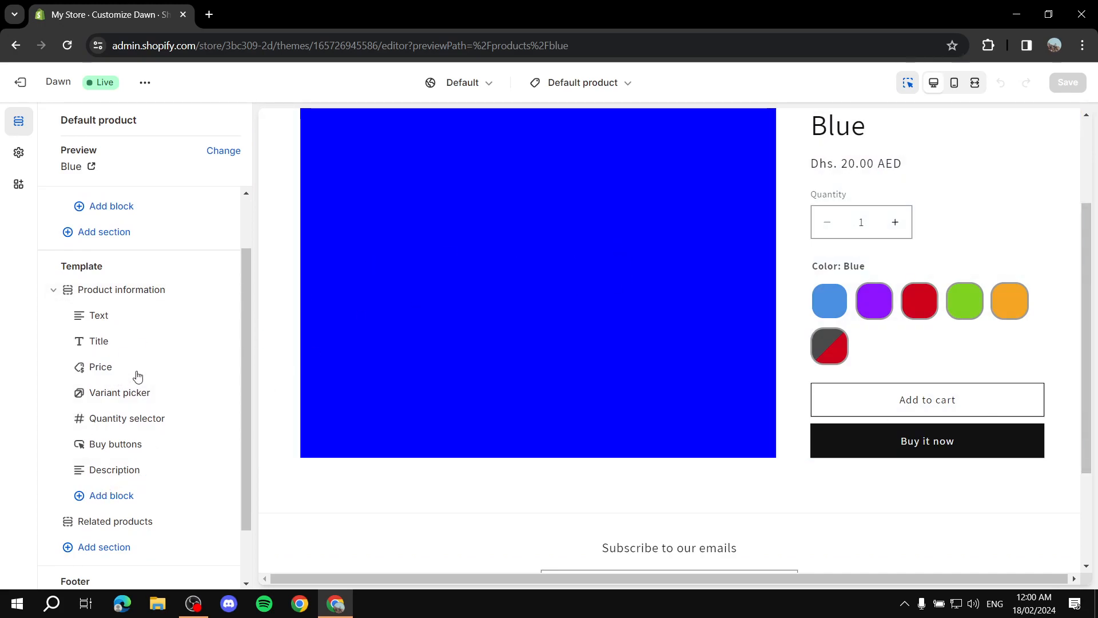
scroll(124, 433, "down", 1)
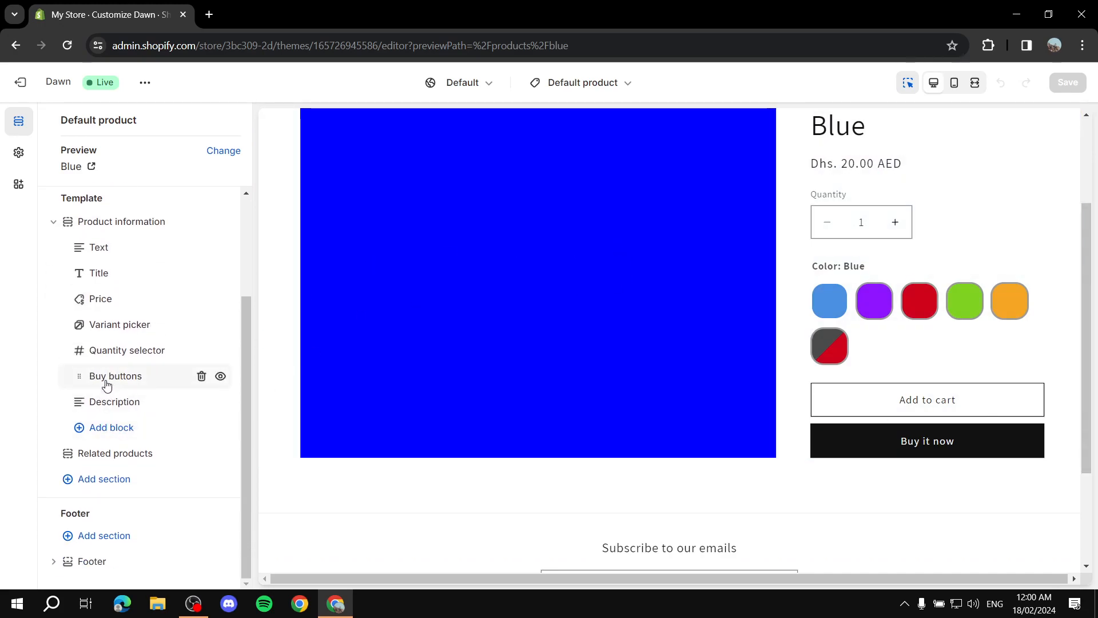
left_click(105, 431)
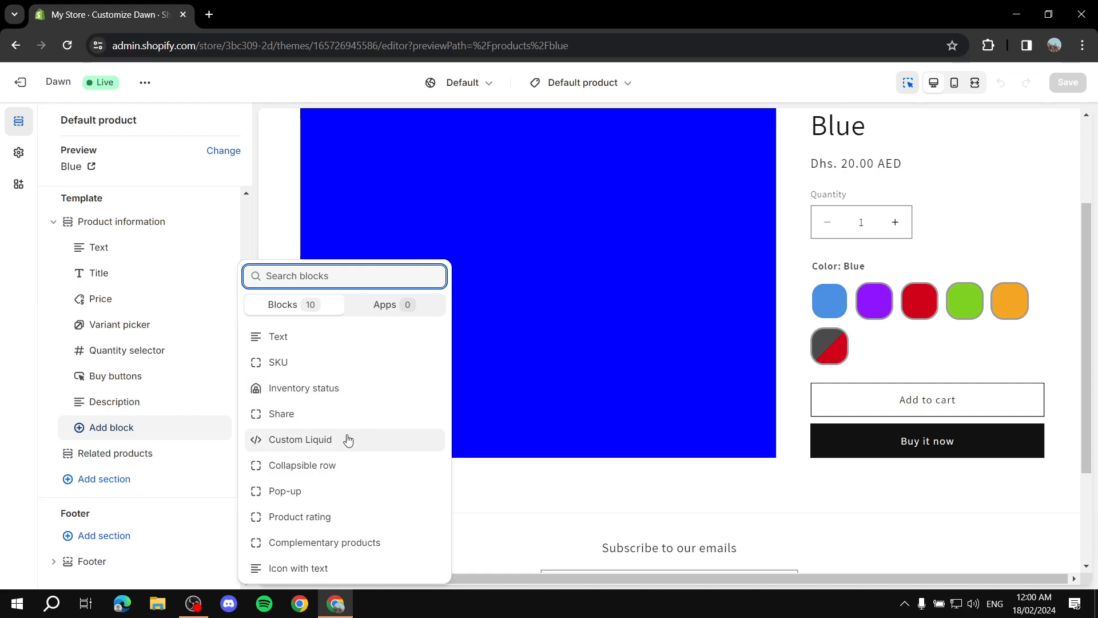
left_click(298, 465)
left_click(123, 429)
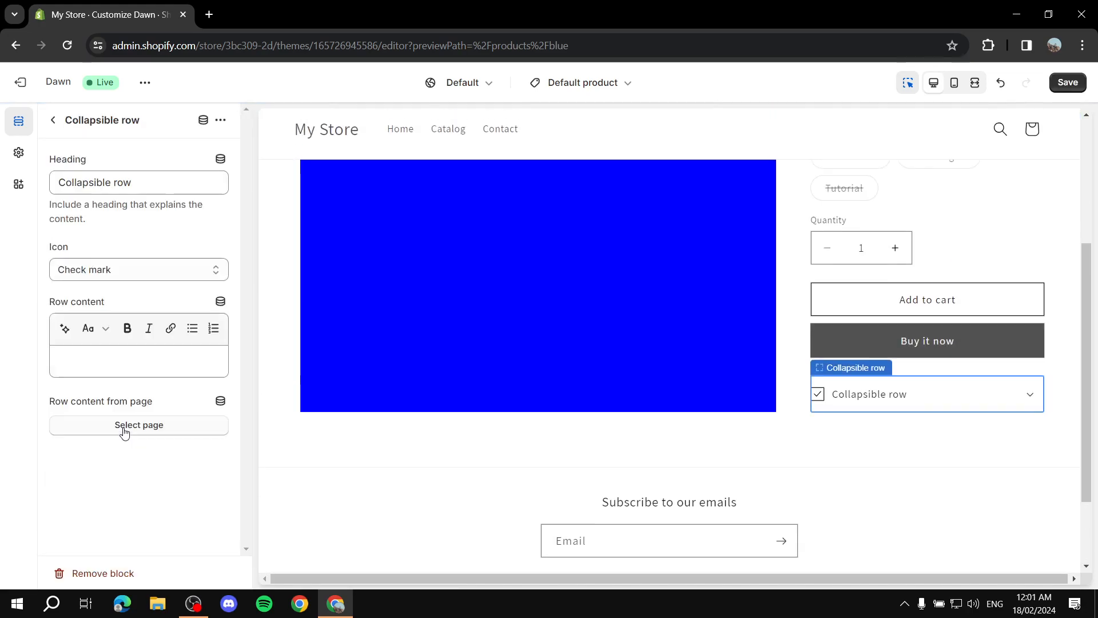
left_click(53, 120)
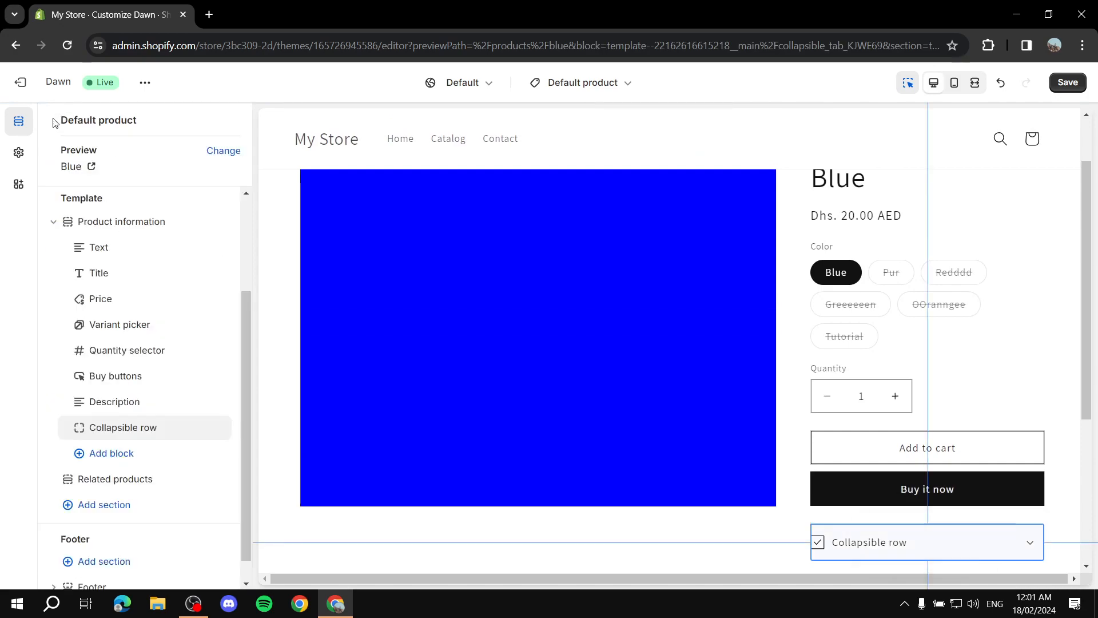
scroll(823, 449, "down", 3)
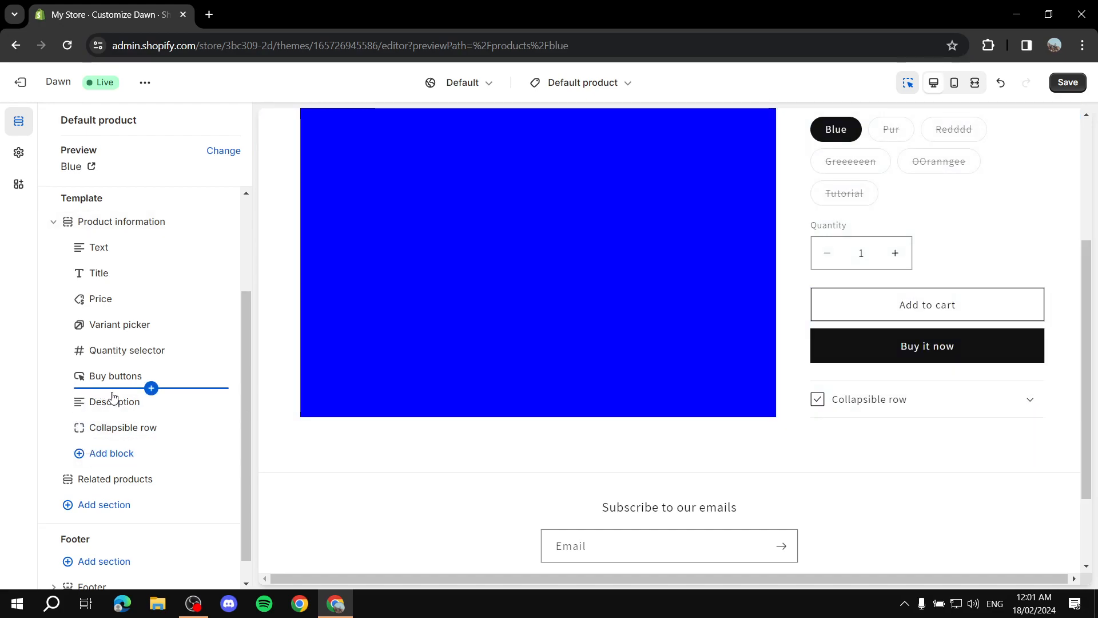
left_click_drag(132, 427, 132, 404)
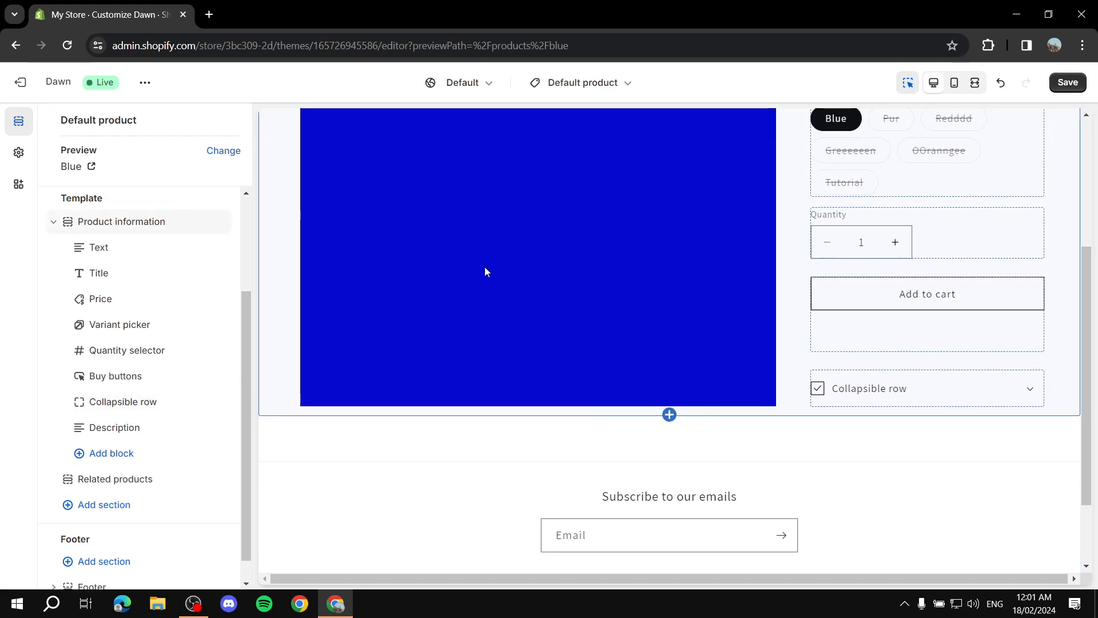
Set the new collapsible row's heading to Colors and its icon to Leaf
left_click(113, 403)
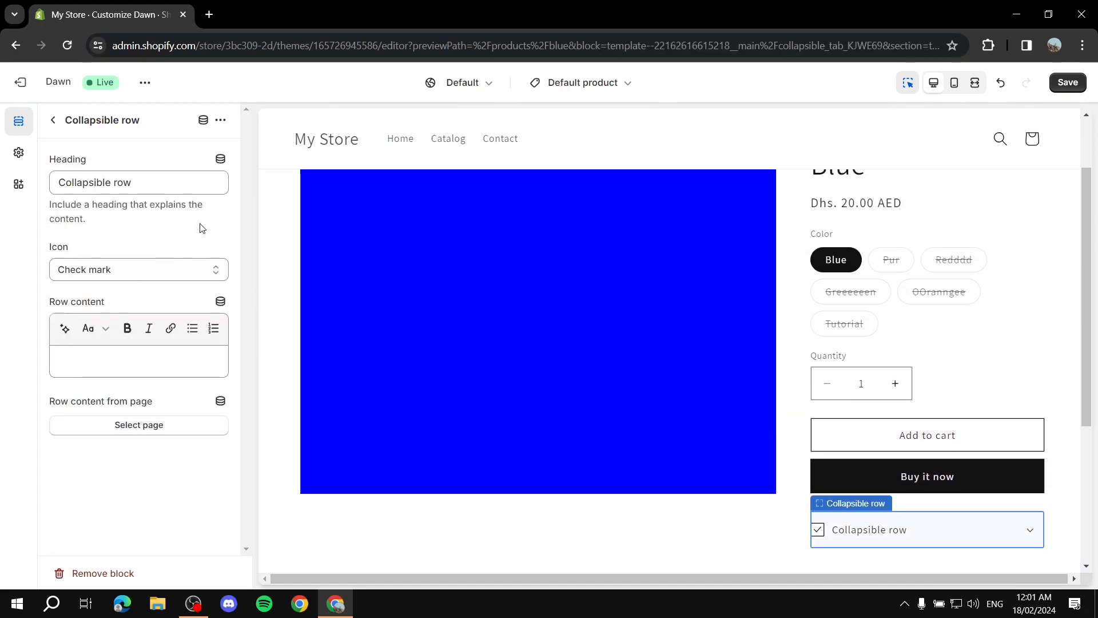
left_click_drag(144, 183, 2, 187)
type("C")
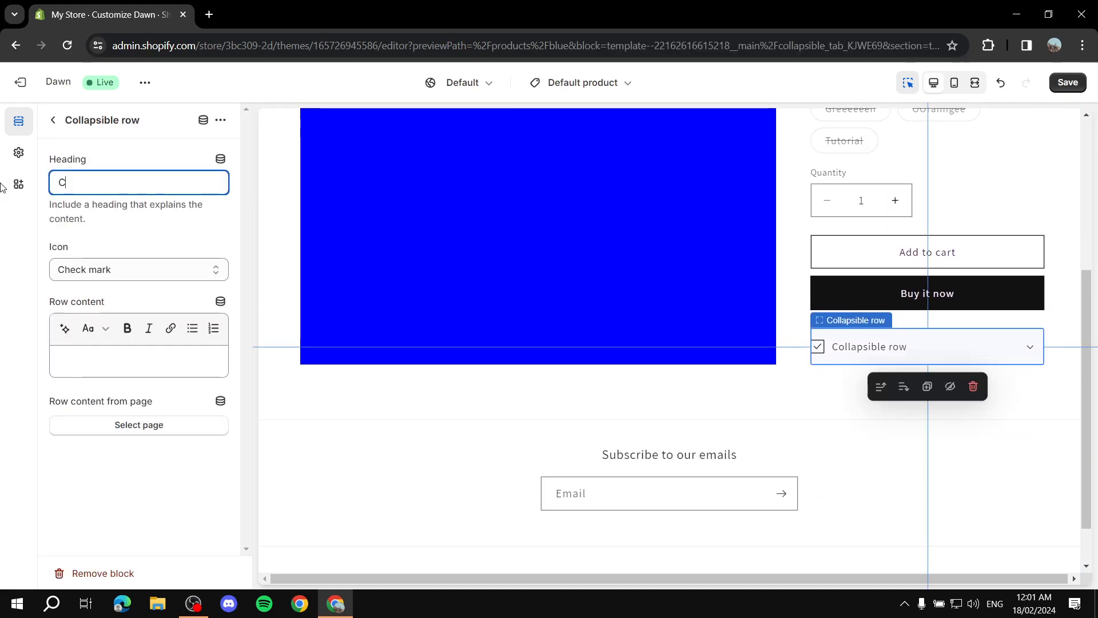
type("olors")
left_click(216, 273)
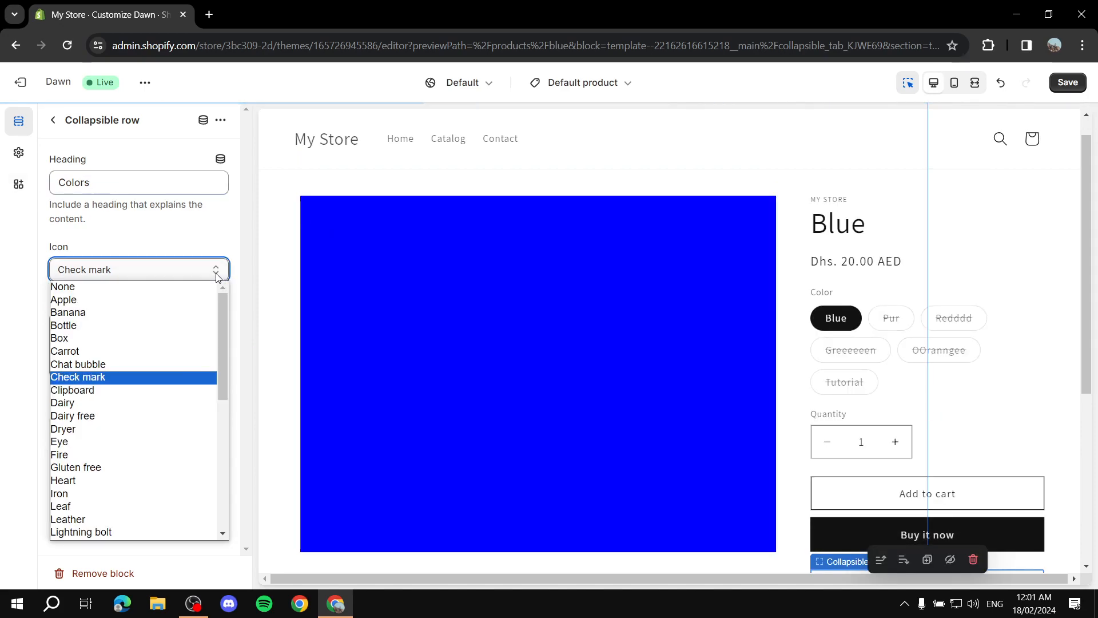
scroll(122, 379, "down", 4)
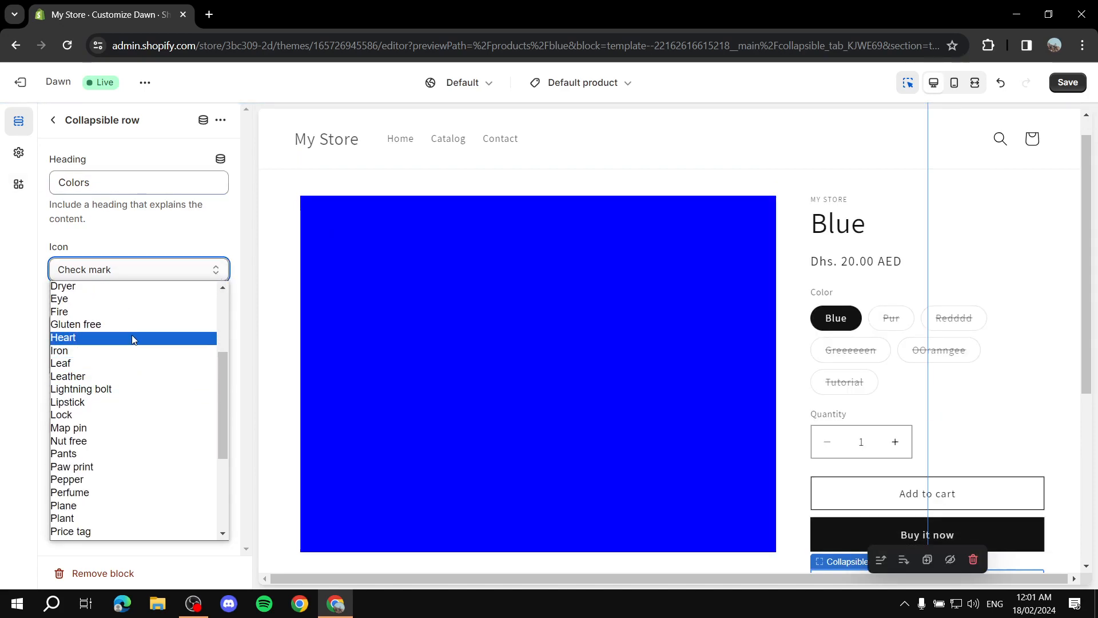
left_click(129, 360)
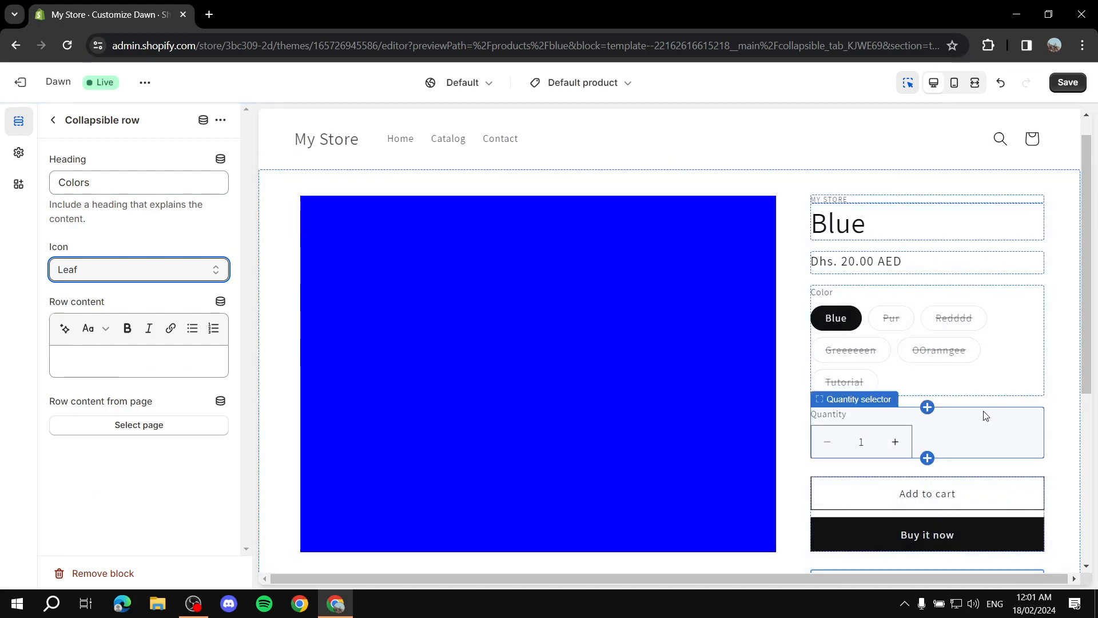
scroll(985, 417, "down", 1)
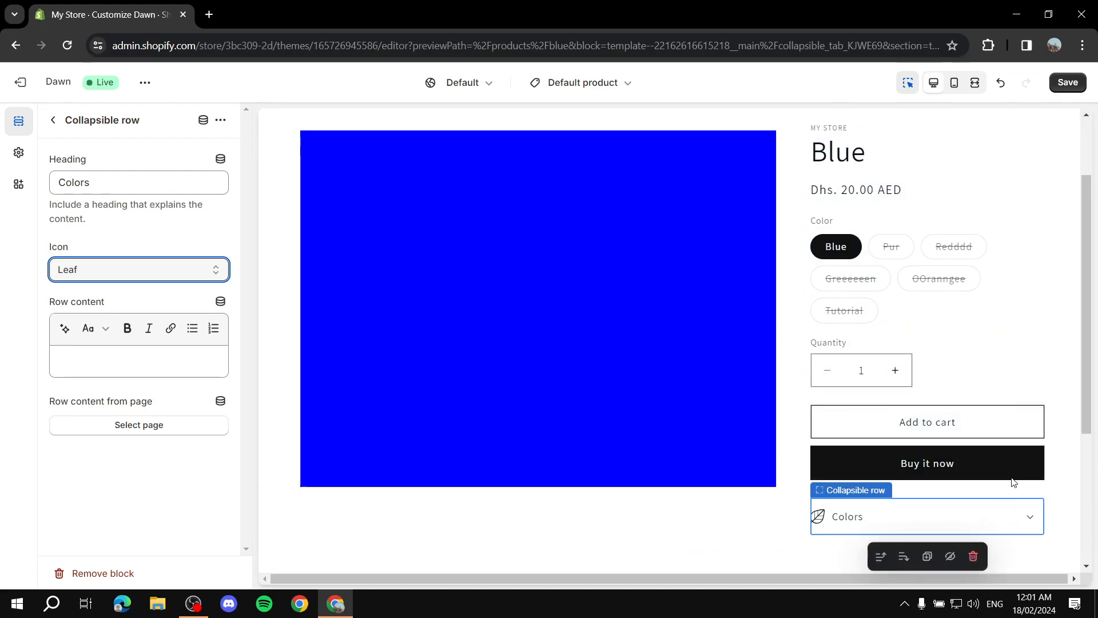
Add a second Collapsible row block to Product information and place it directly below the Colors row
left_click(53, 120)
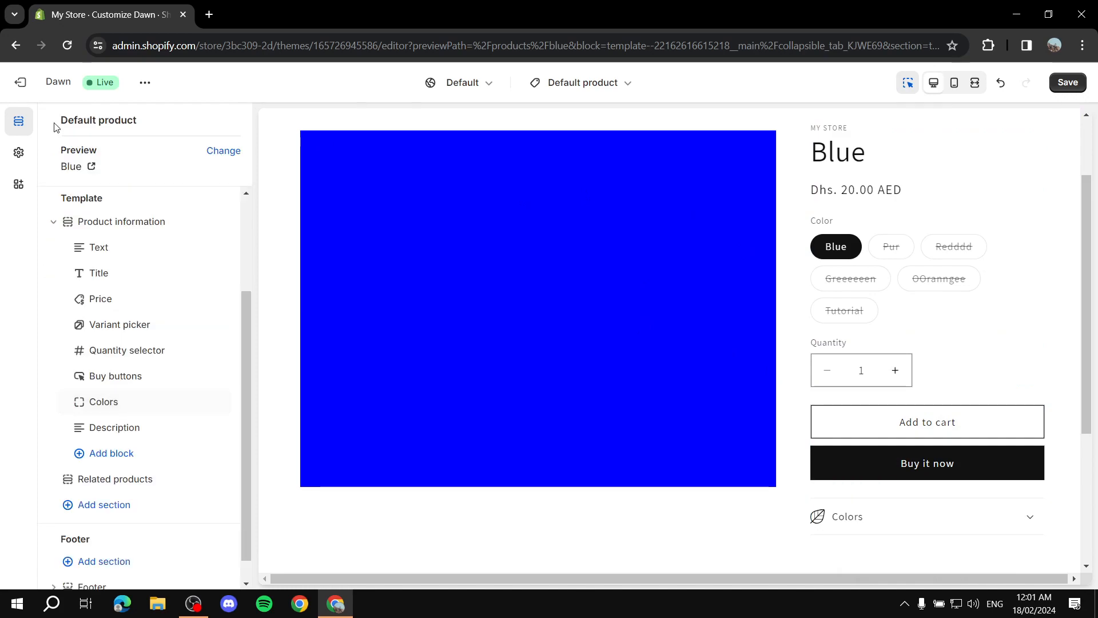
left_click(108, 455)
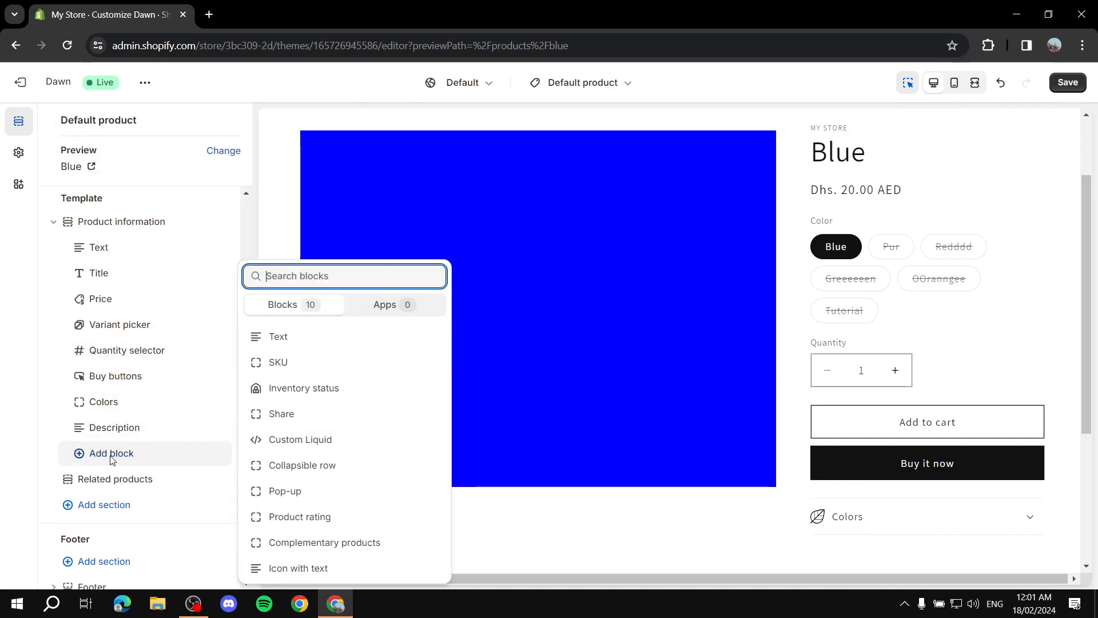
left_click(327, 470)
left_click_drag(80, 453, 110, 427)
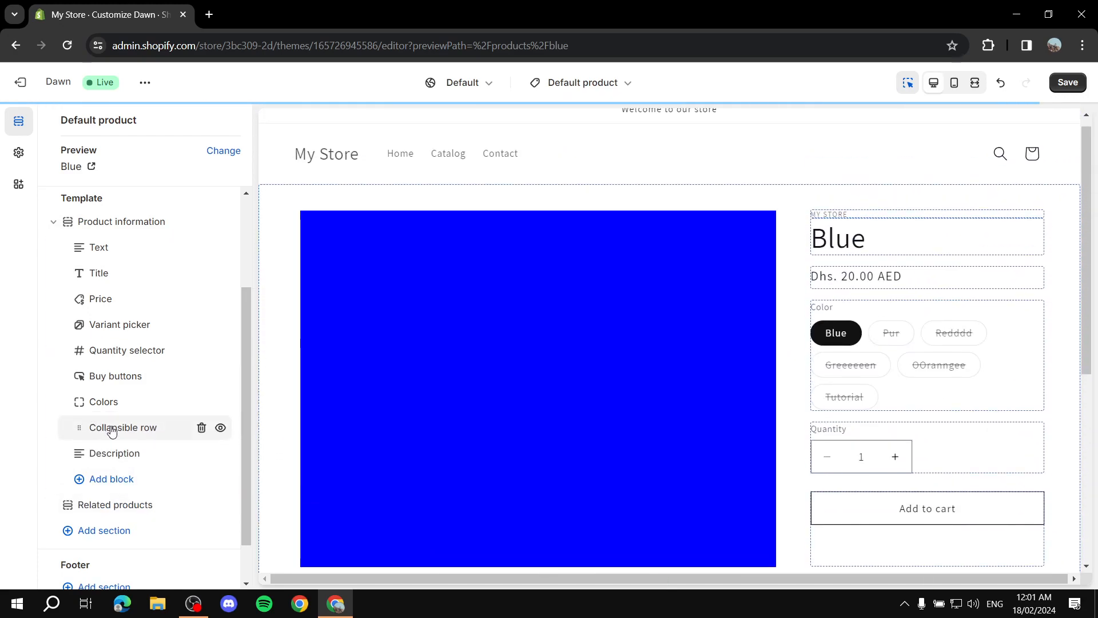
Set the second collapsible row's heading to Shipping and its icon to Plane
left_click(114, 427)
triple_click(159, 187)
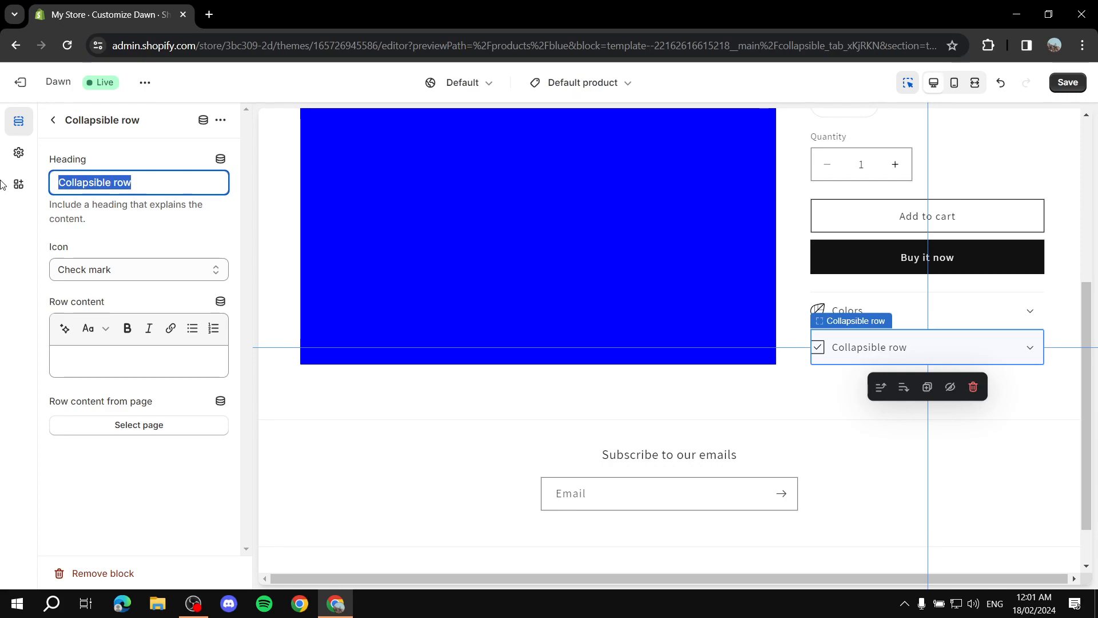
type("Shipping")
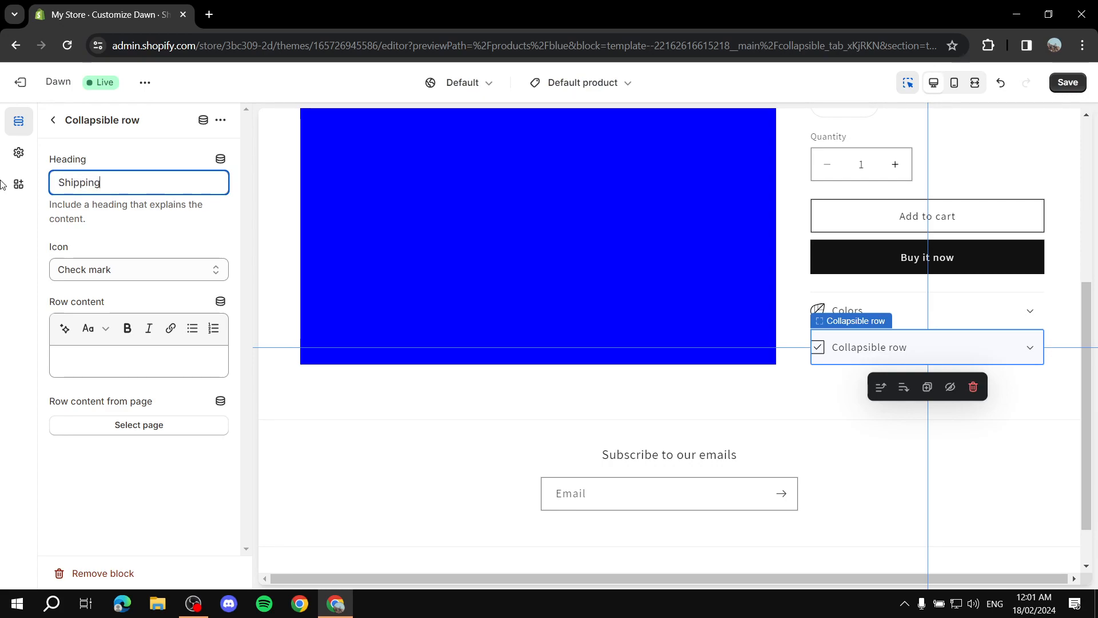
left_click(139, 270)
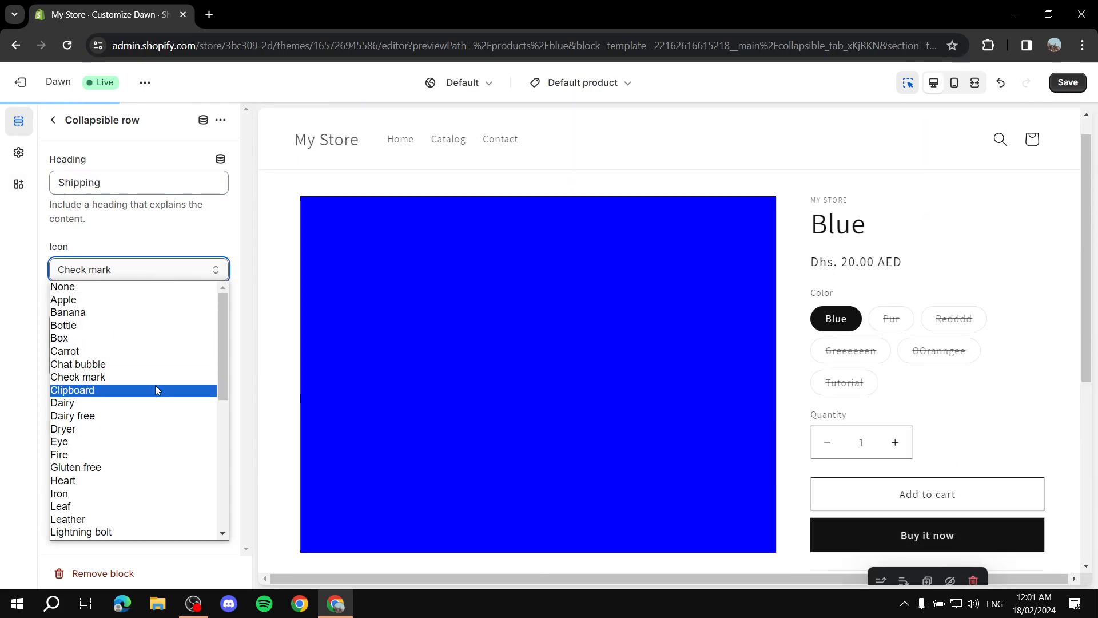
scroll(159, 407, "down", 3)
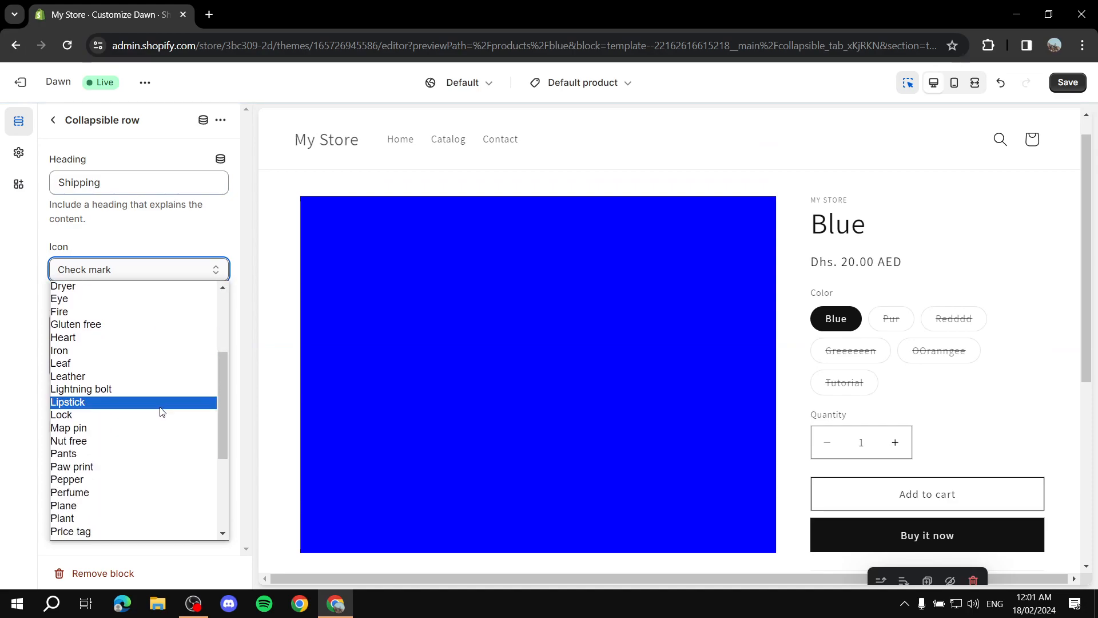
left_click(118, 505)
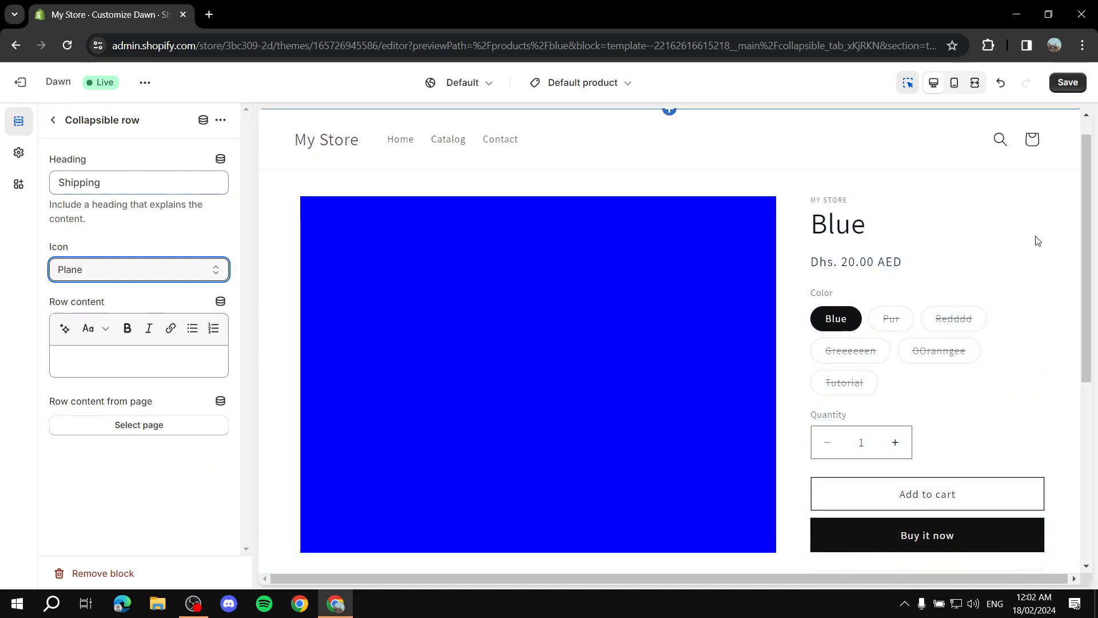
scroll(1001, 288, "down", 3)
mouse_move(907, 426)
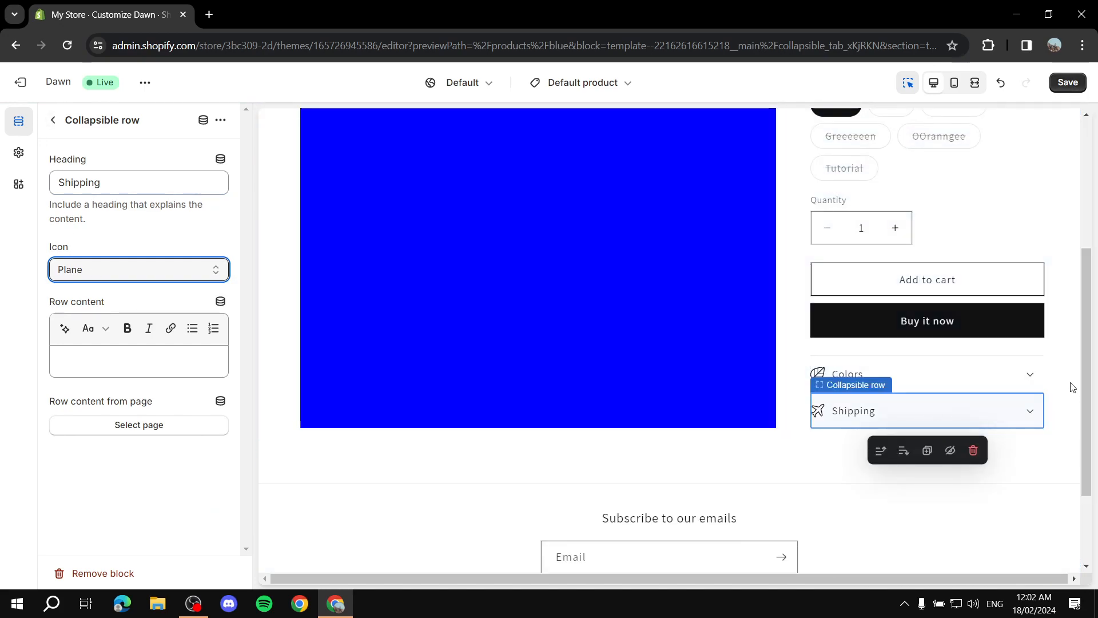
Save the theme changes with the Colors and Shipping collapsible rows and exit the theme editor
left_click(1029, 375)
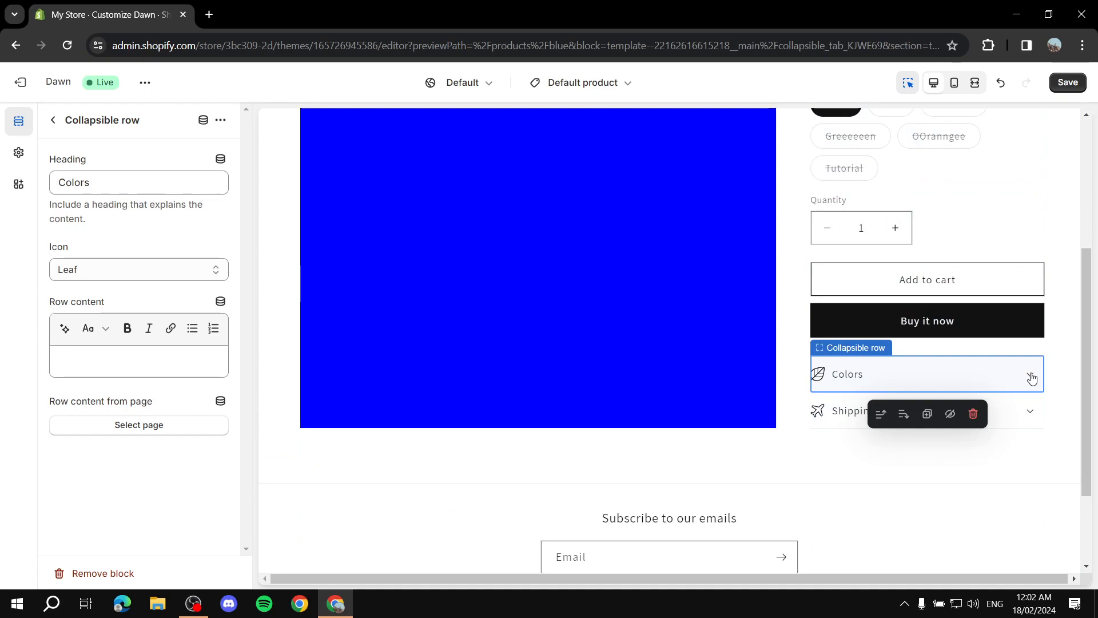
left_click(1067, 82)
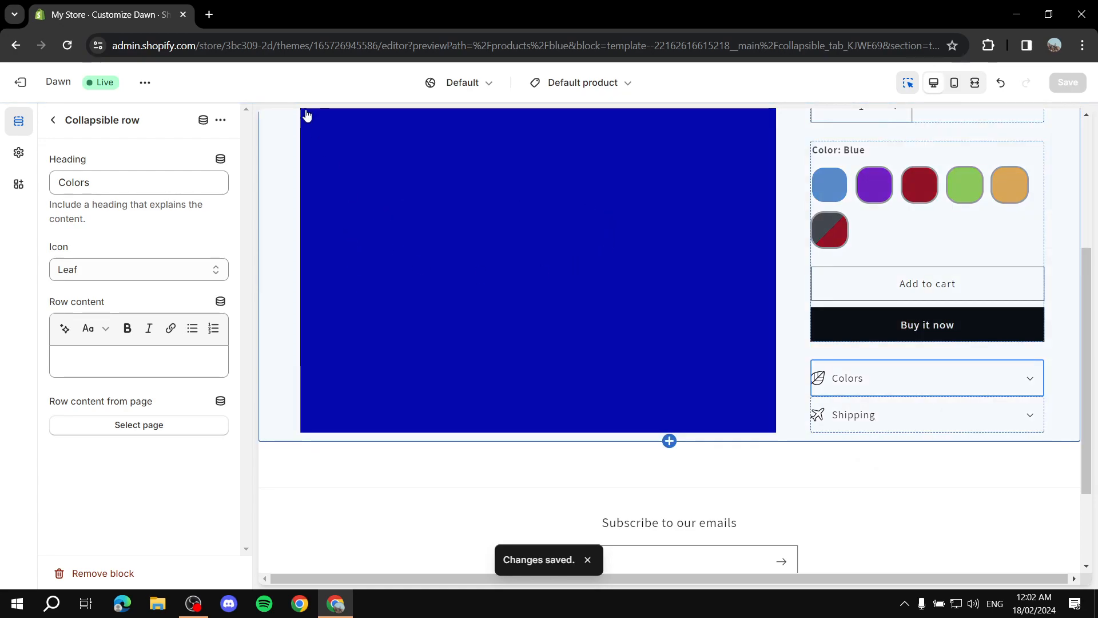
left_click(53, 121)
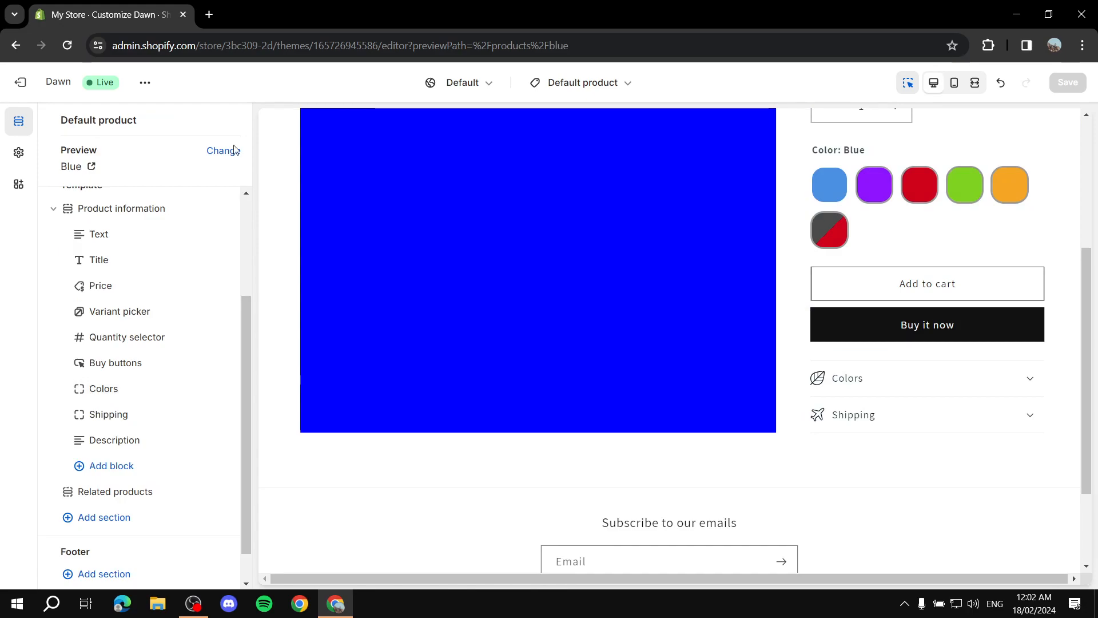
left_click(20, 82)
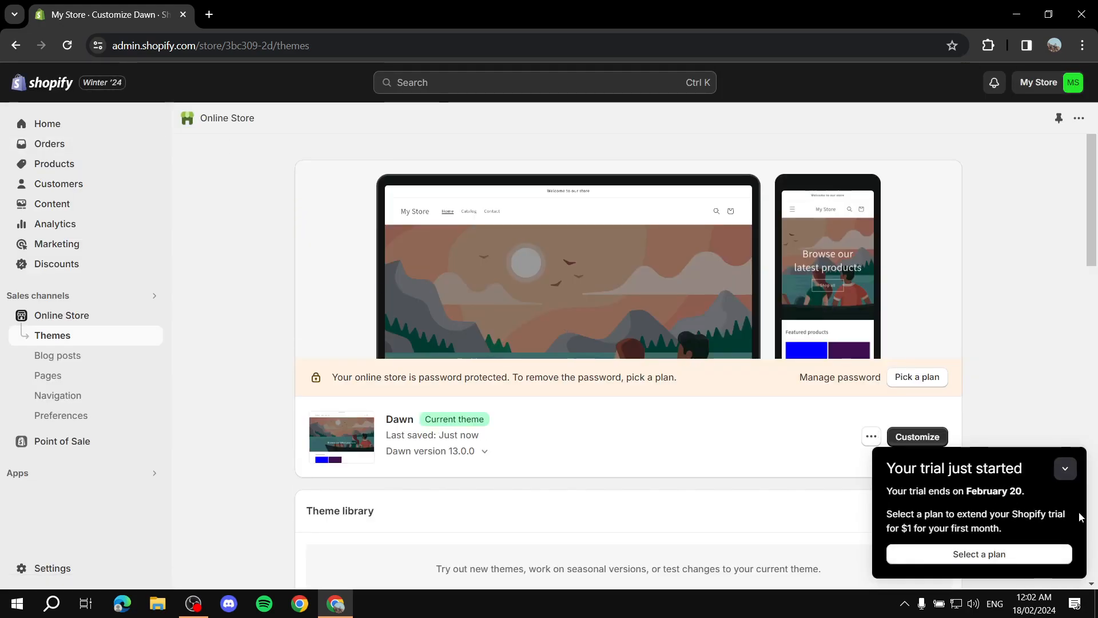
Open the full metafields page of the Blue product
left_click(54, 162)
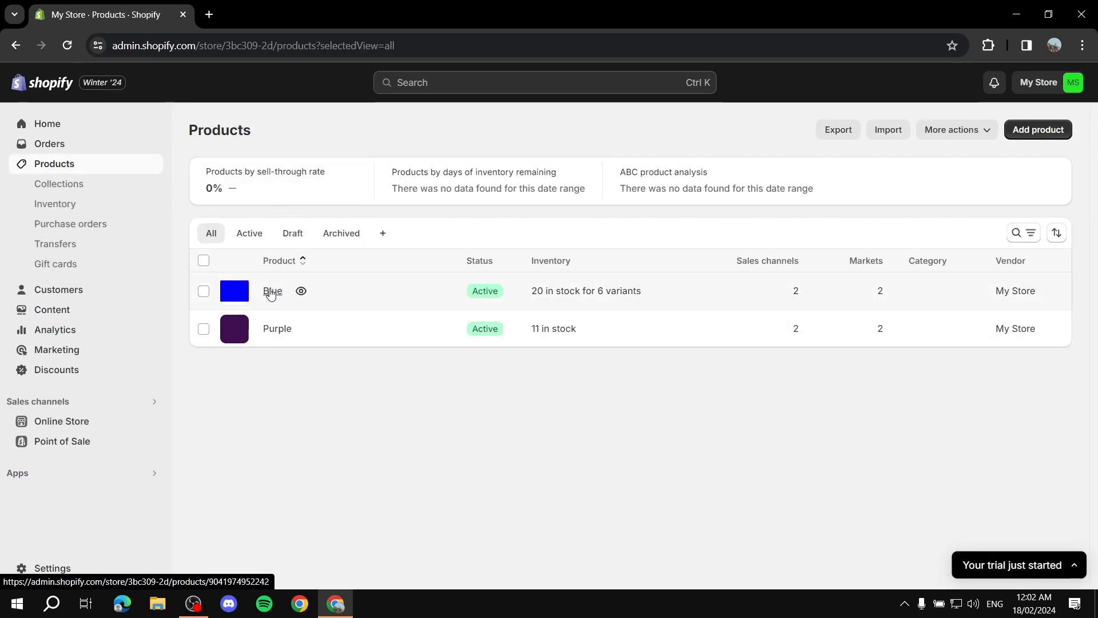
left_click(271, 294)
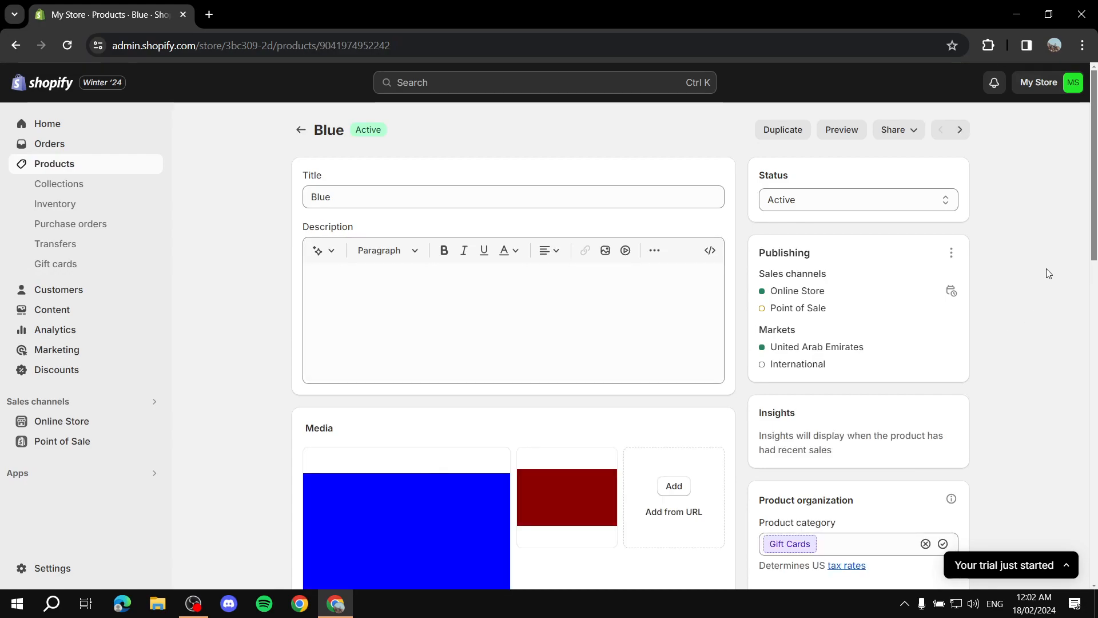
scroll(1048, 273, "down", 15)
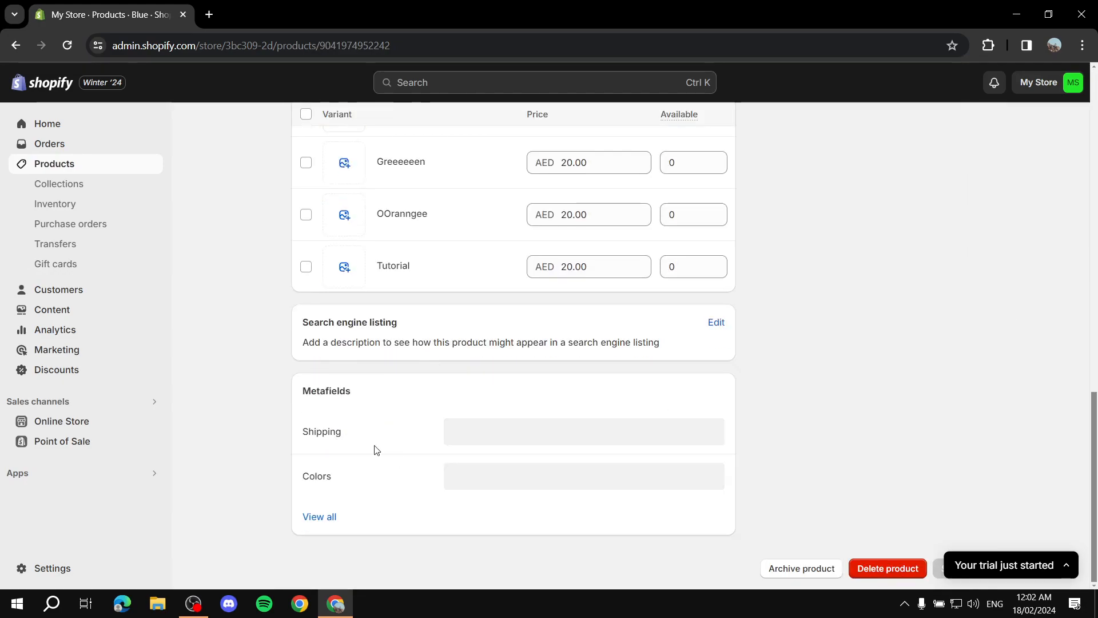
left_click(340, 437)
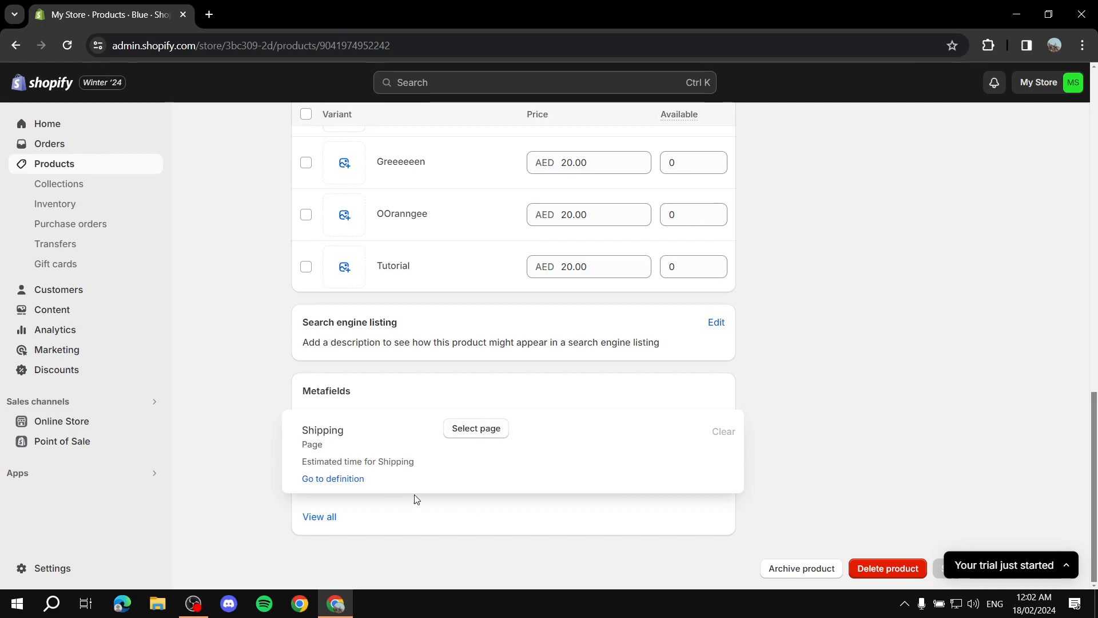
left_click(325, 520)
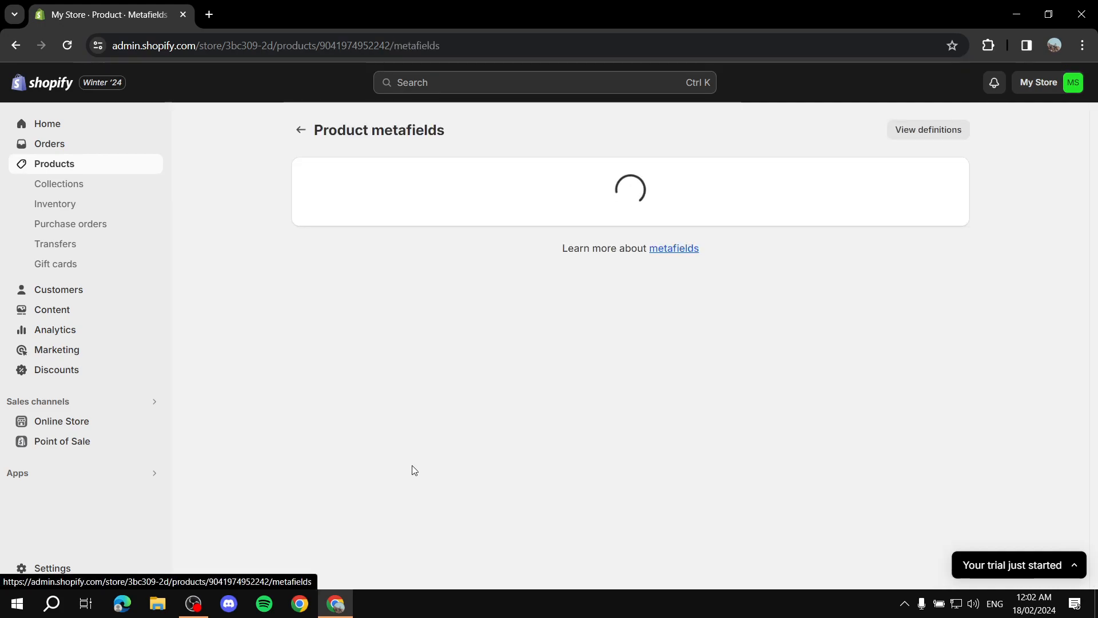
Fill the Blue product's Colors metafield with the lines Blue, Blue and Blllueeee, and save it
left_click(322, 250)
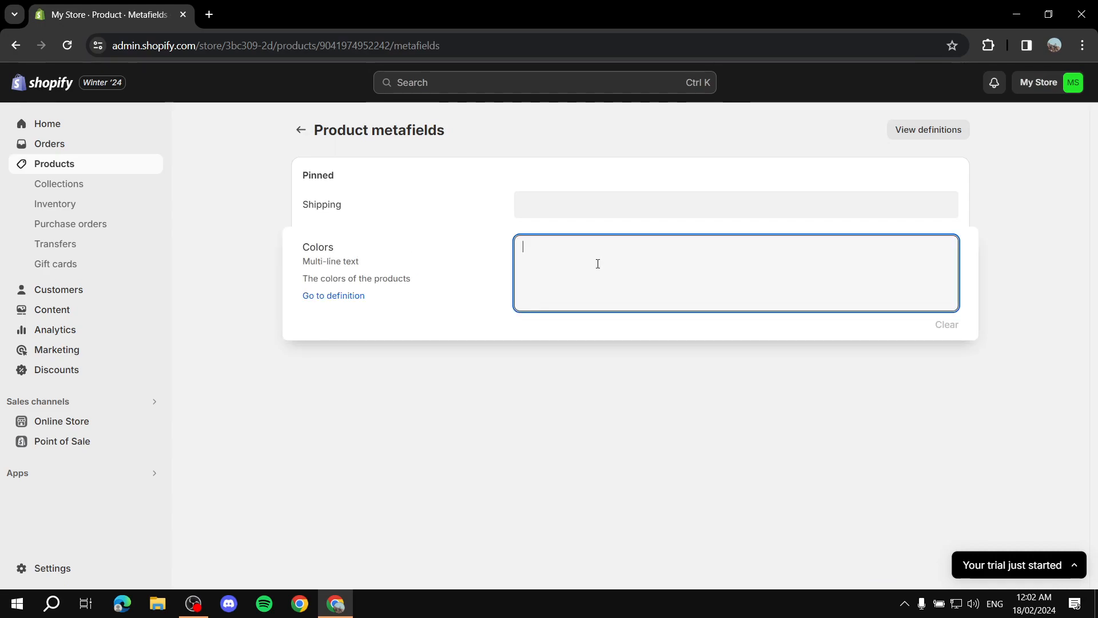
type("Blue")
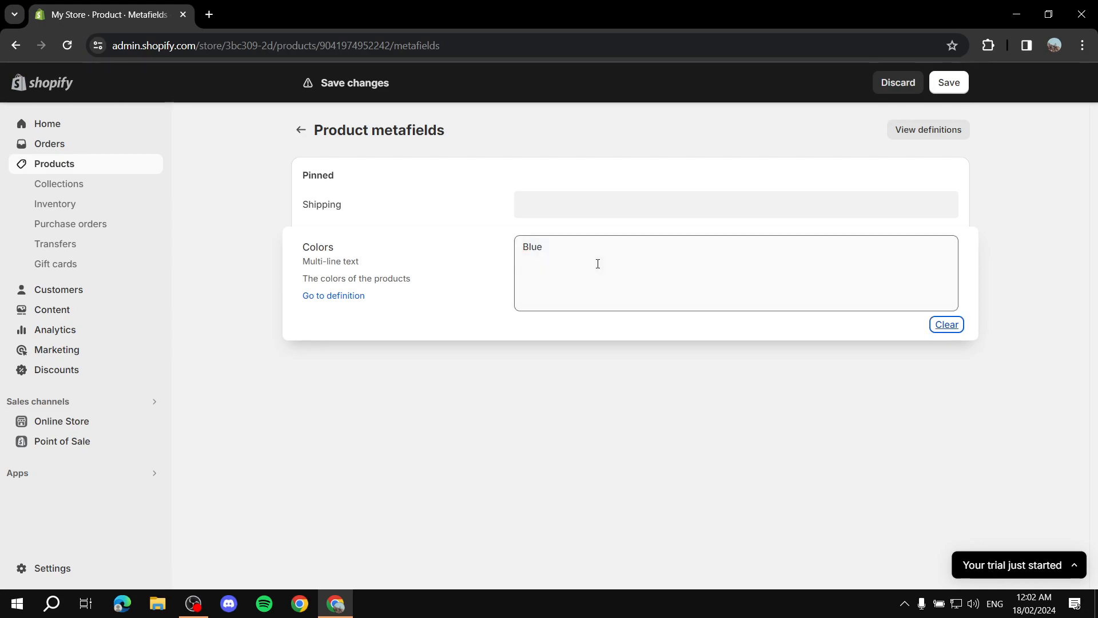
key("Return")
type("Bk")
key("BackSpace")
type("lllueeee")
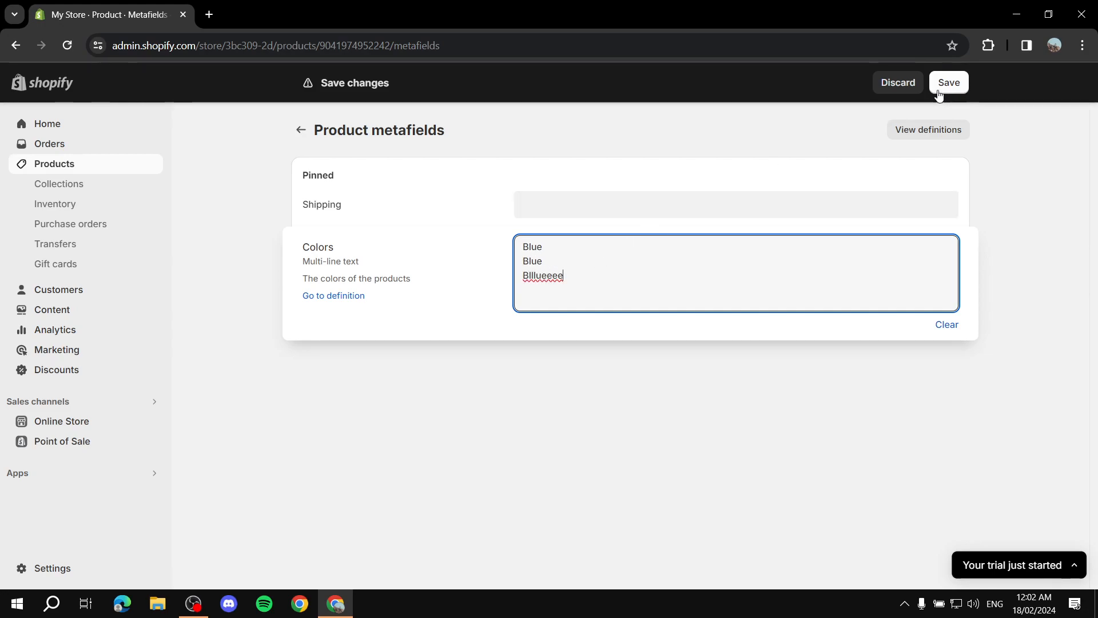
left_click(938, 90)
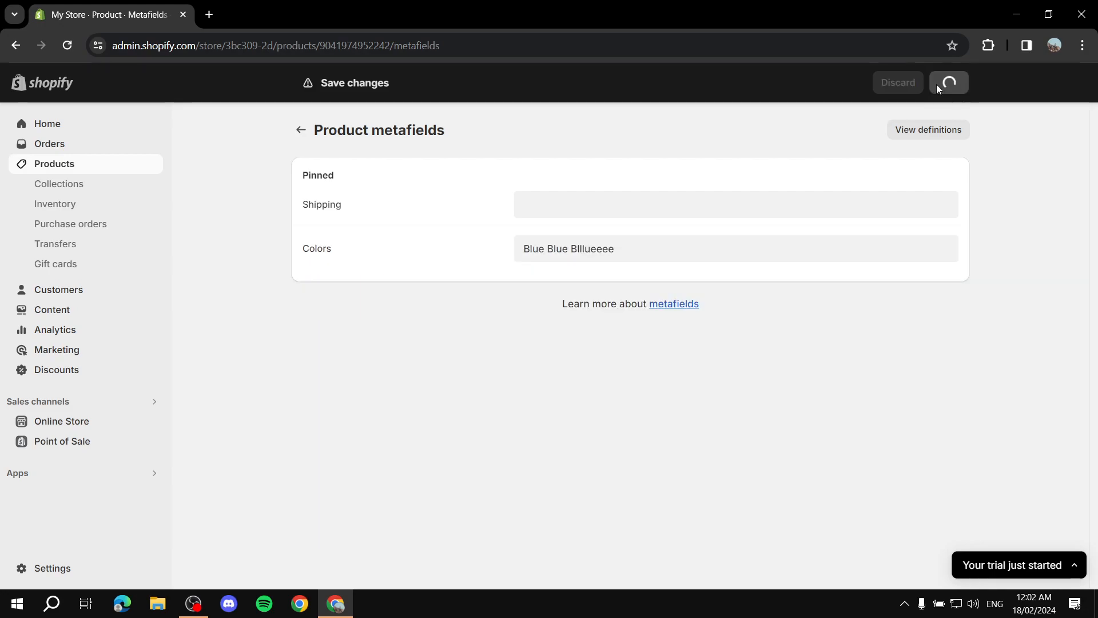
Start a new online store page and title it Shipping
left_click(302, 130)
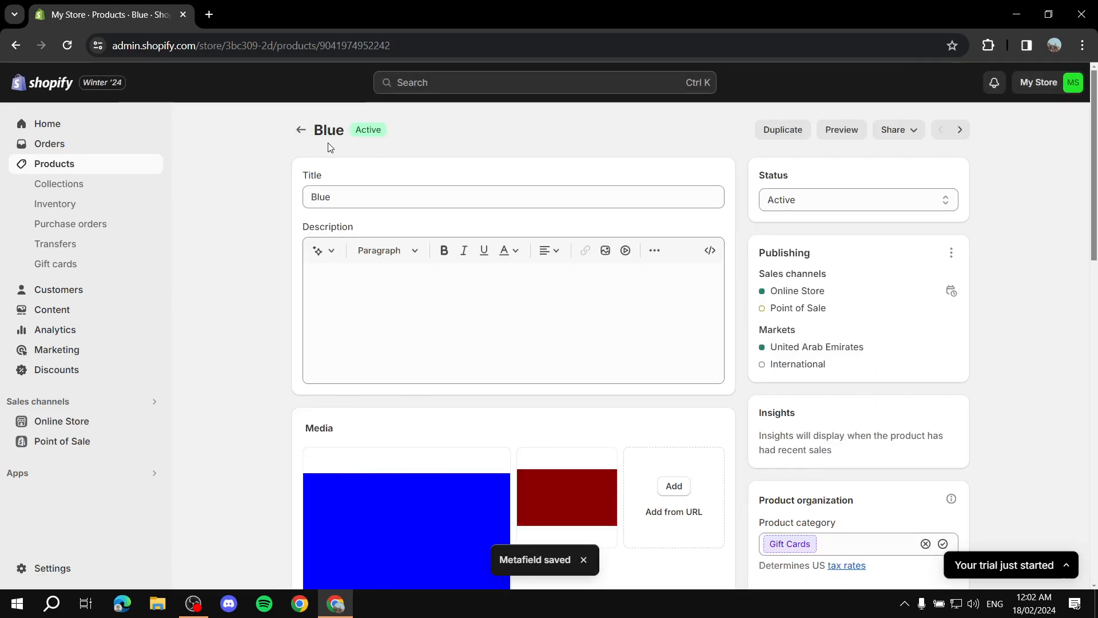
left_click(301, 130)
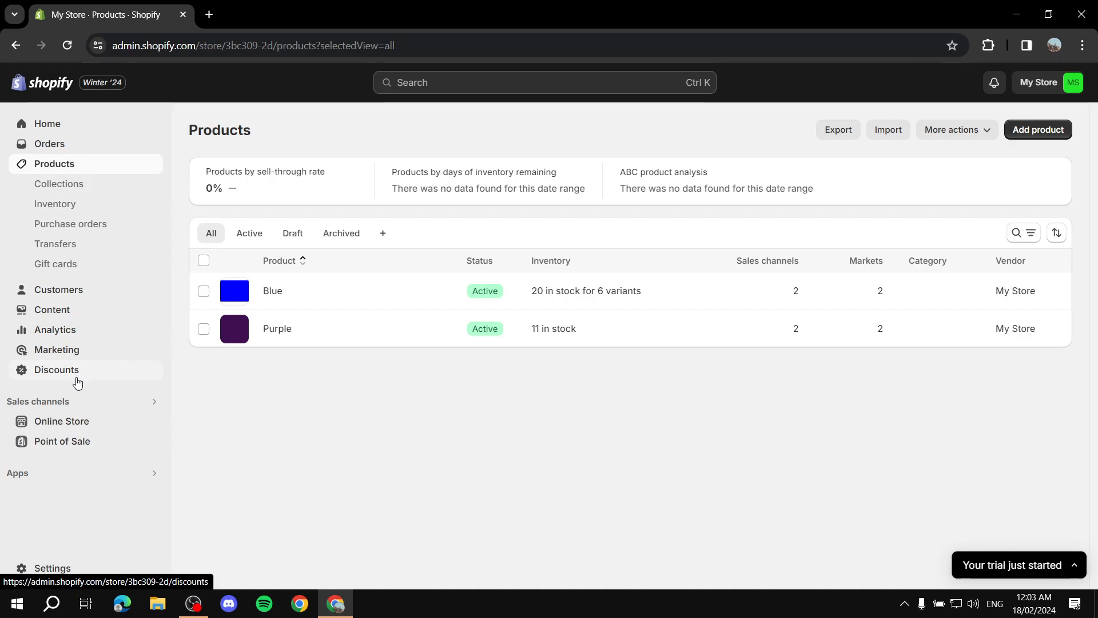
left_click(62, 421)
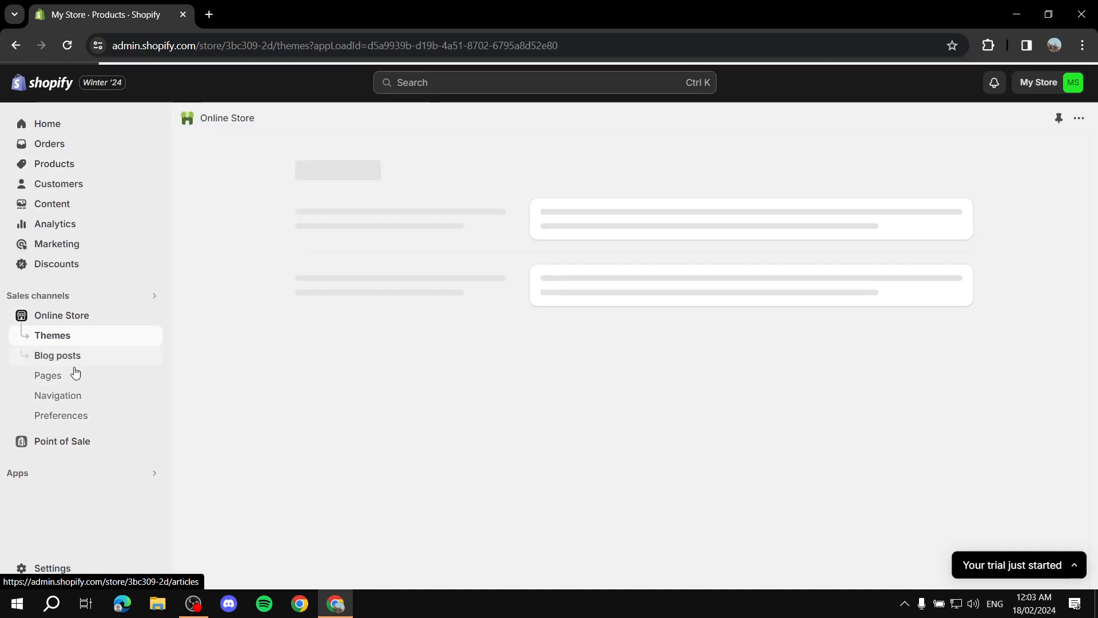
left_click(48, 378)
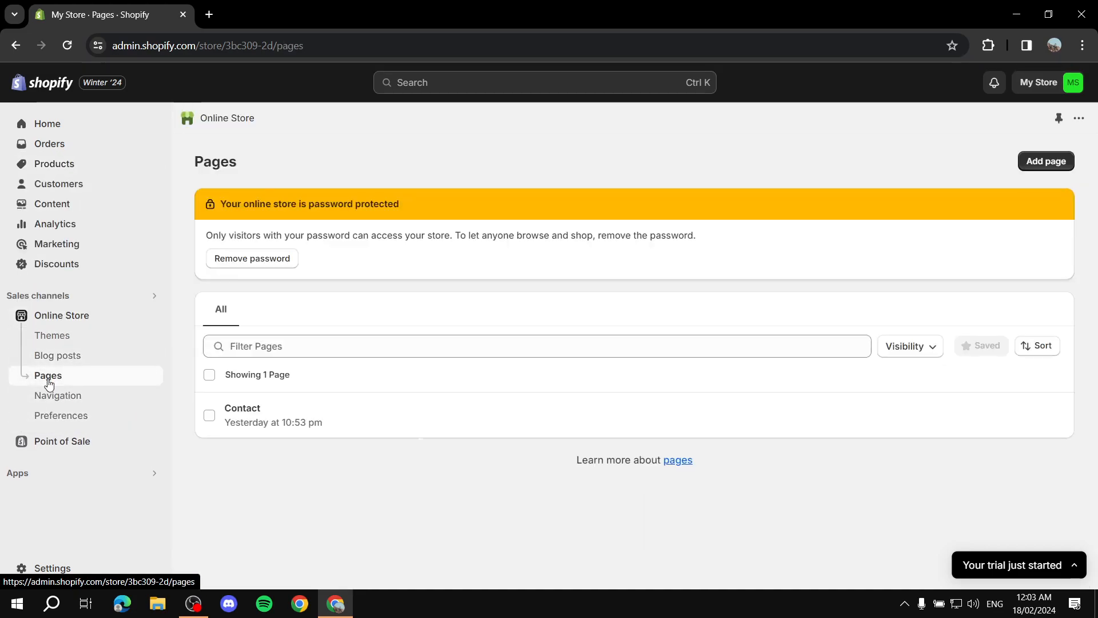
left_click(1036, 162)
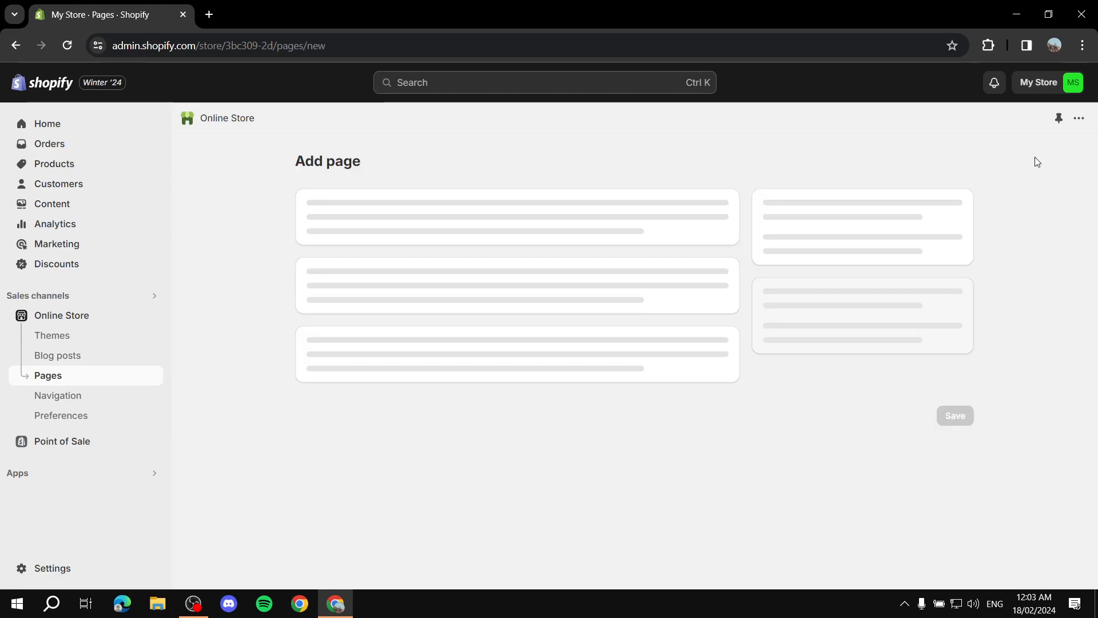
left_click(599, 226)
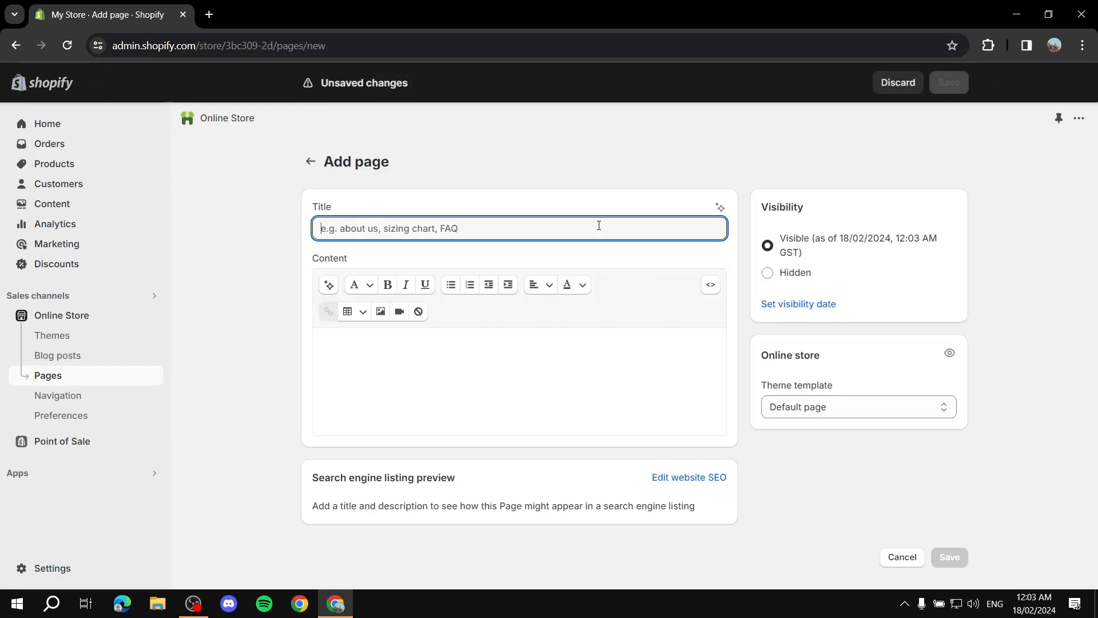
type("Shipping")
Insert a table in the Shipping page's content and add a second column after the first
left_click(432, 357)
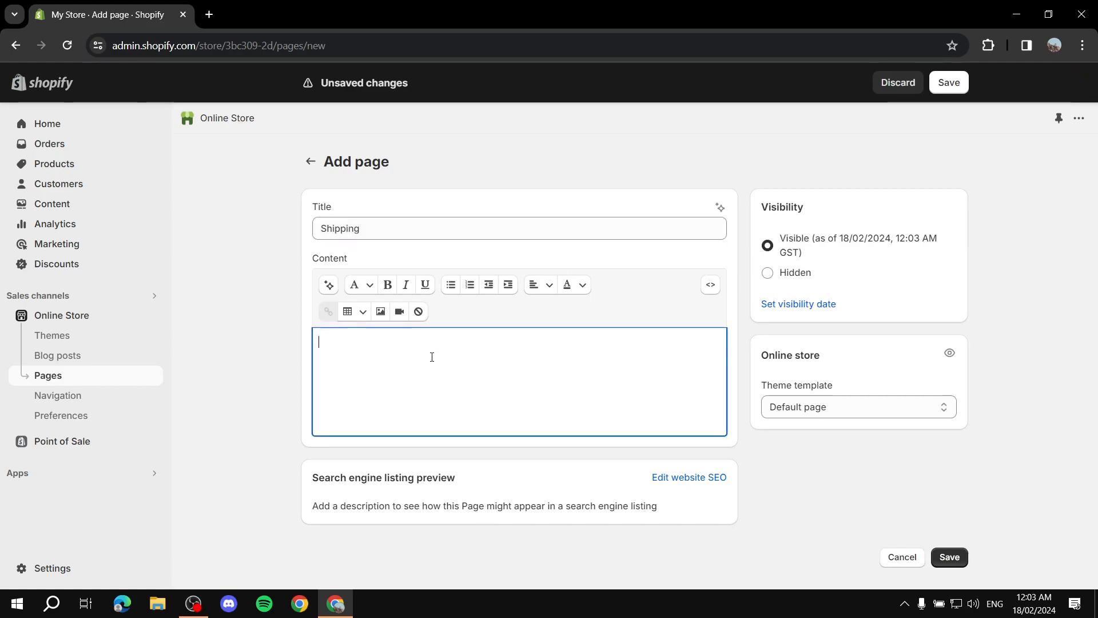
left_click(351, 314)
left_click(343, 340)
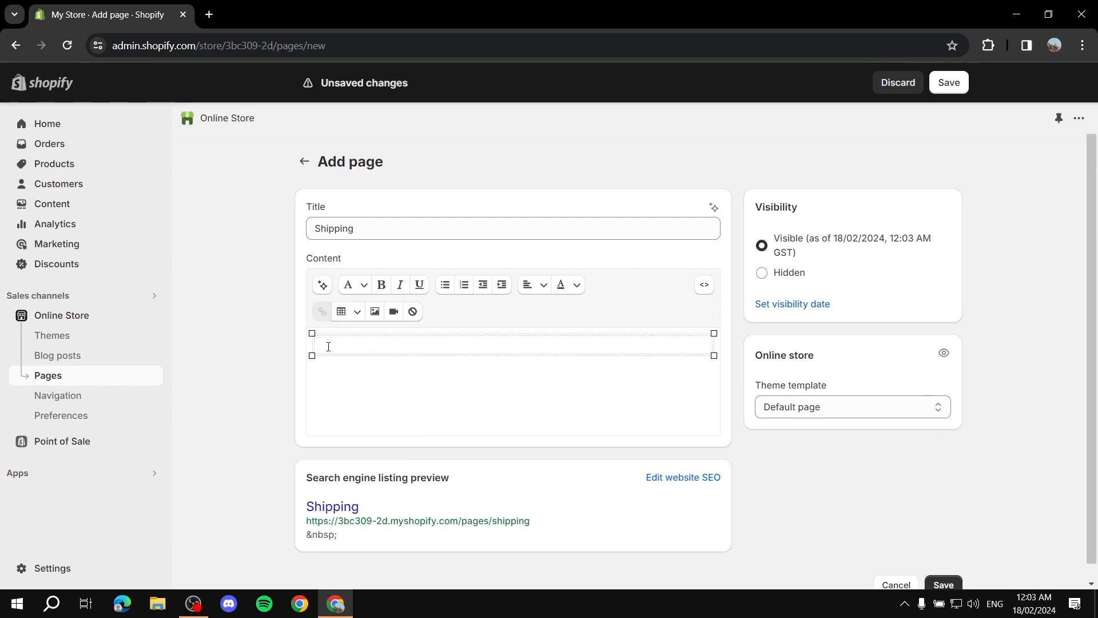
left_click(358, 313)
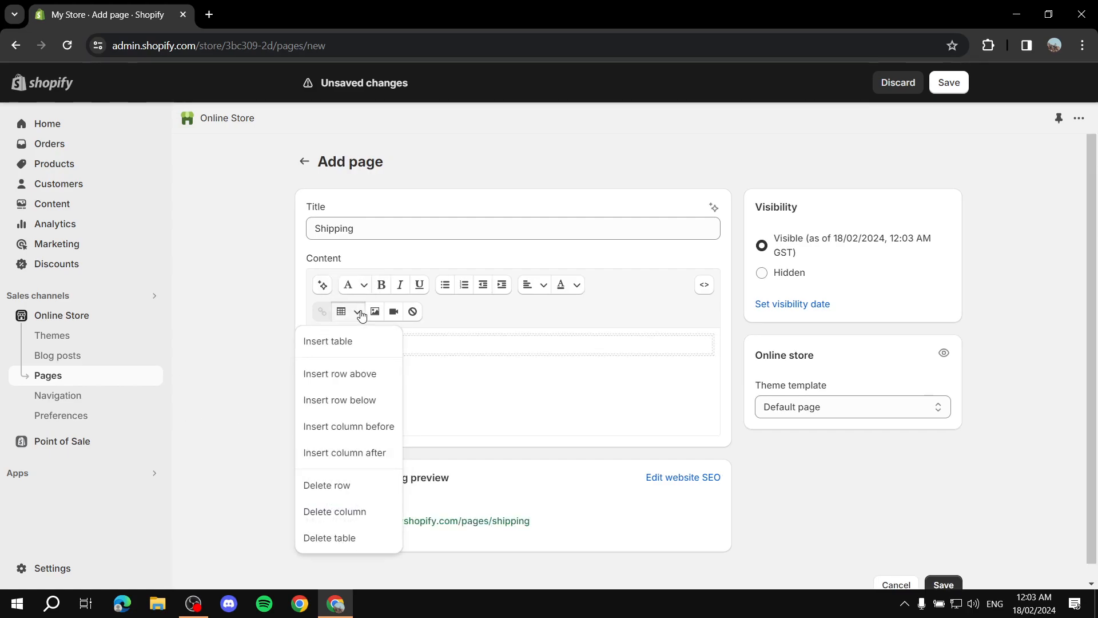
left_click(355, 452)
left_click(682, 347)
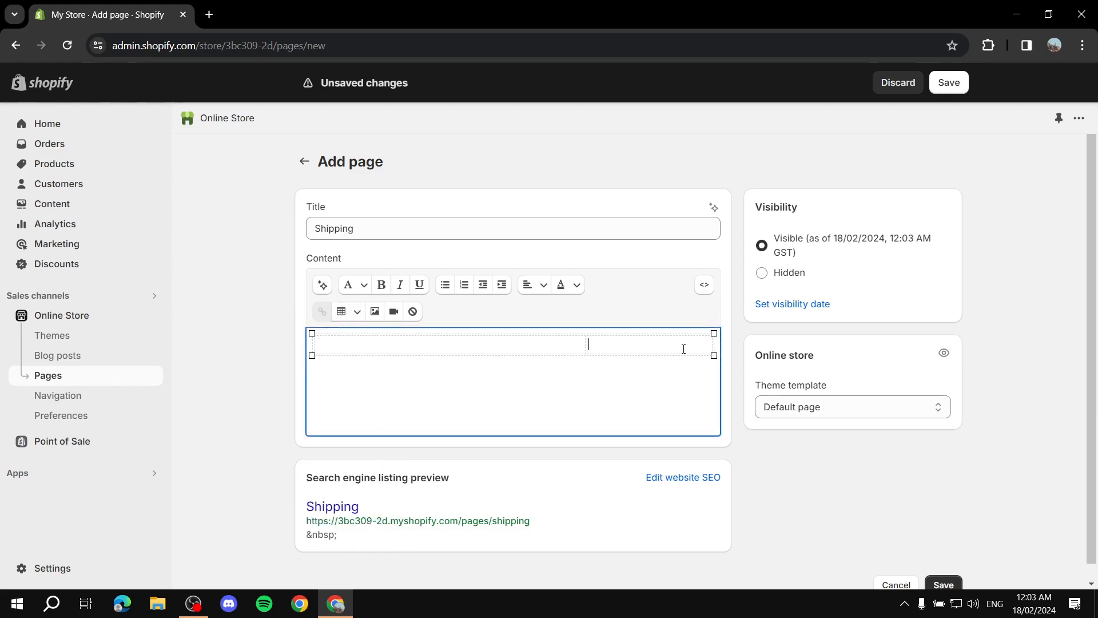
Fill the table's first row with UK and 5-7 Days
left_click(338, 343)
left_click(692, 347)
type("5-7 DAYS")
key("BackSpace")
key("BackSpace")
key("BackSpace")
type("ays")
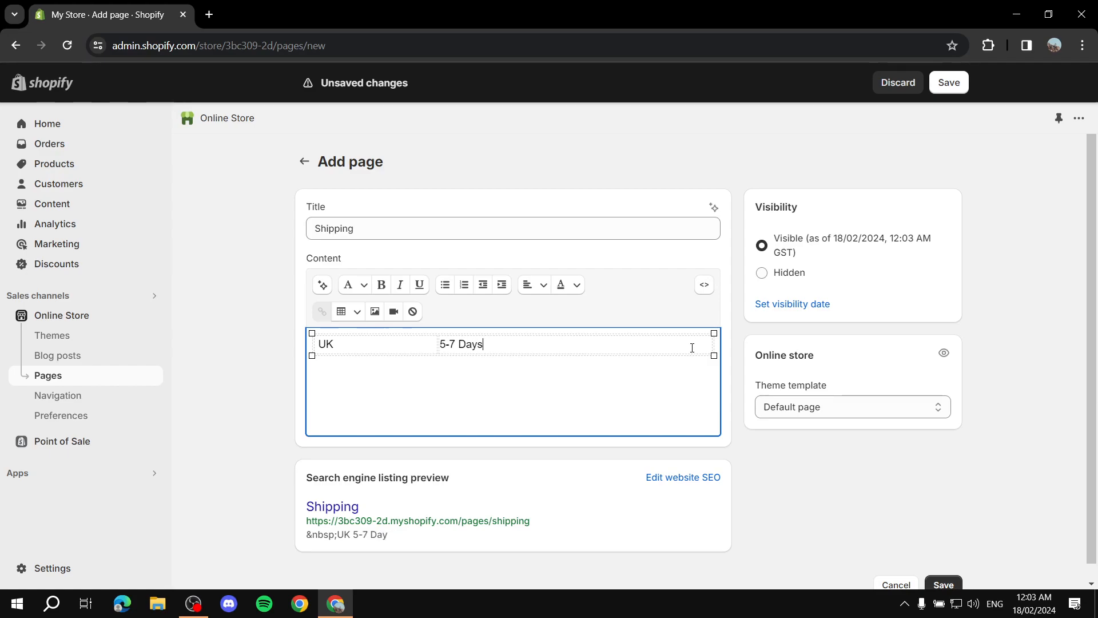
left_click(374, 311)
left_click(584, 426)
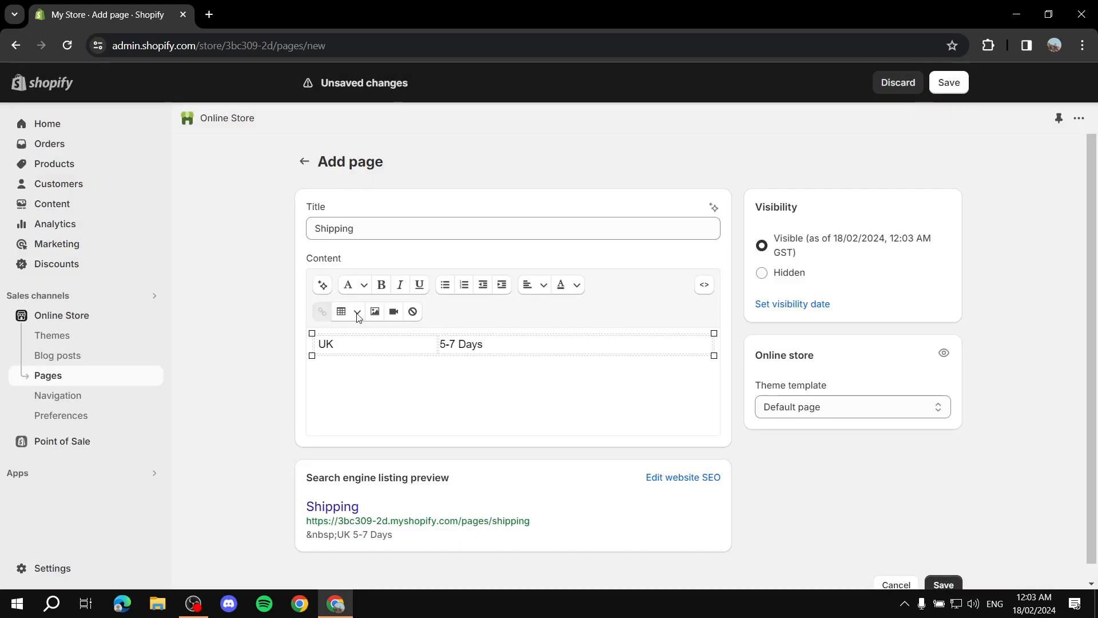
Insert a row below the UK row and fill it with US and 7-10 Years
left_click(356, 311)
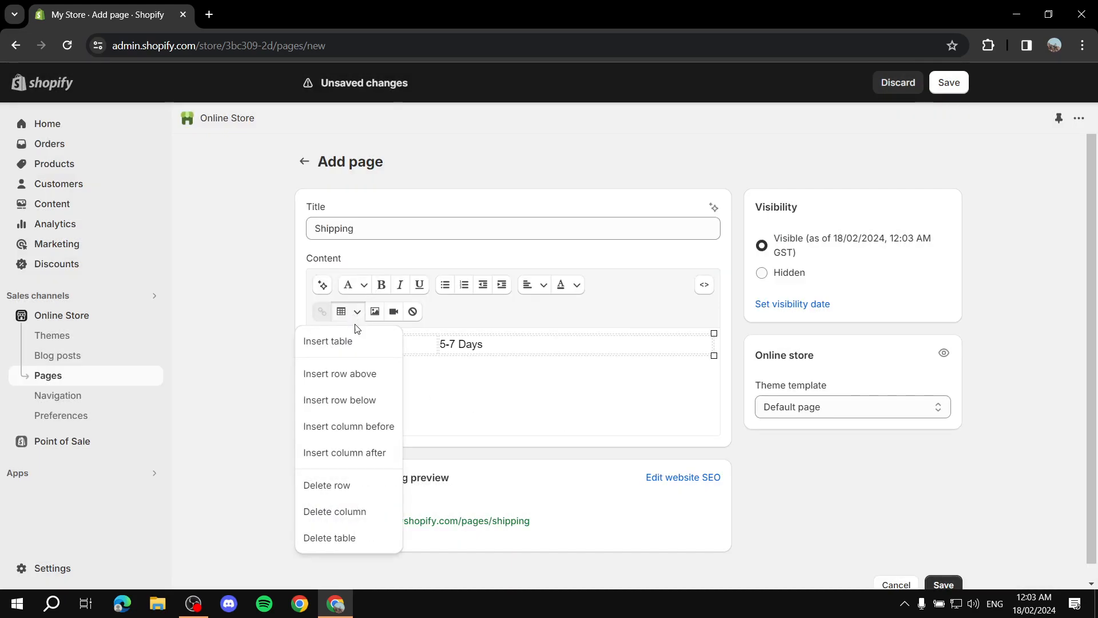
left_click(365, 399)
left_click(364, 366)
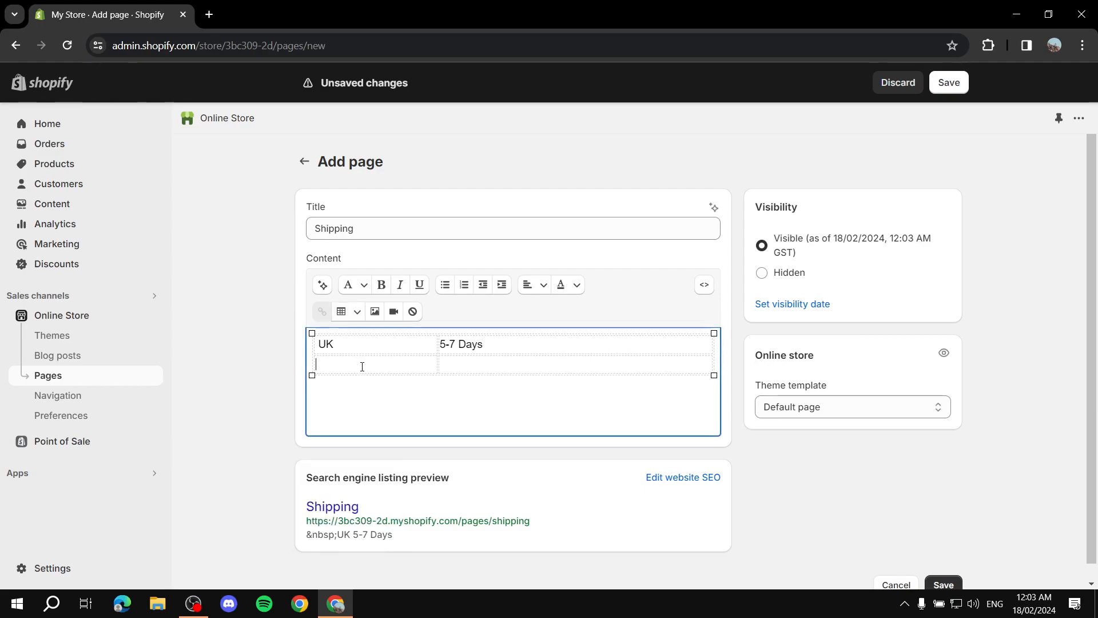
type("US")
left_click(469, 371)
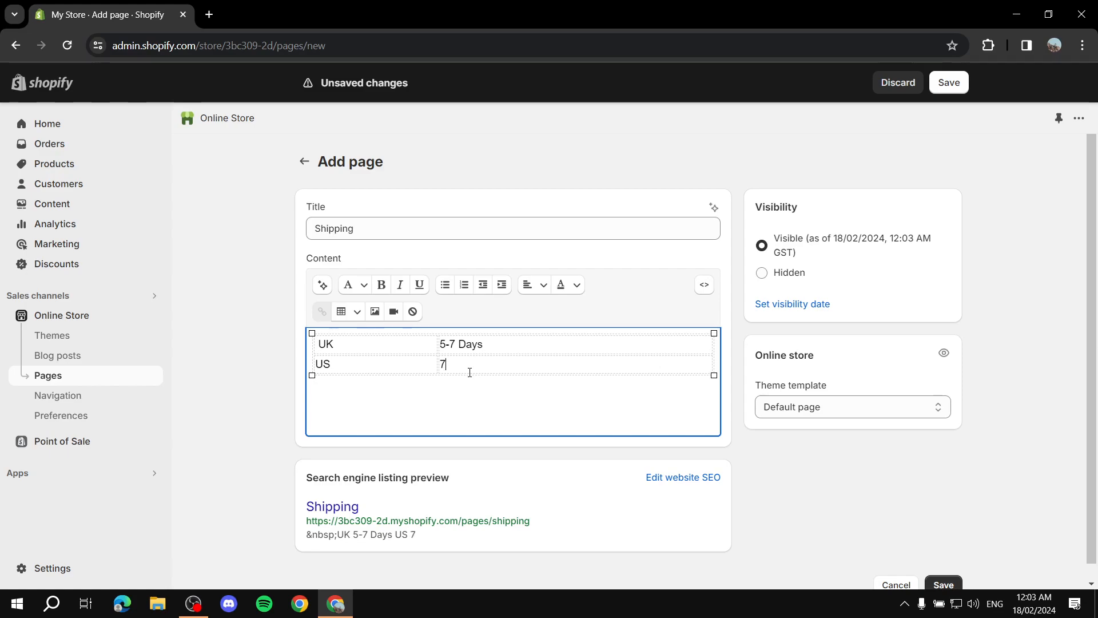
type("7-10 Years")
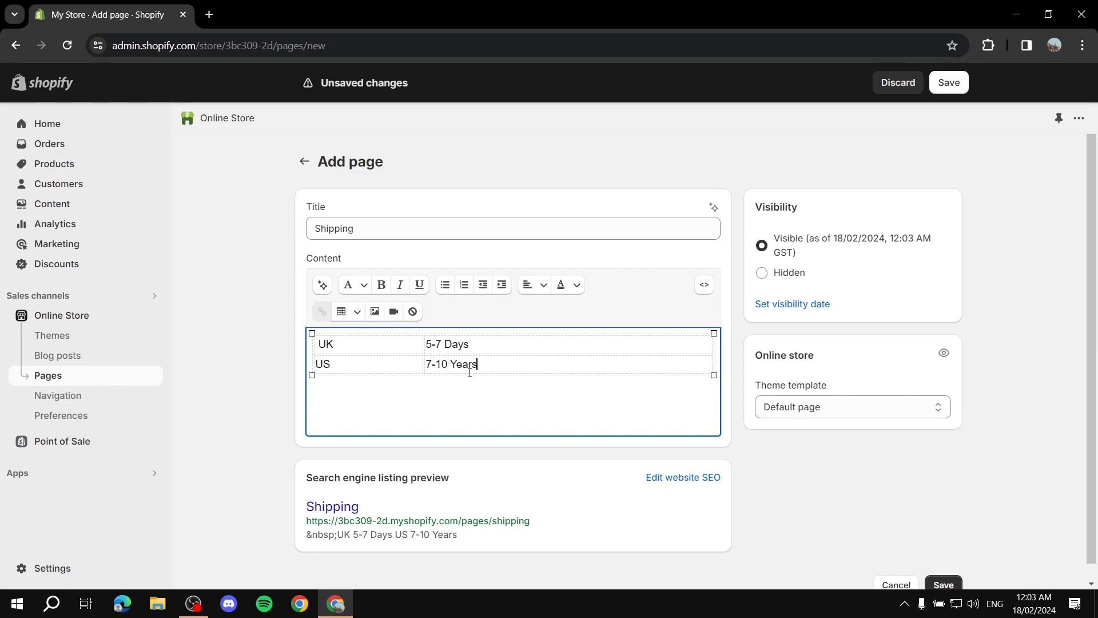
Insert a third row below the US row and fill it with Global and 5-9 Days
left_click(355, 314)
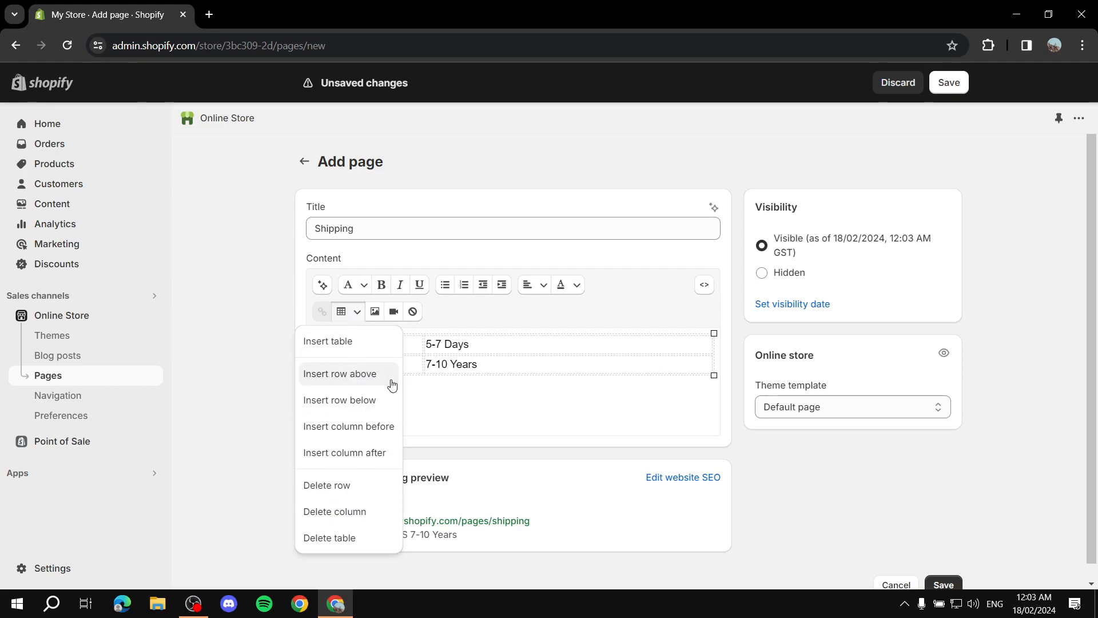
left_click(355, 397)
left_click(360, 388)
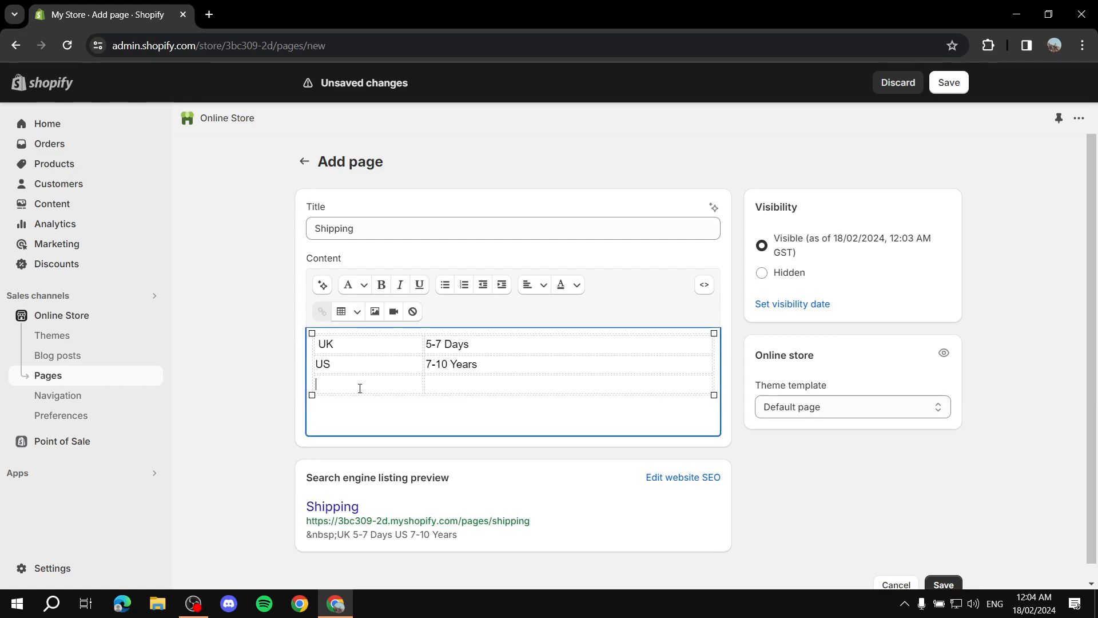
type("Gl")
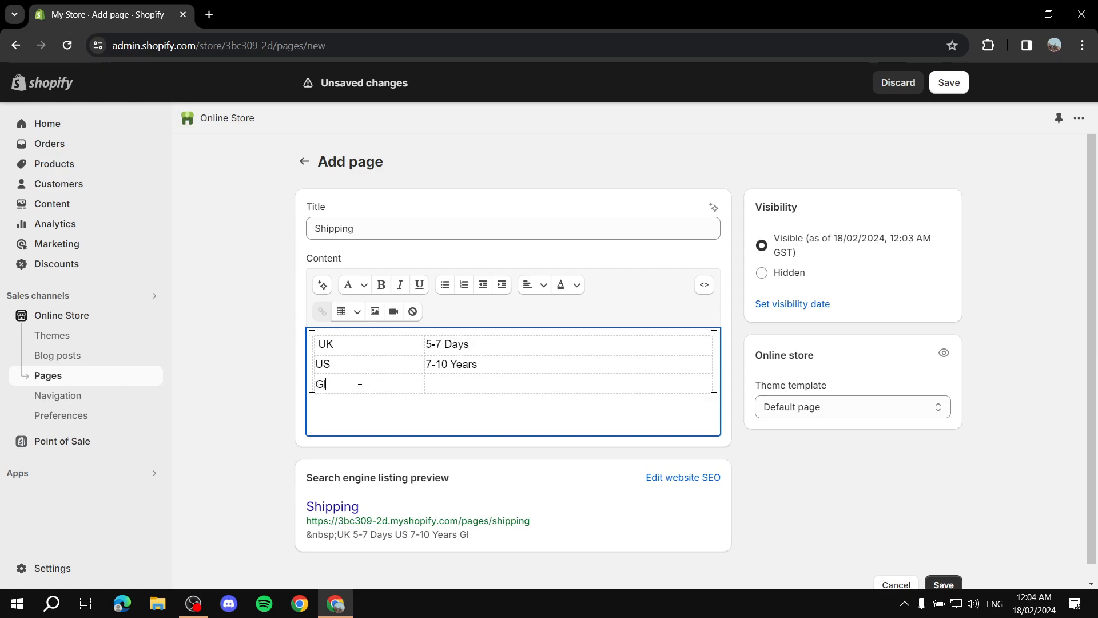
type("obal")
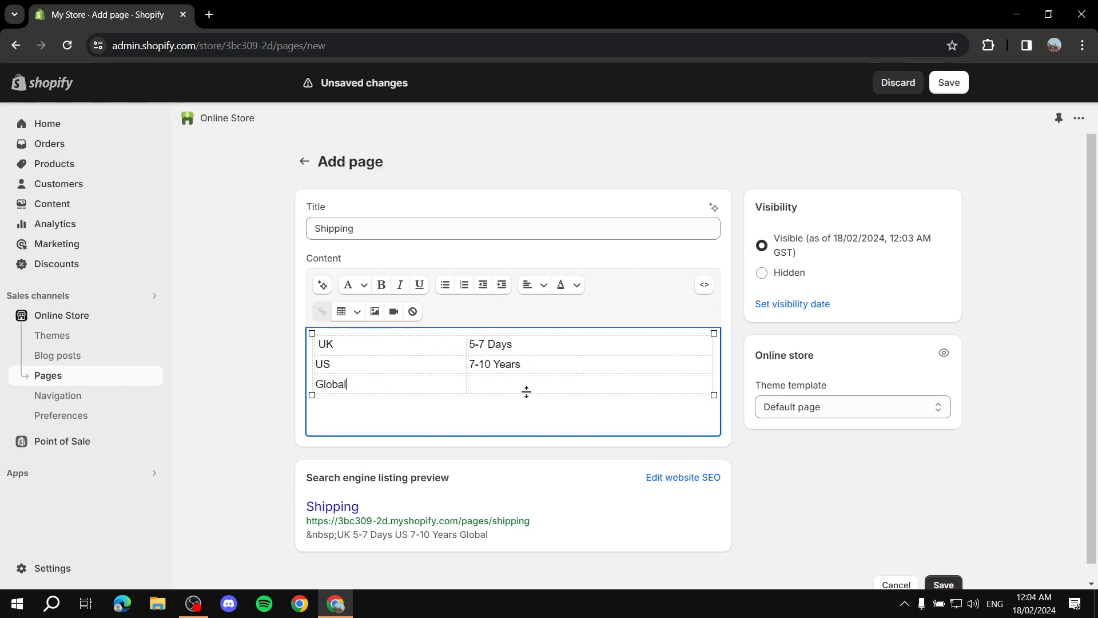
left_click(527, 386)
type("5-9 Days")
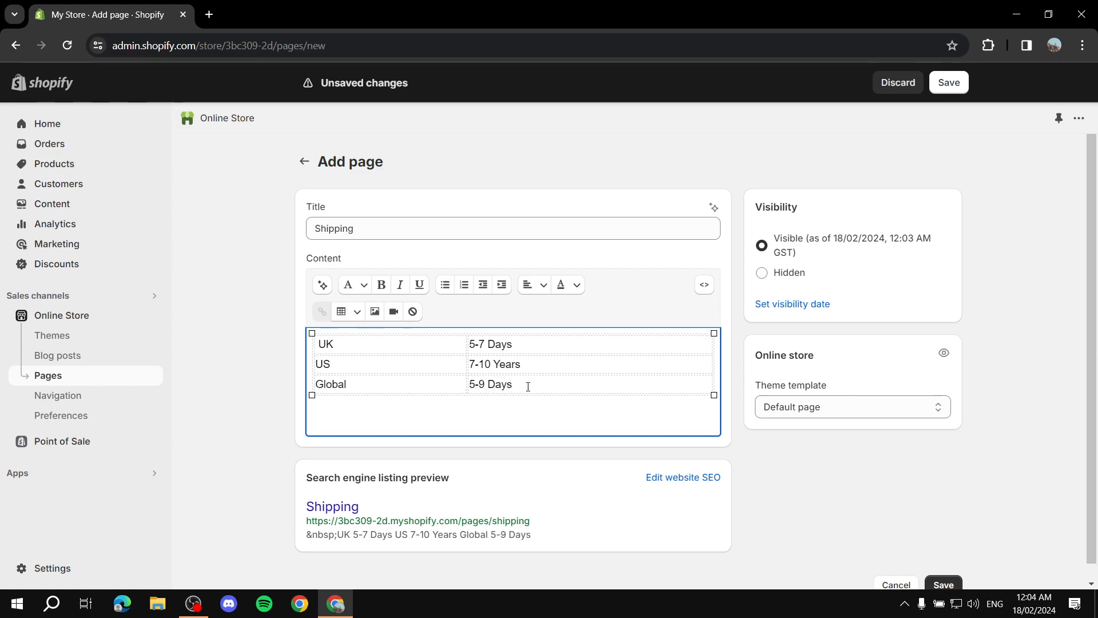
scroll(932, 523, "down", 1)
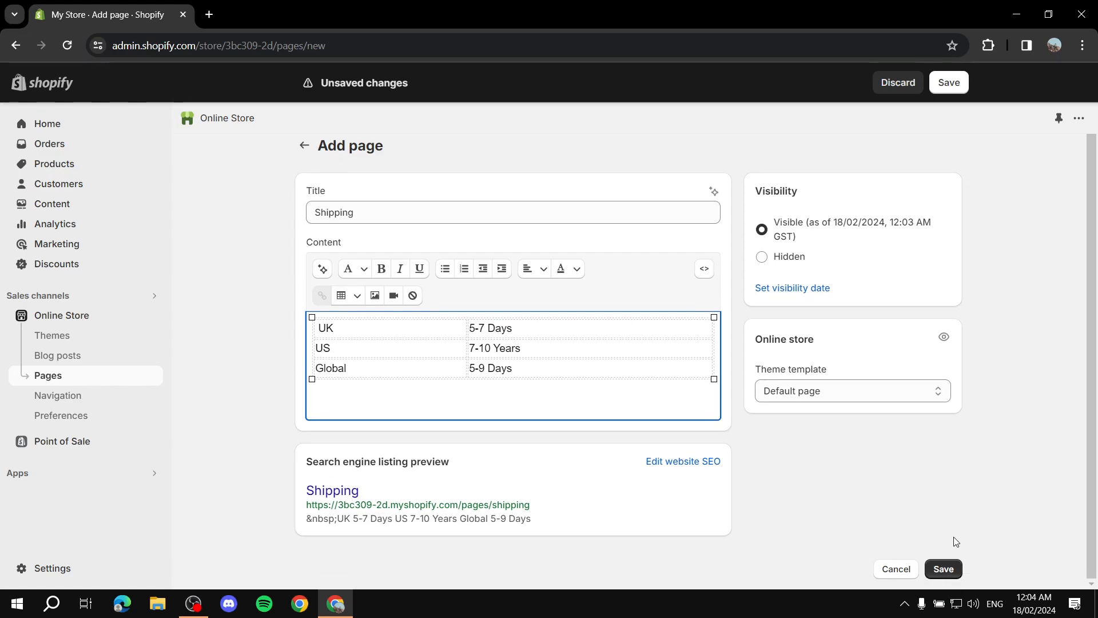
Save the new Shipping page, collapse the trial notice and return to the list of pages
left_click(942, 570)
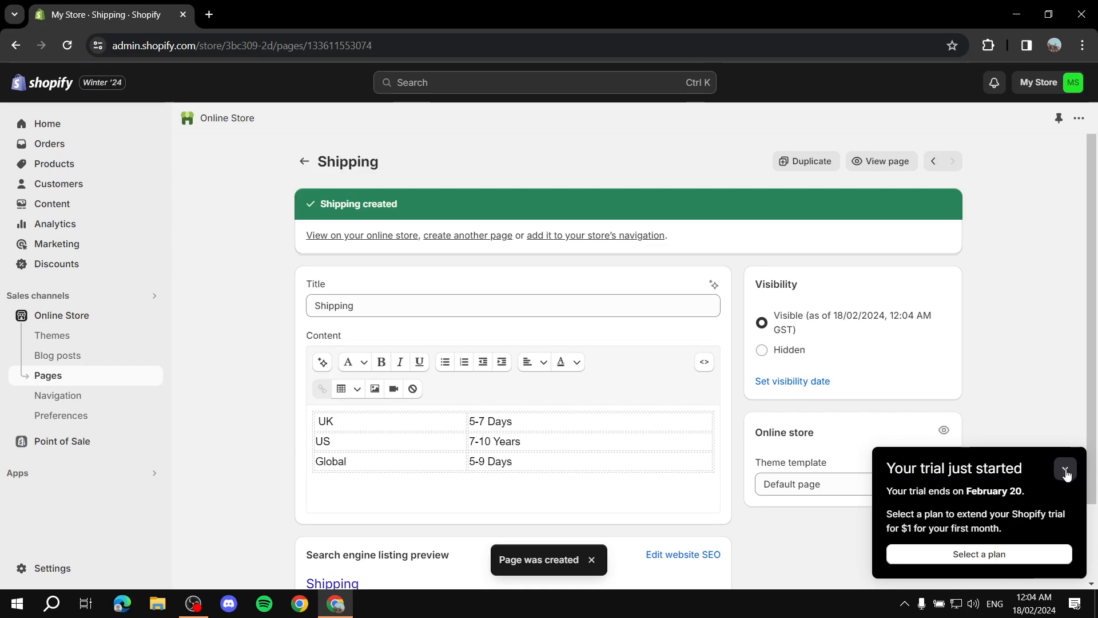
left_click(1064, 468)
left_click(303, 165)
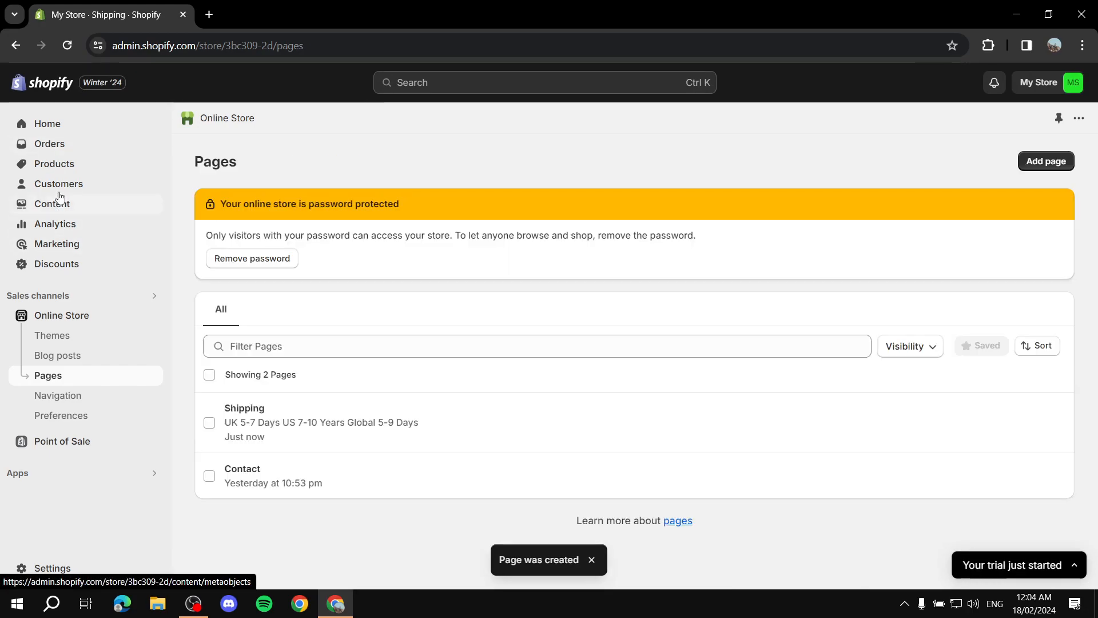
Assign the Shipping page to the Blue product's Shipping metafield and save the product
left_click(54, 163)
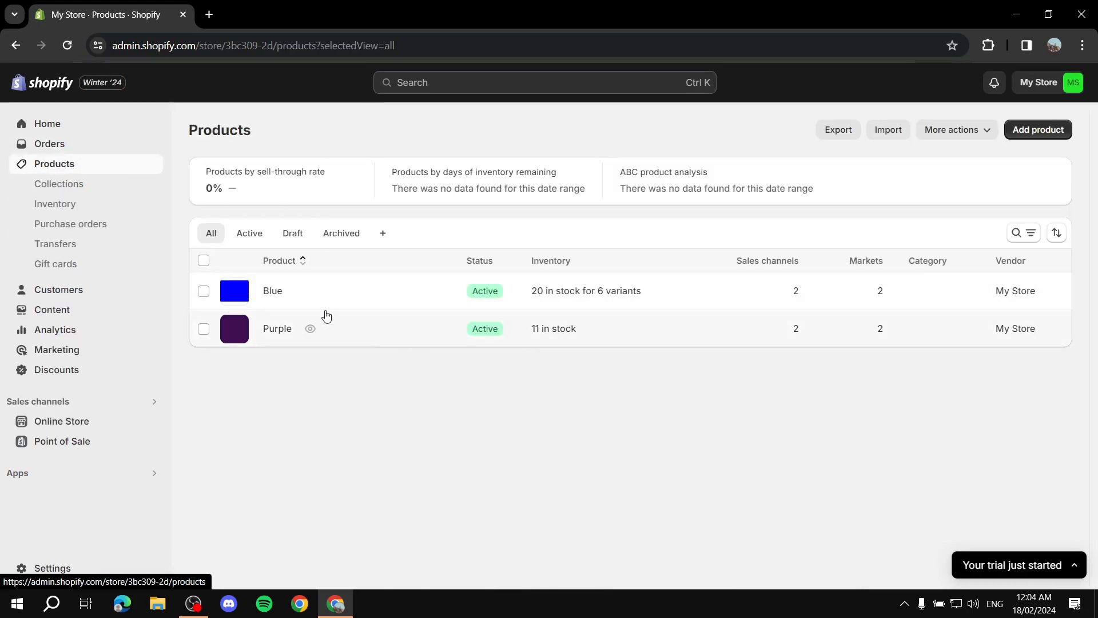
left_click(271, 290)
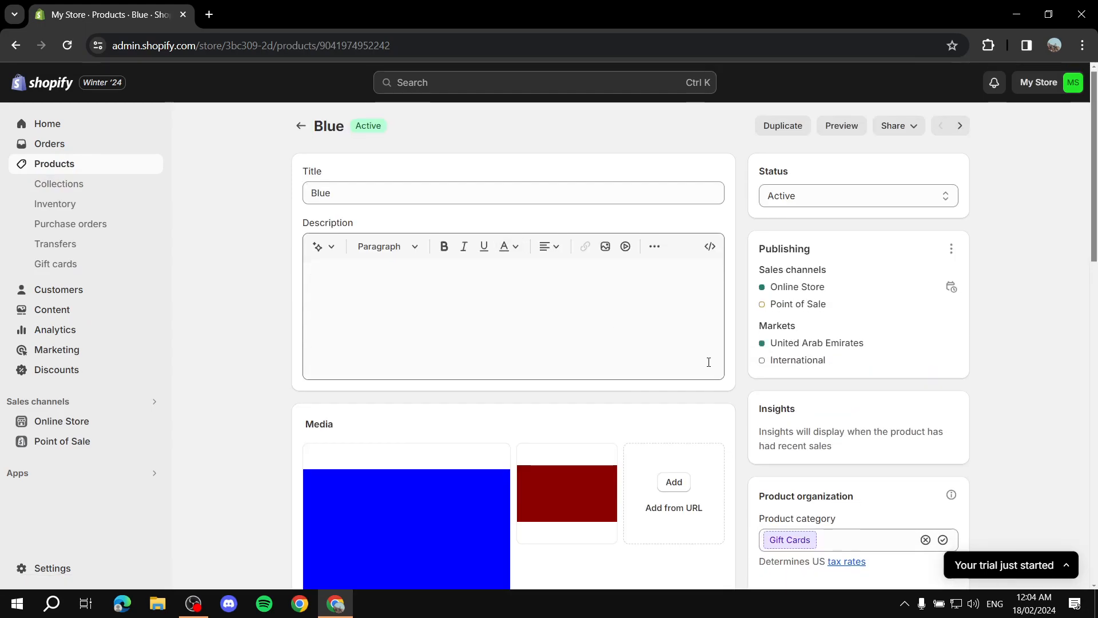
scroll(892, 369, "down", 8)
scroll(886, 371, "down", 5)
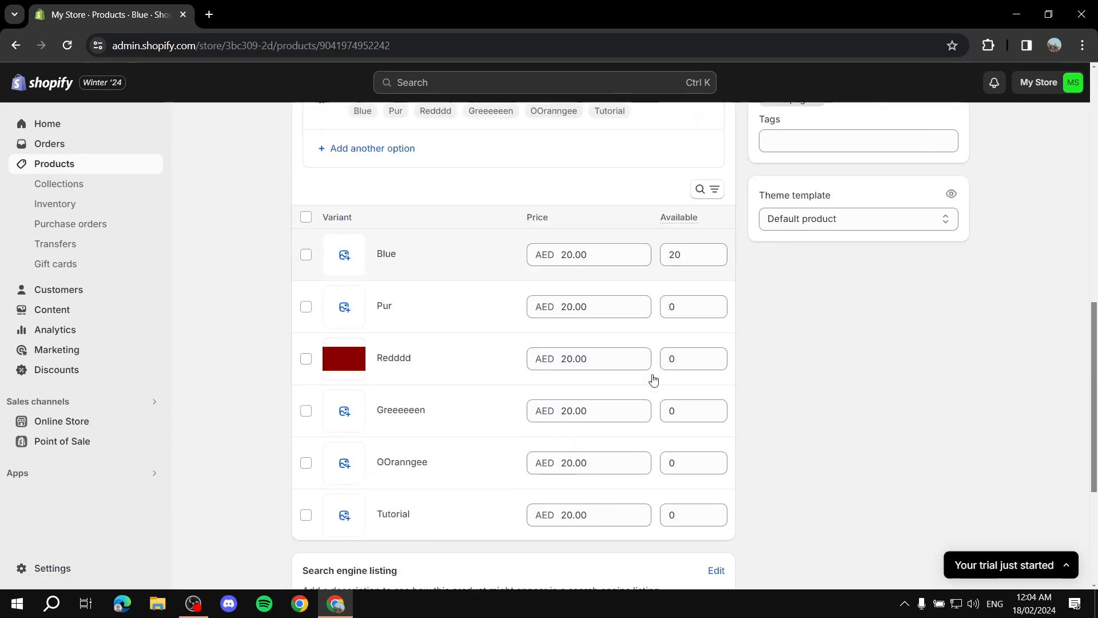
left_click(327, 438)
left_click(477, 429)
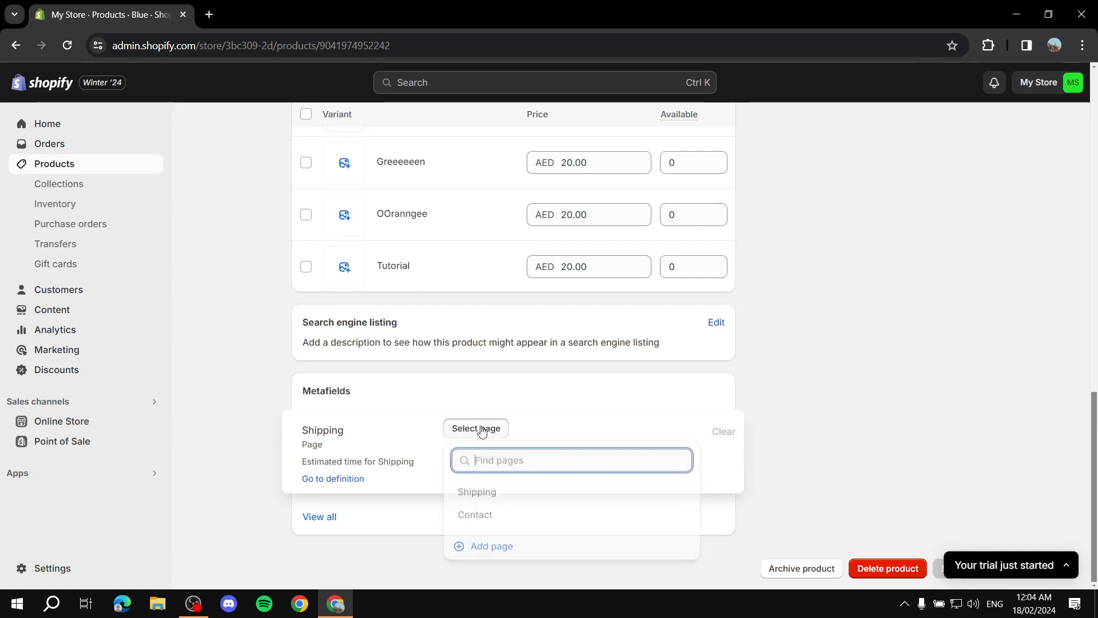
left_click(485, 493)
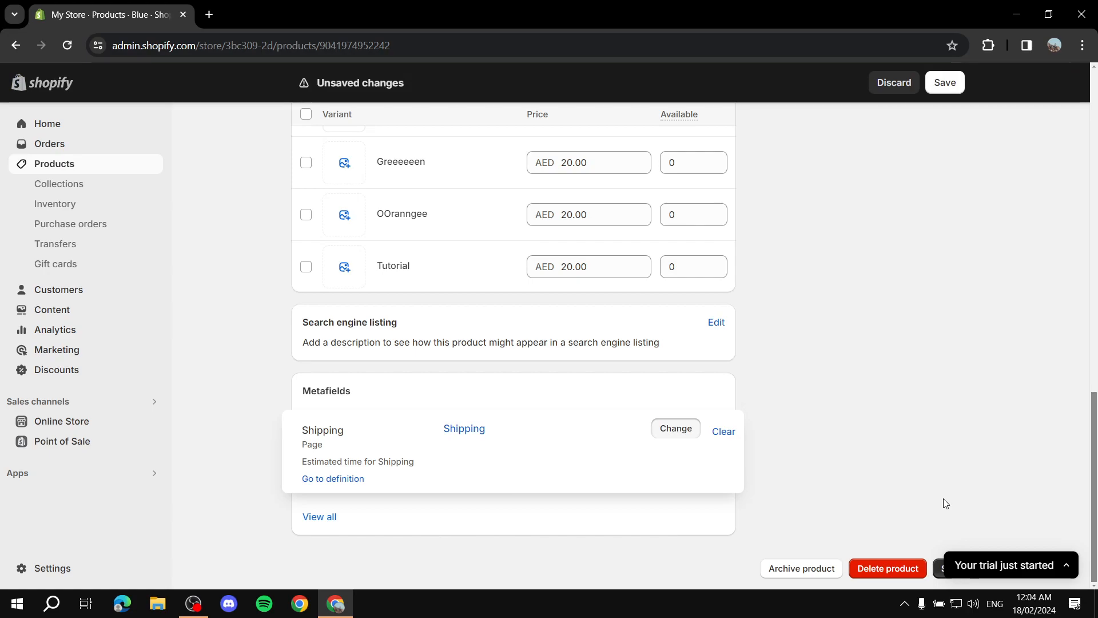
left_click(944, 82)
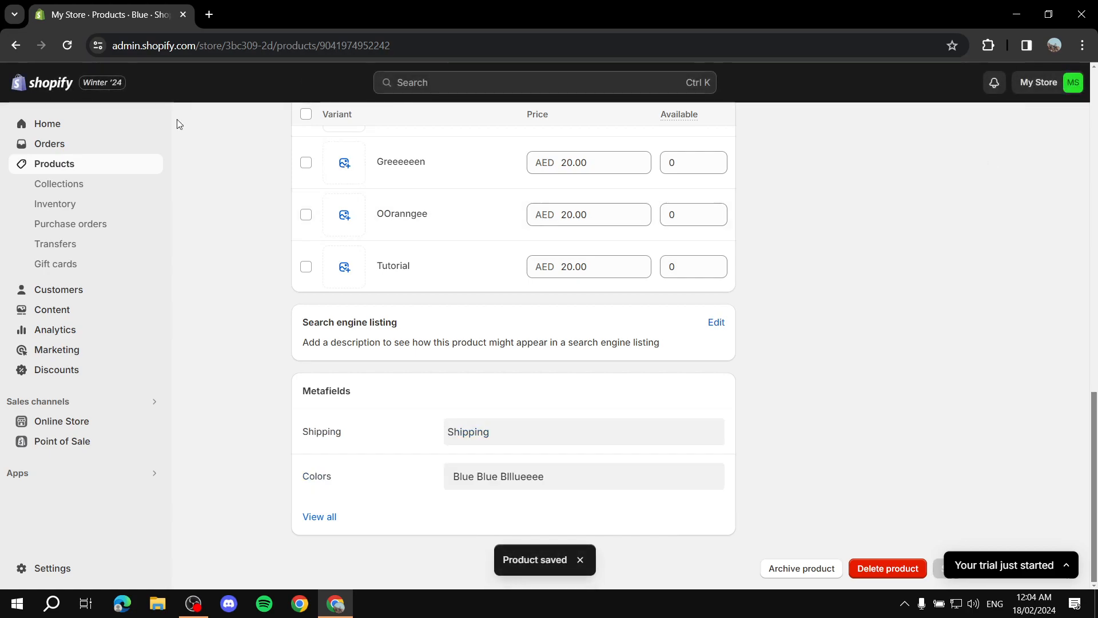
Open the Purple product and assign the Shipping page to its Shipping metafield
scroll(228, 166, "up", 10)
scroll(229, 166, "up", 4)
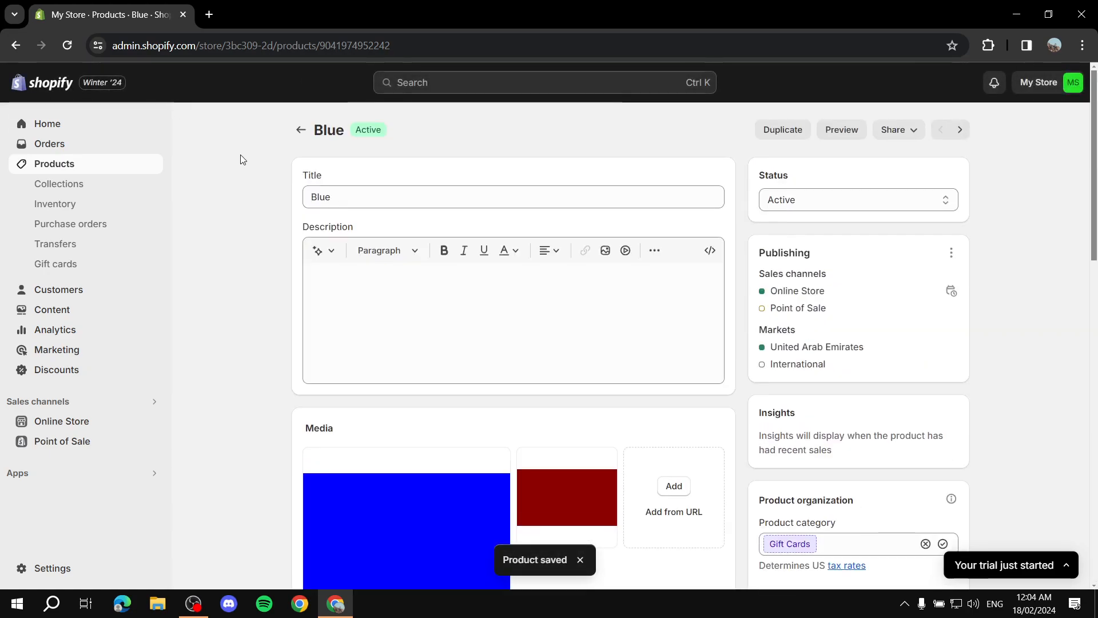
left_click(301, 130)
left_click(279, 330)
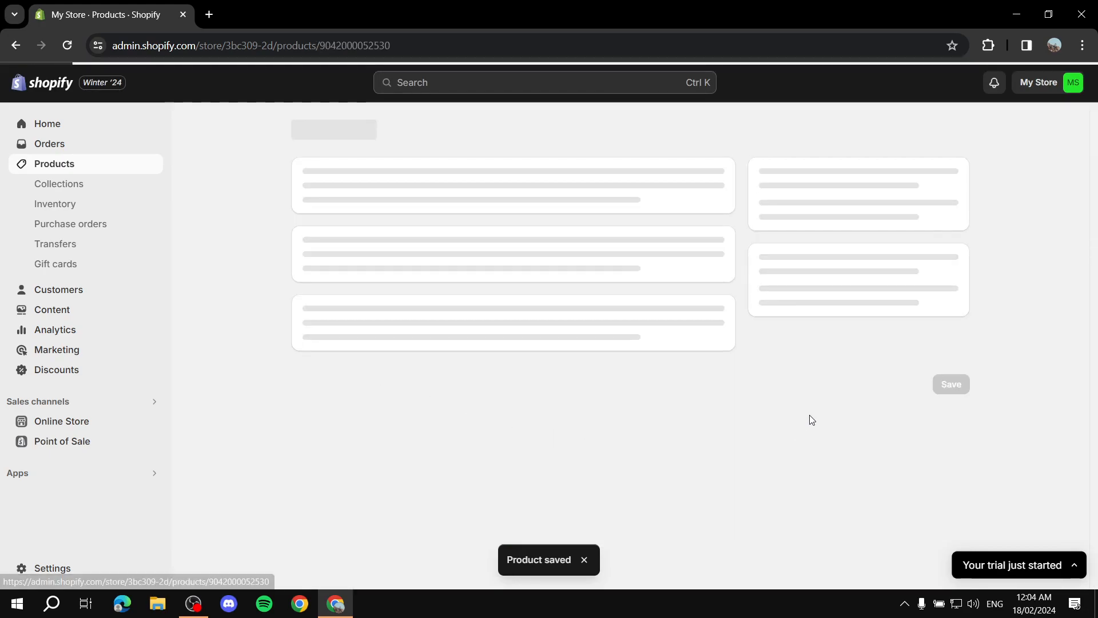
scroll(741, 368, "down", 10)
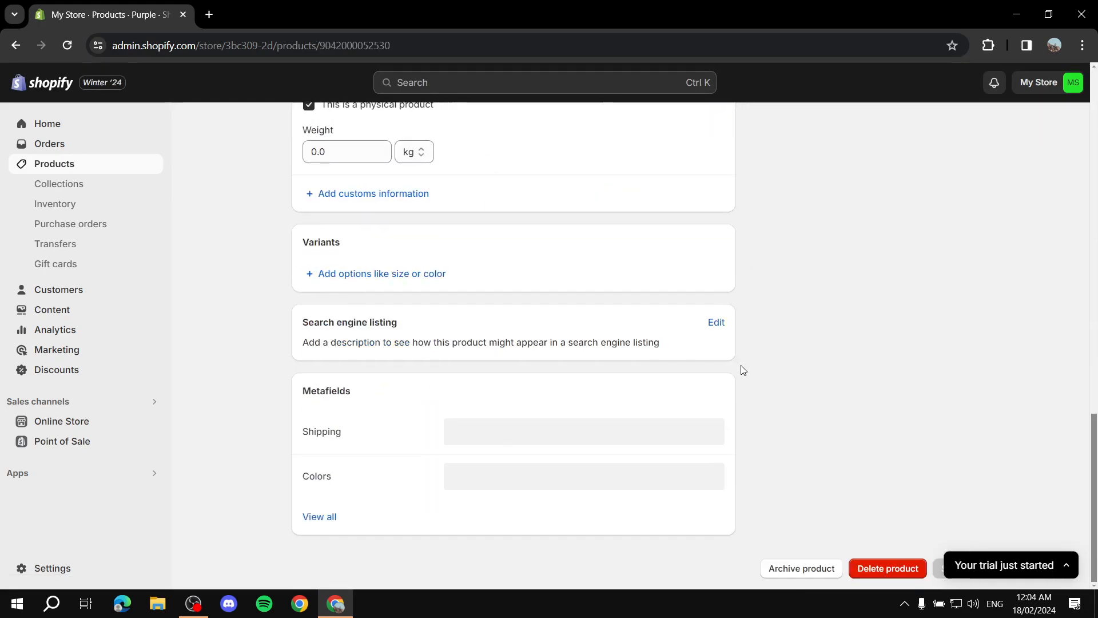
left_click(316, 439)
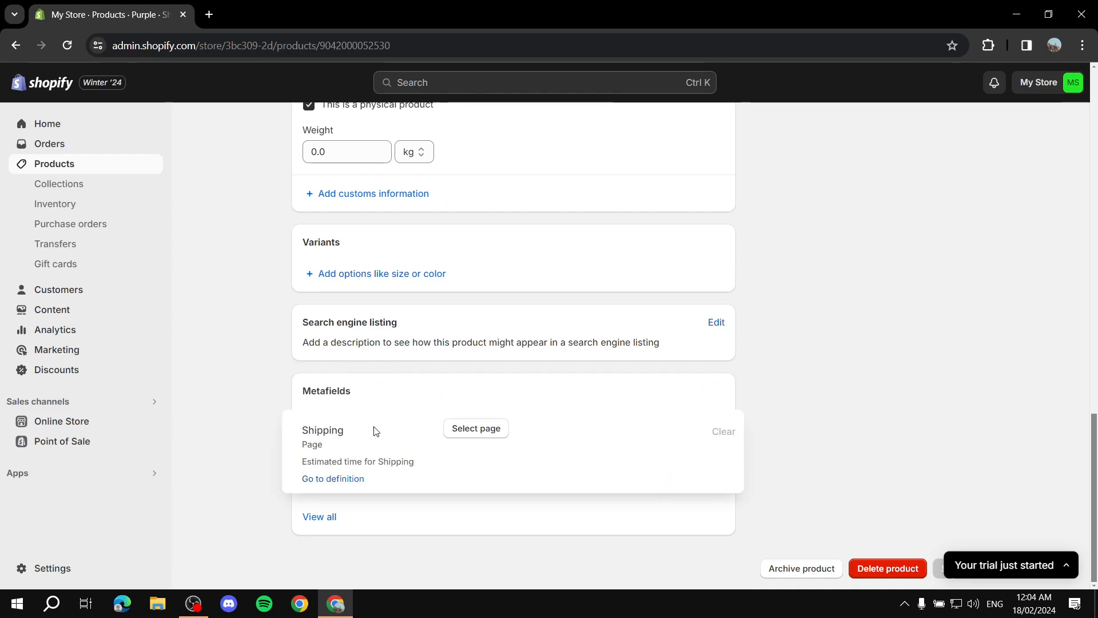
left_click(481, 428)
left_click(512, 494)
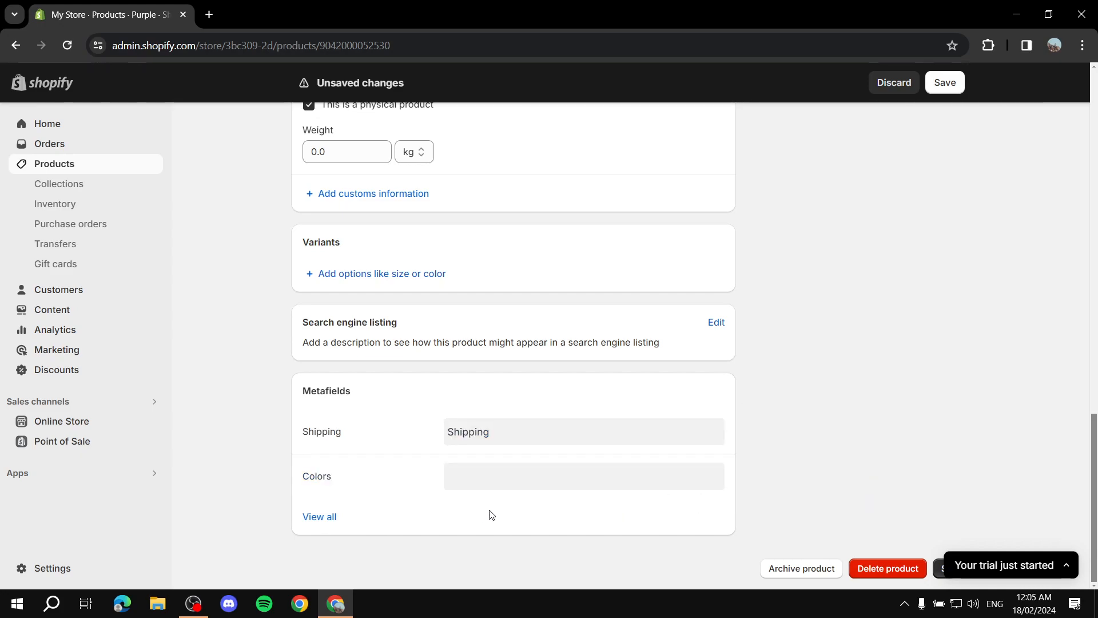
Fill the Purple product's Colors metafield with Purple, Purrplee and Purple on separate lines, and save the product
left_click(461, 479)
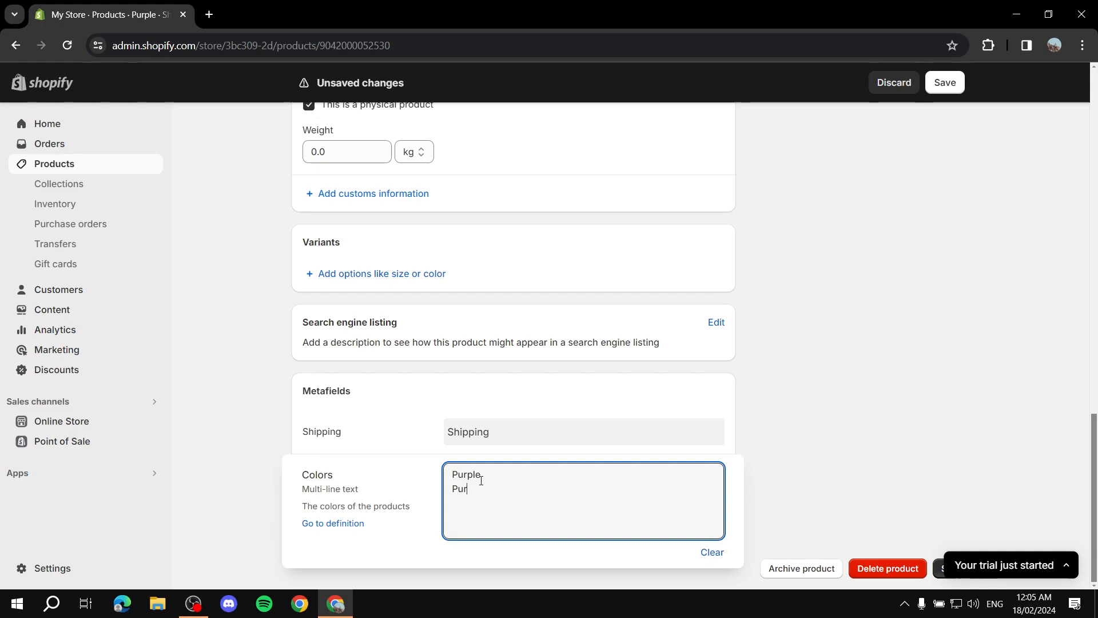
key("Return")
type("Purple")
scroll(903, 462, "up", 4)
scroll(884, 424, "down", 4)
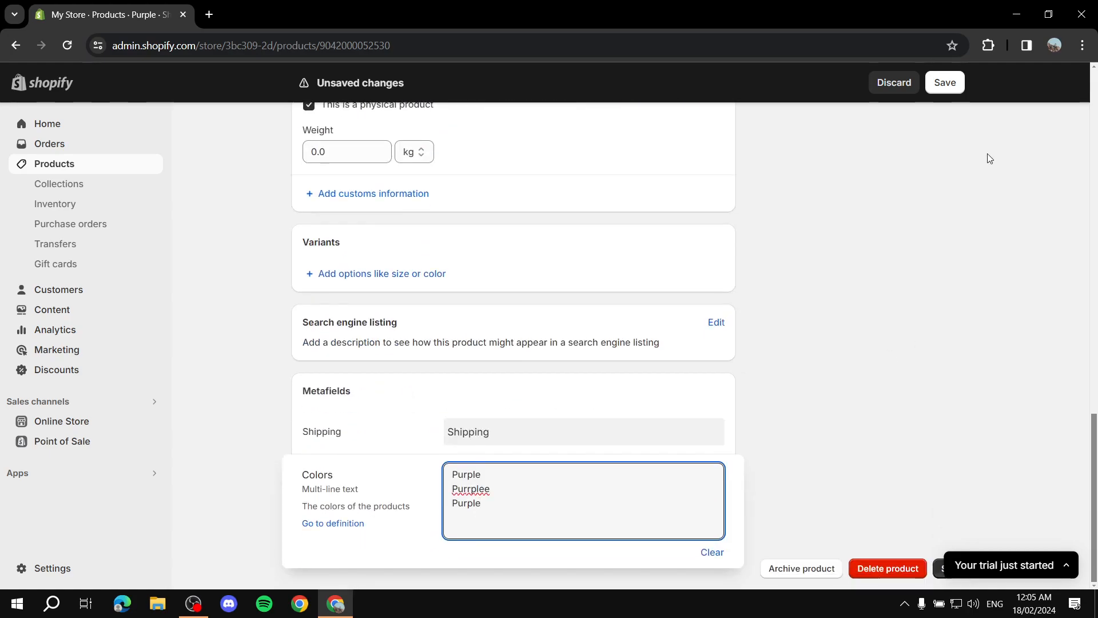
left_click(956, 83)
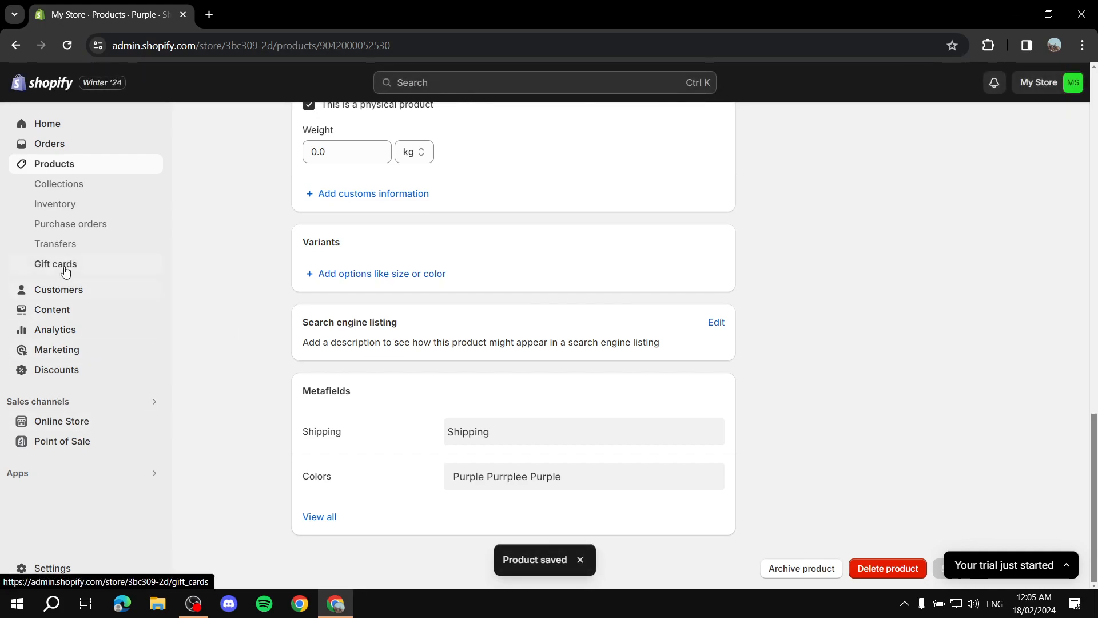
Open the Dawn theme for customization and switch to the Default product template
left_click(53, 423)
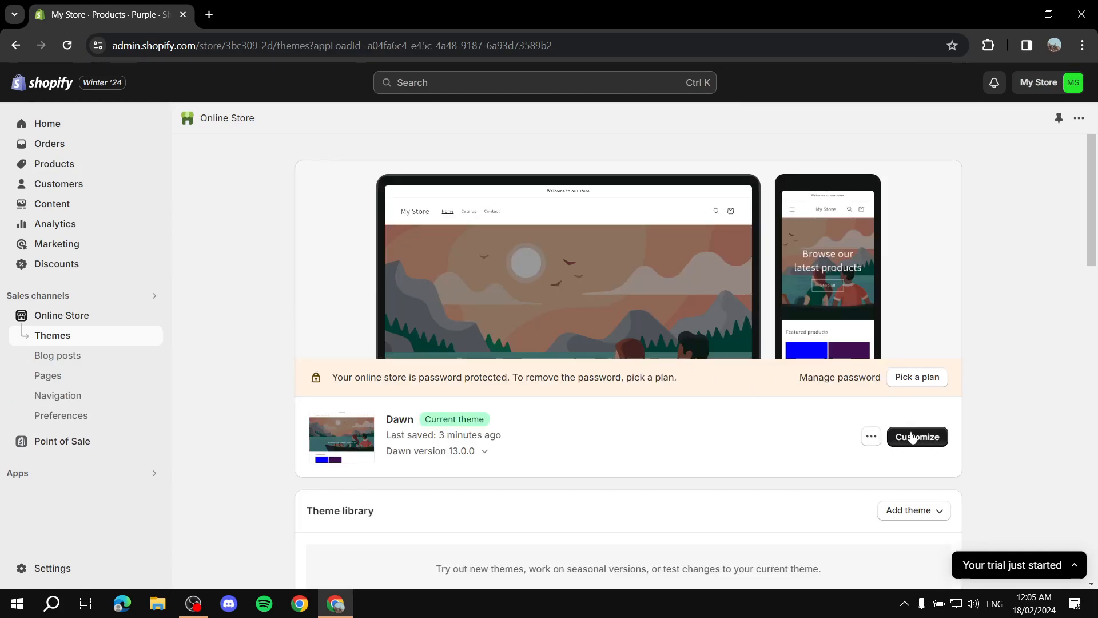
left_click(915, 436)
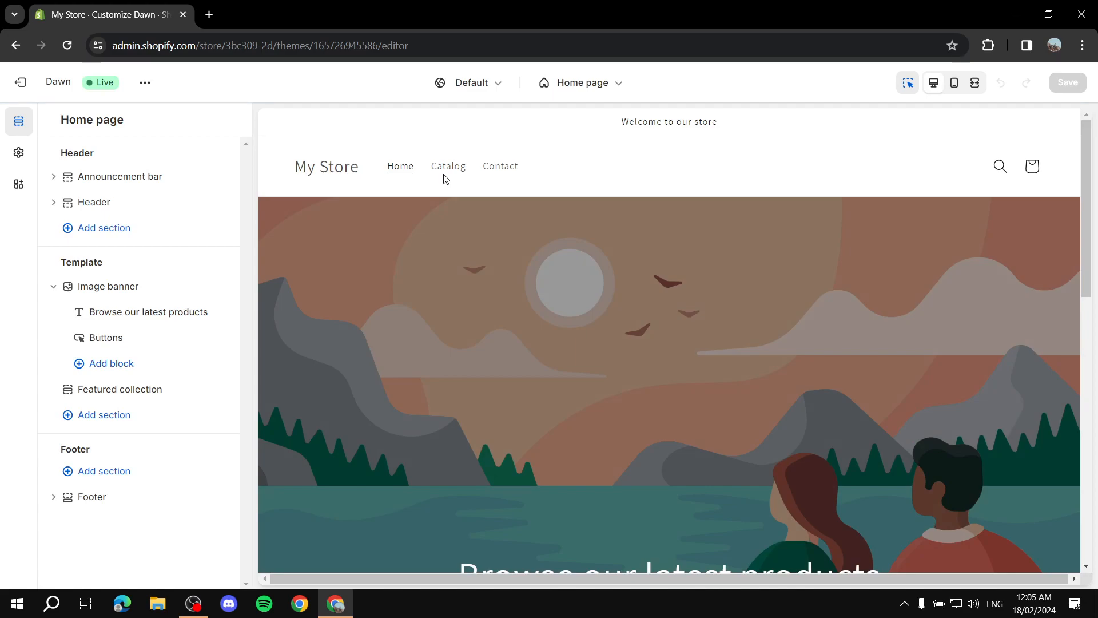
left_click(577, 79)
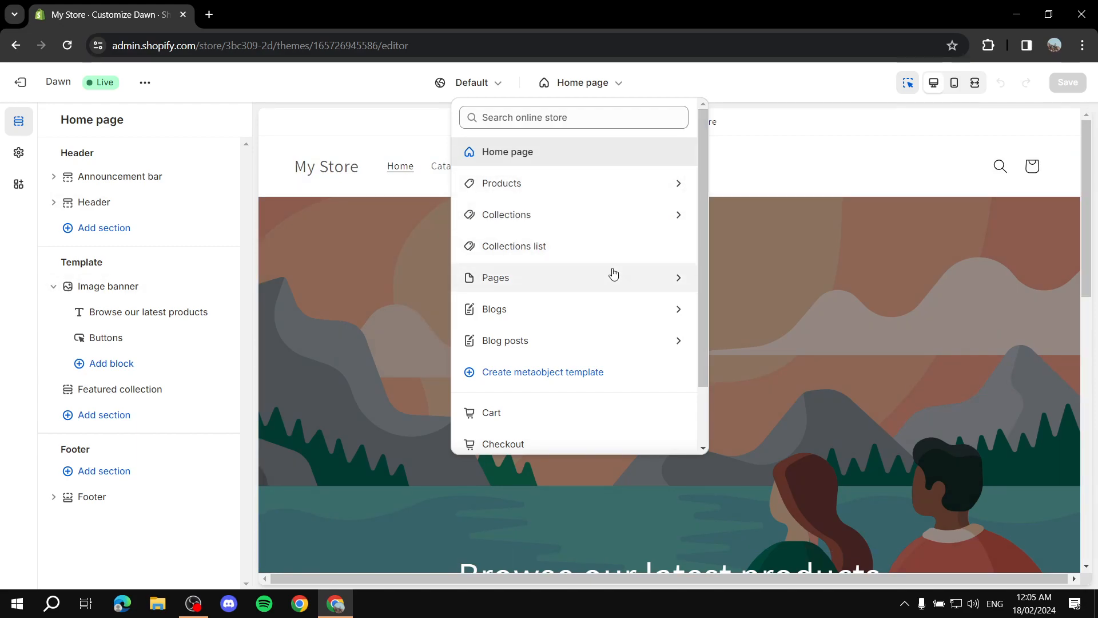
left_click(515, 185)
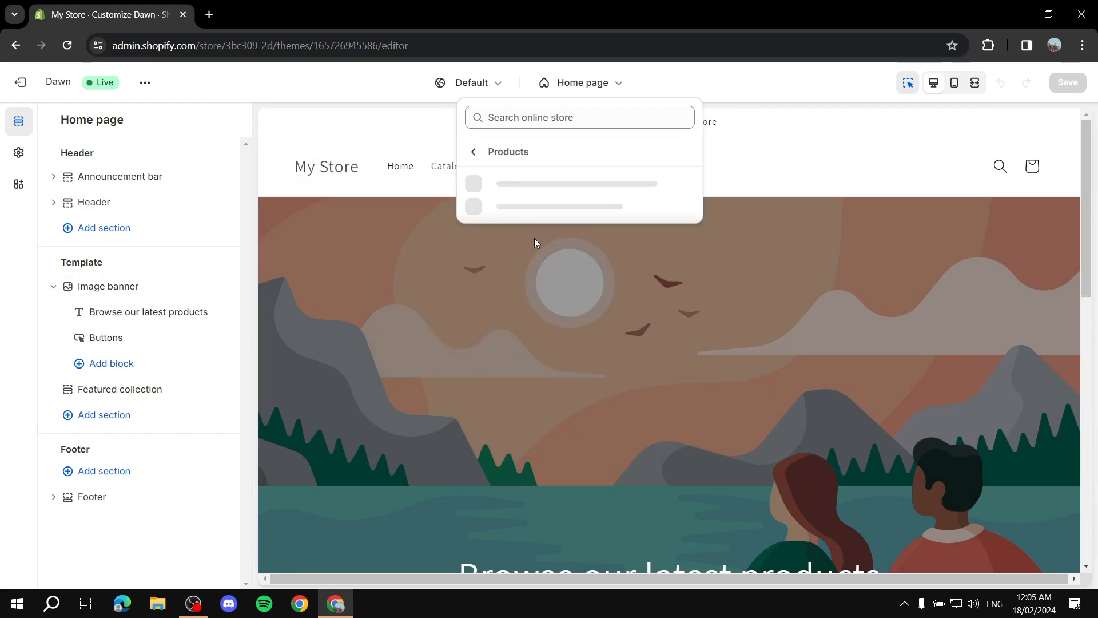
left_click(498, 190)
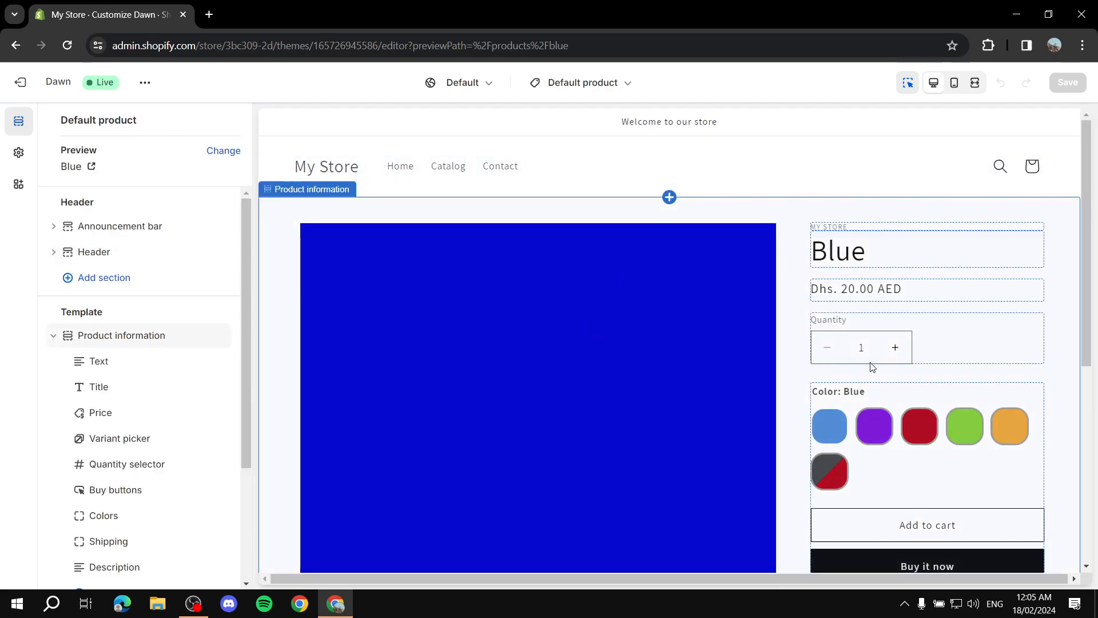
Expand the Colors and Shipping collapsible rows in the Blue product preview to check their content
scroll(872, 369, "down", 6)
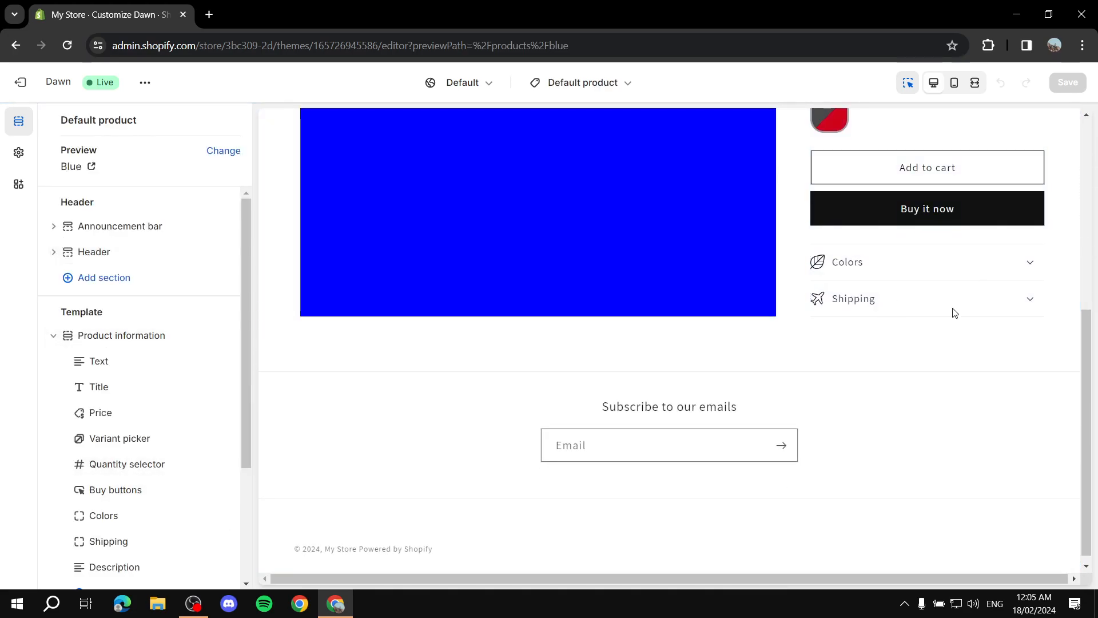
left_click(1032, 265)
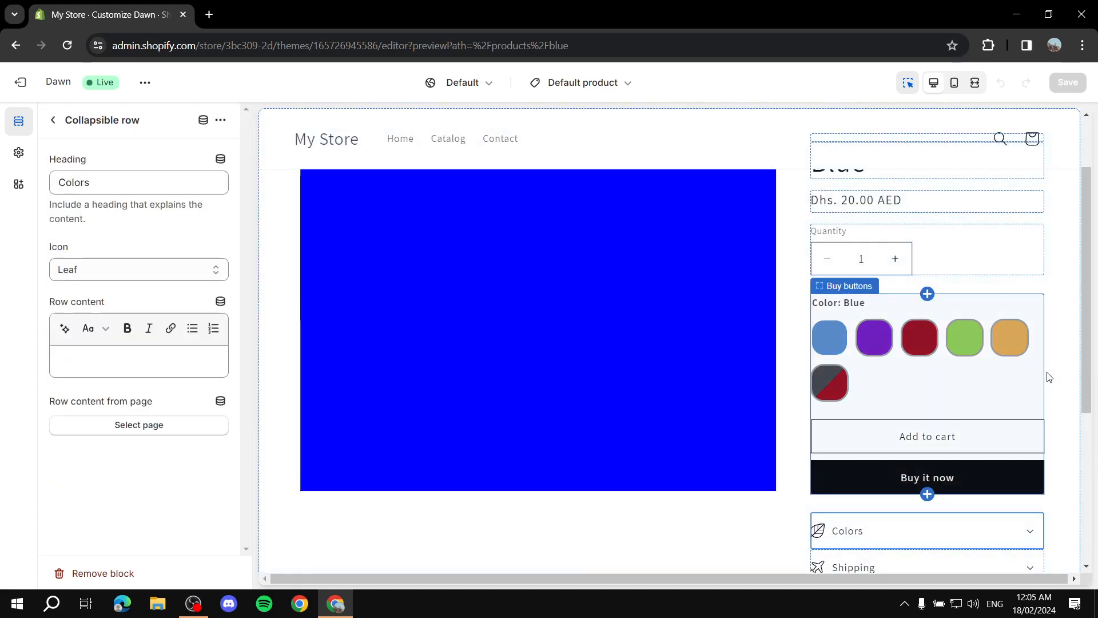
left_click(1031, 319)
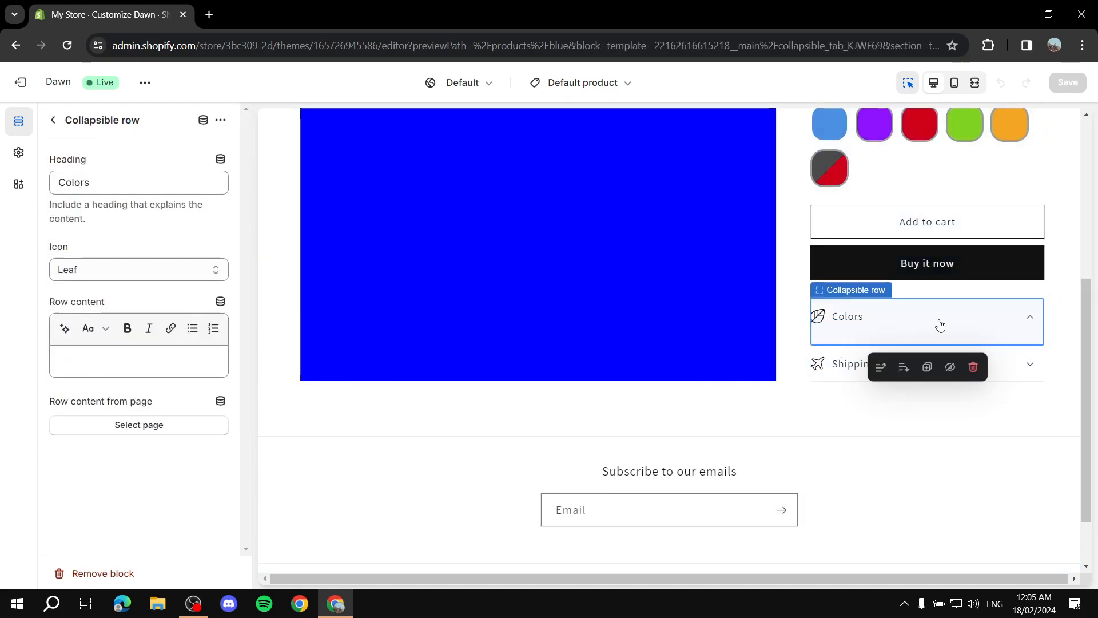
left_click(1030, 366)
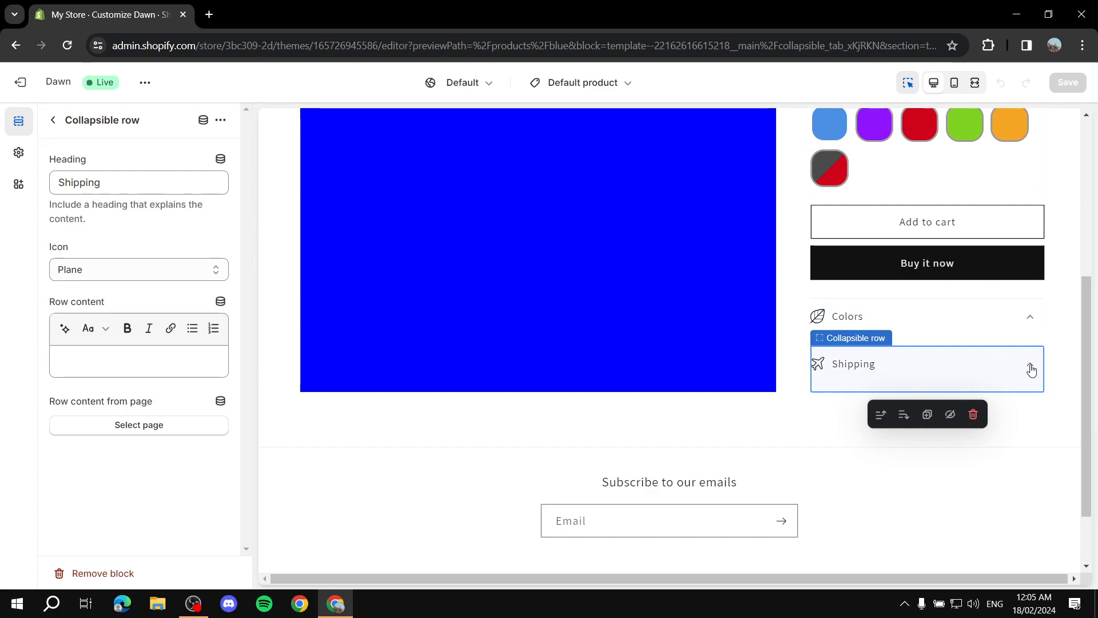
Connect the Colors collapsible row's content to the product's Colors metafield
left_click(944, 321)
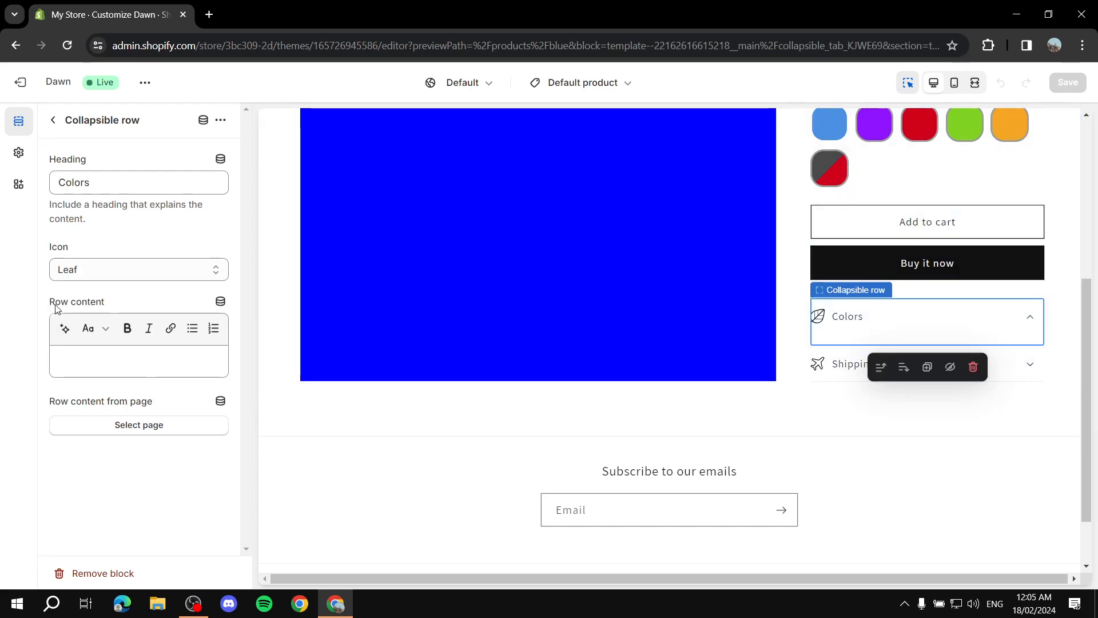
left_click(220, 302)
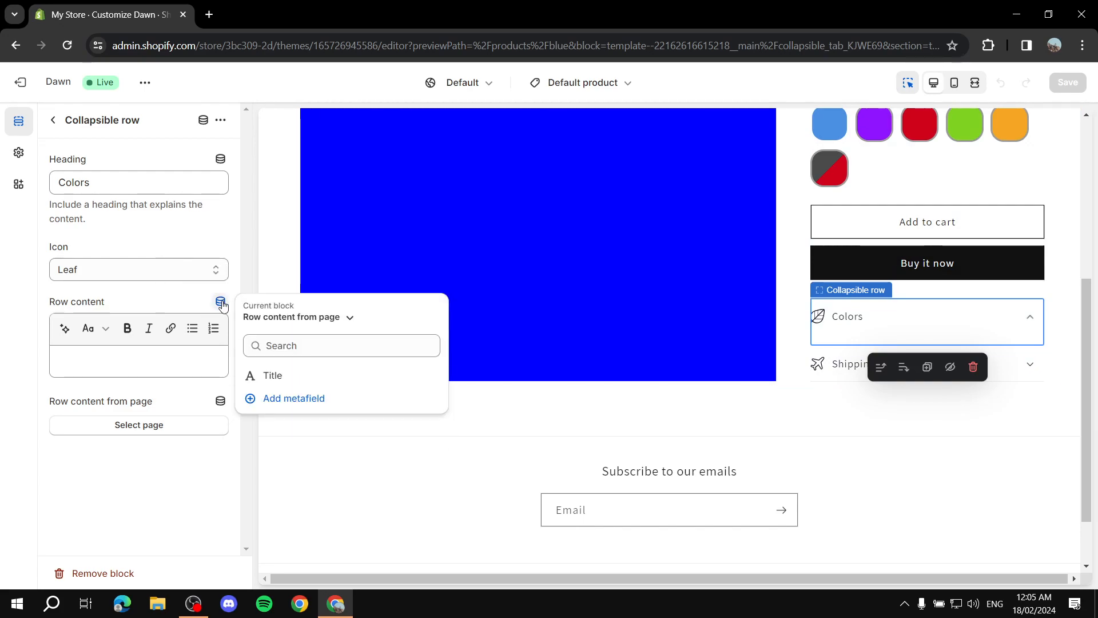
left_click(296, 324)
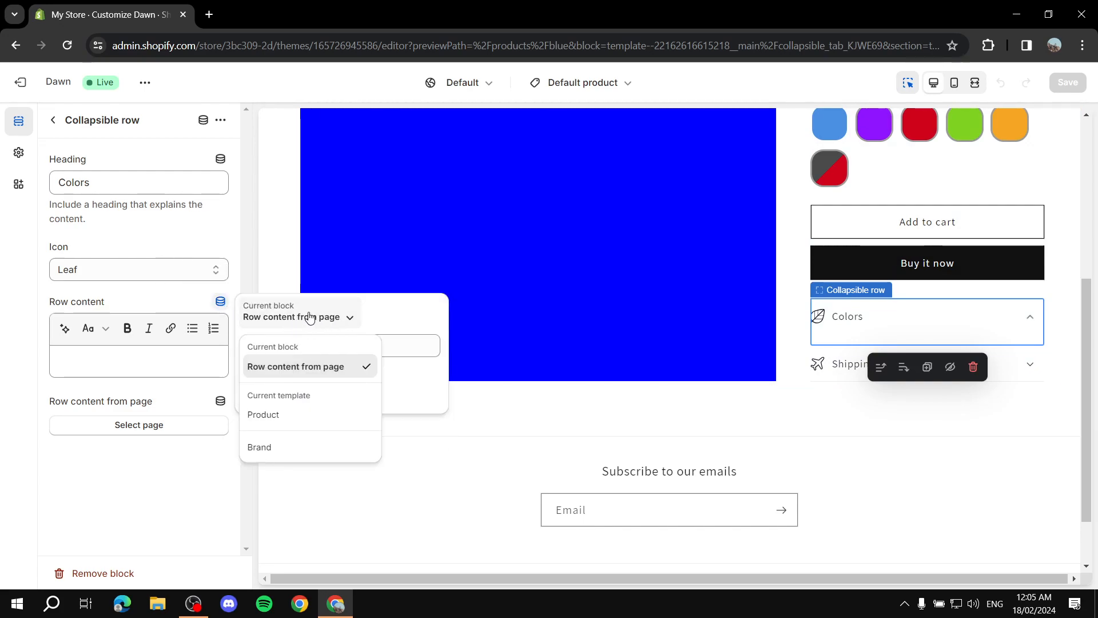
left_click(269, 414)
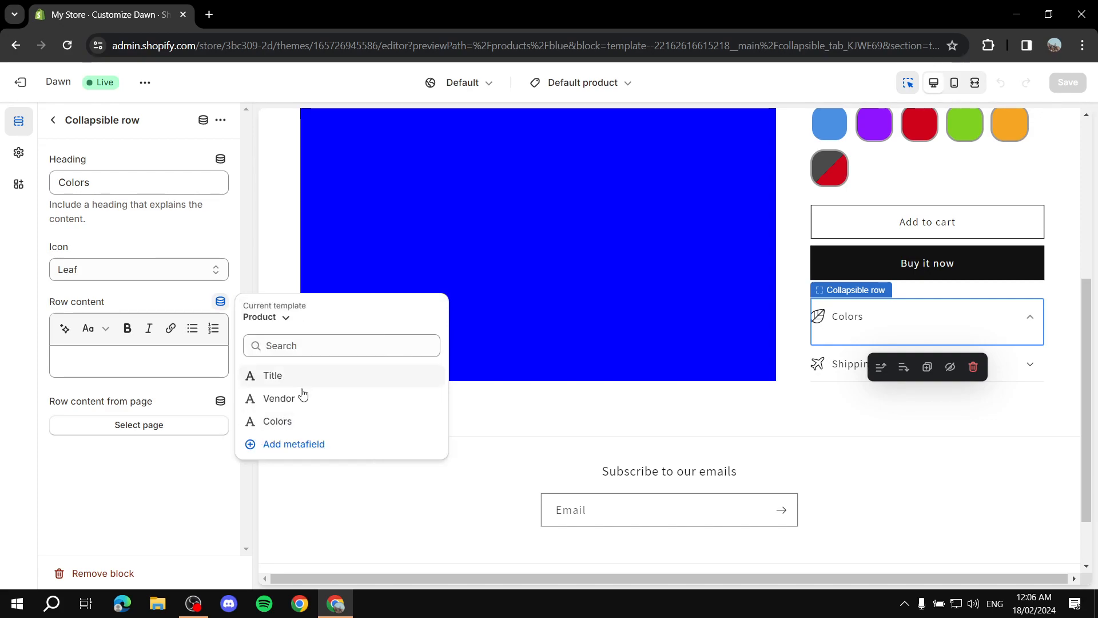
left_click(277, 421)
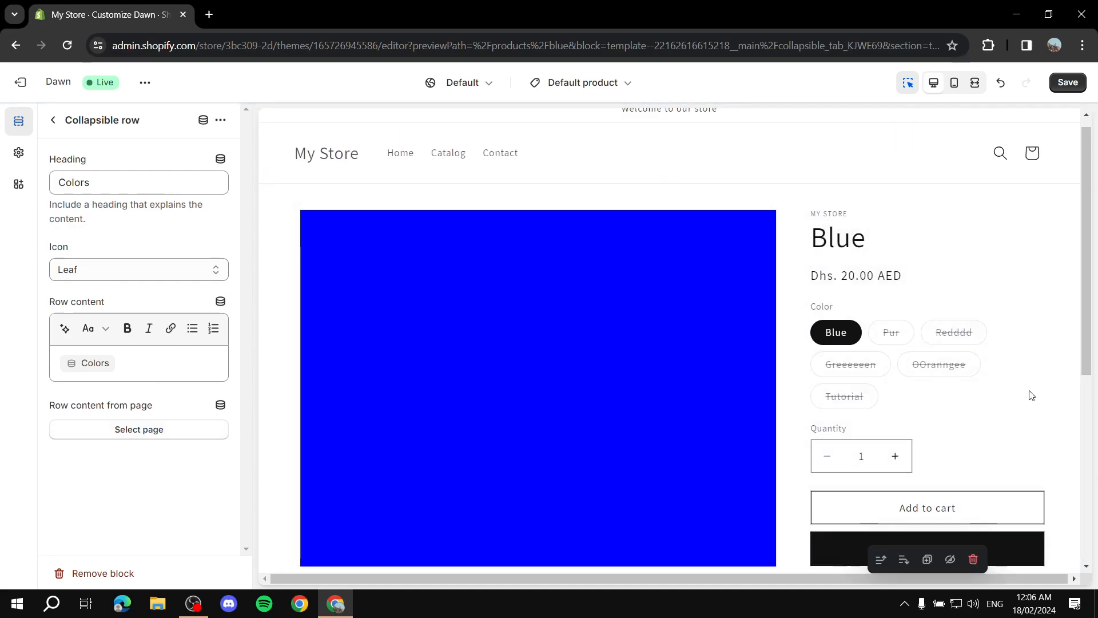
Expand the Colors row in the Blue product preview to check its content, and collapse it again
scroll(1069, 416, "down", 6)
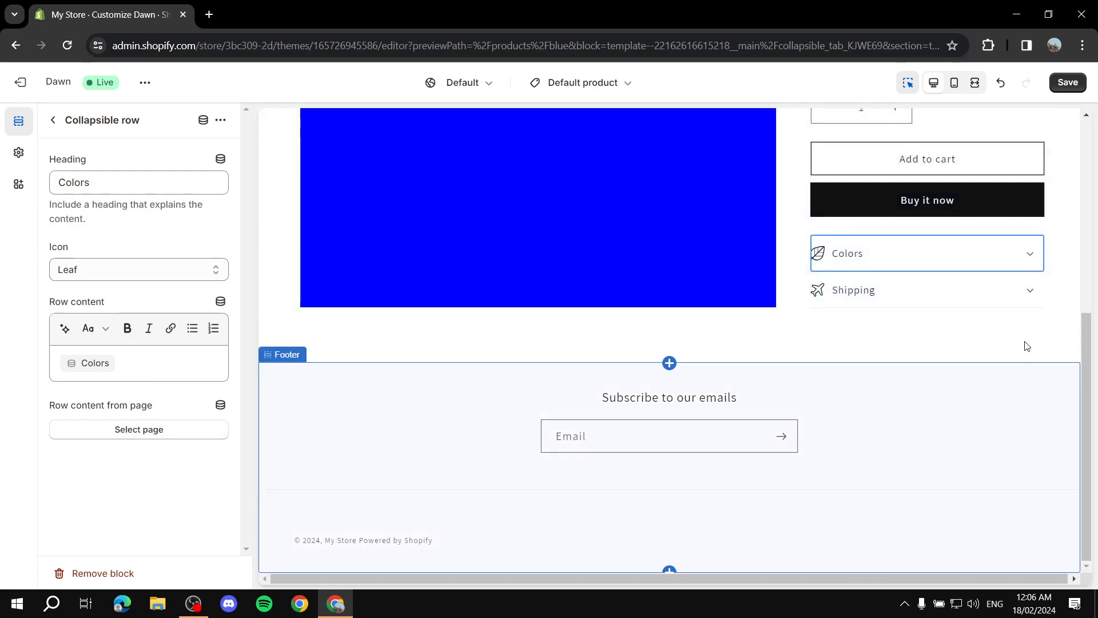
left_click(1029, 254)
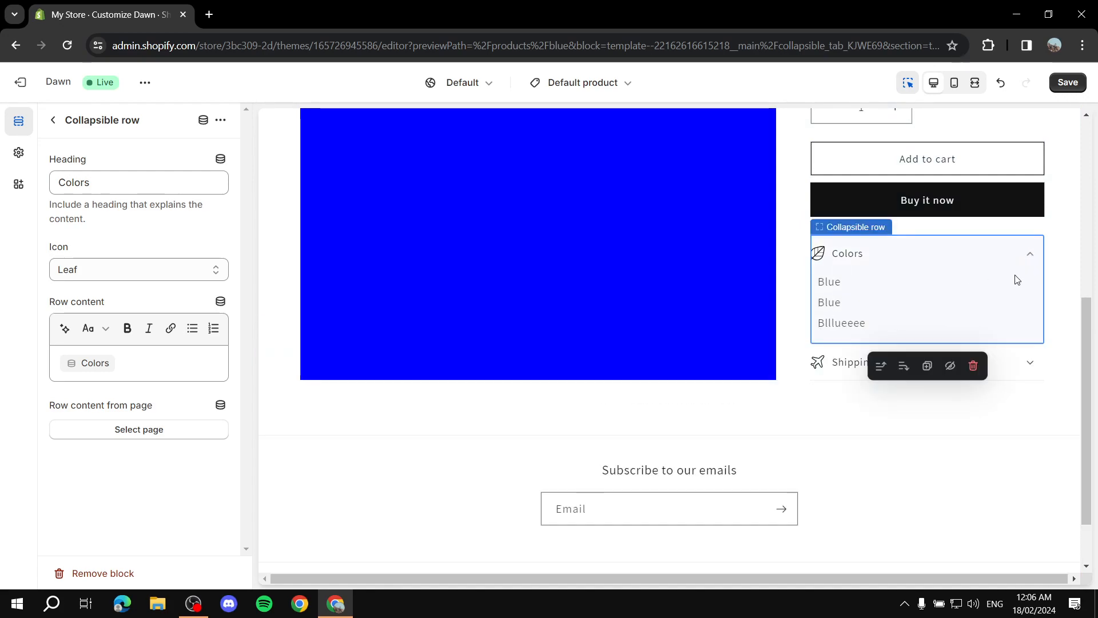
left_click(1026, 265)
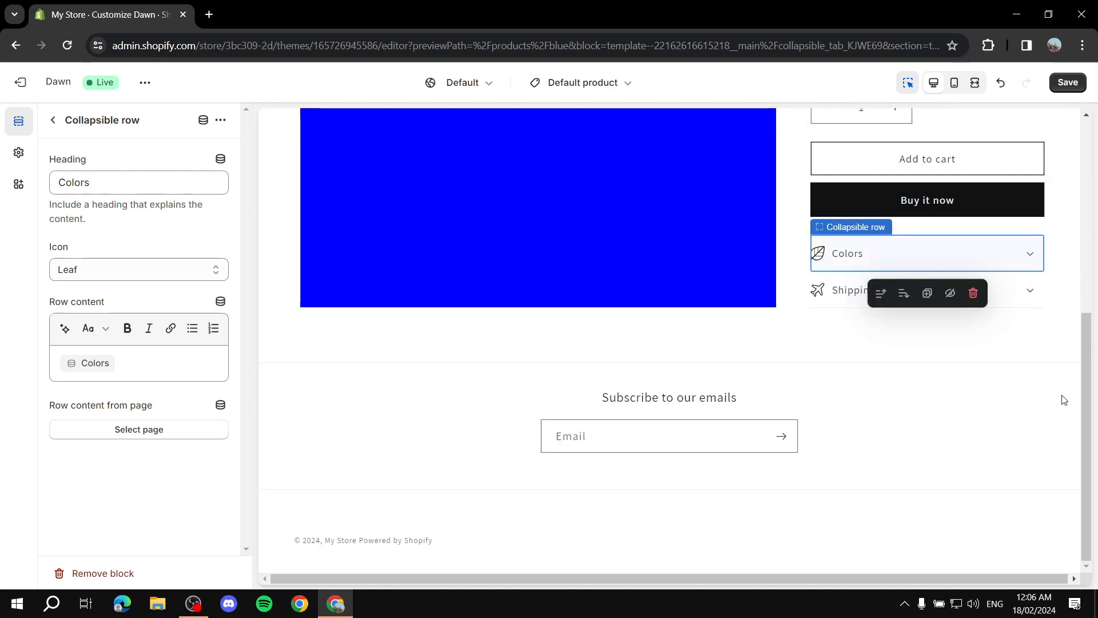
Set the Shipping collapsible row's content from page to the Shipping page
left_click(1007, 296)
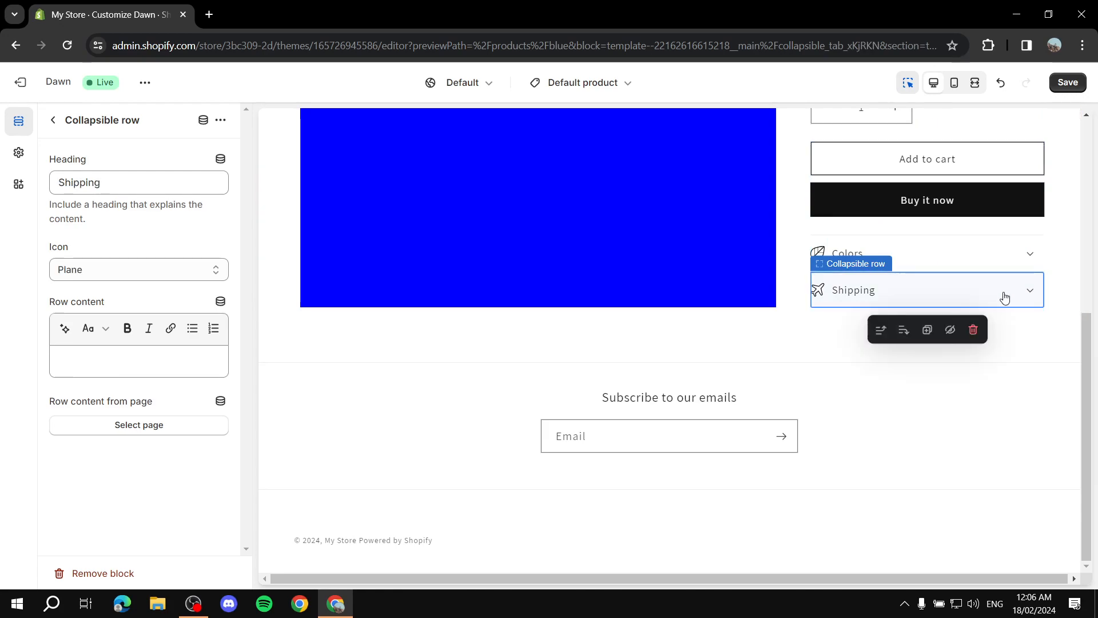
left_click(203, 120)
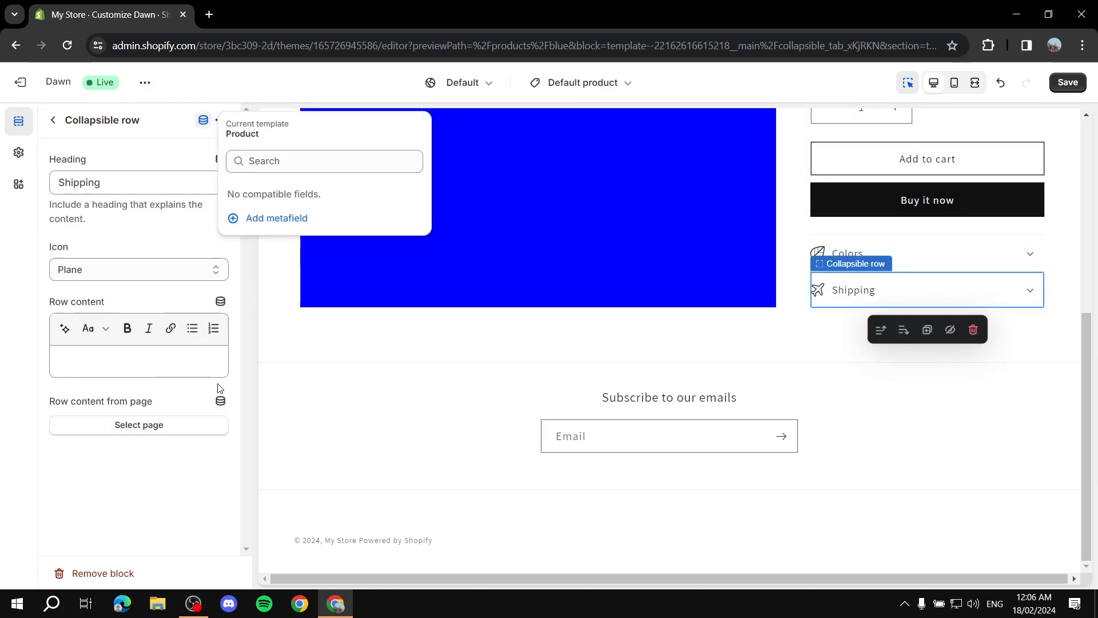
left_click(175, 428)
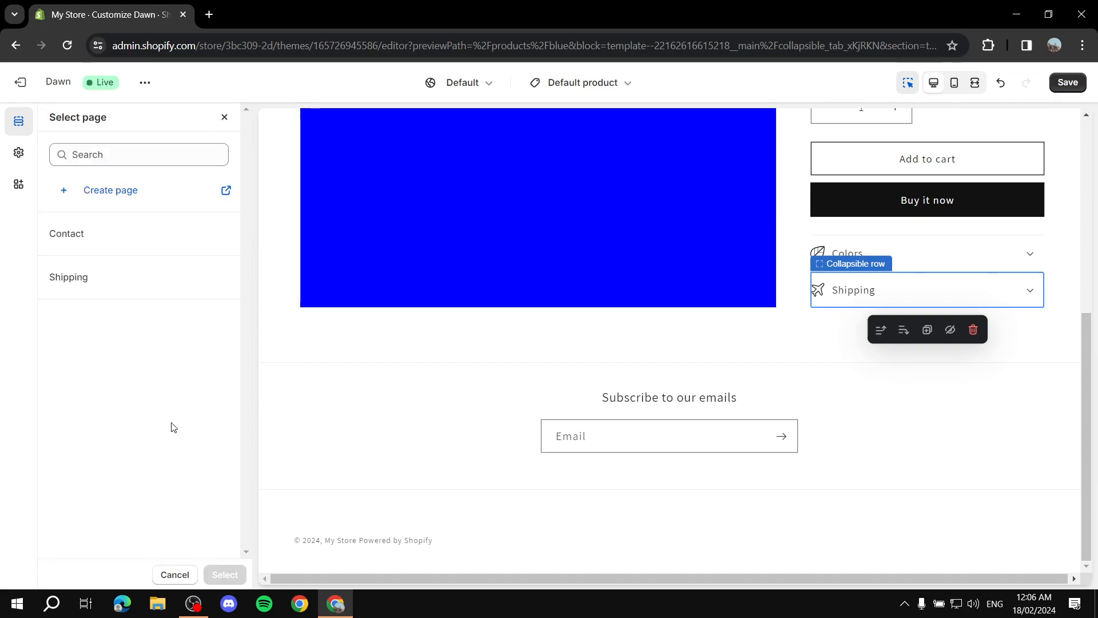
left_click(87, 282)
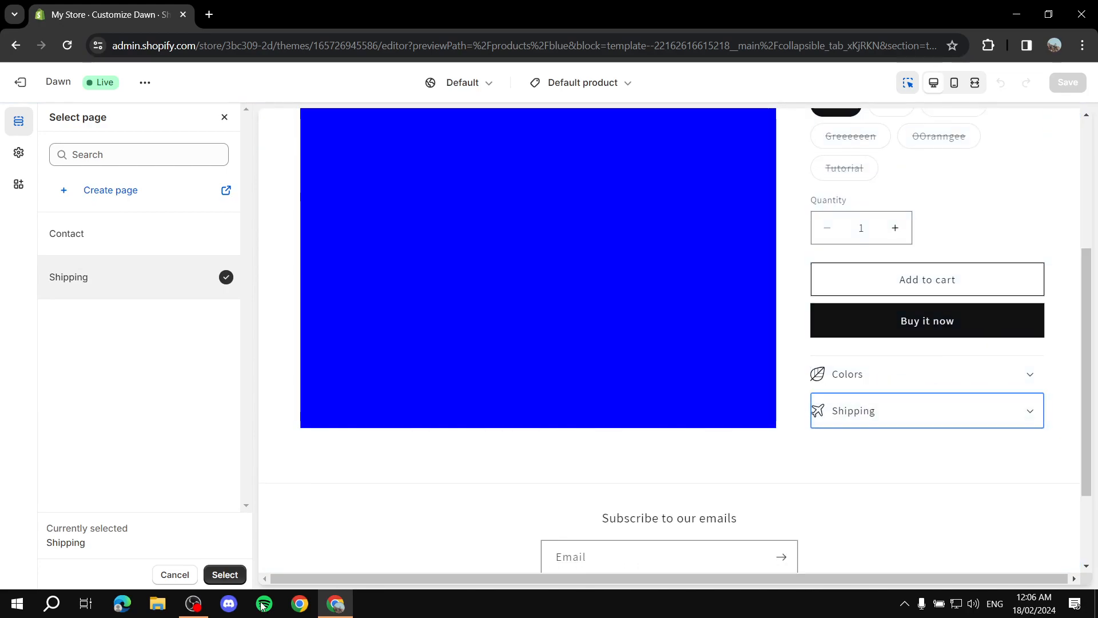
left_click(226, 574)
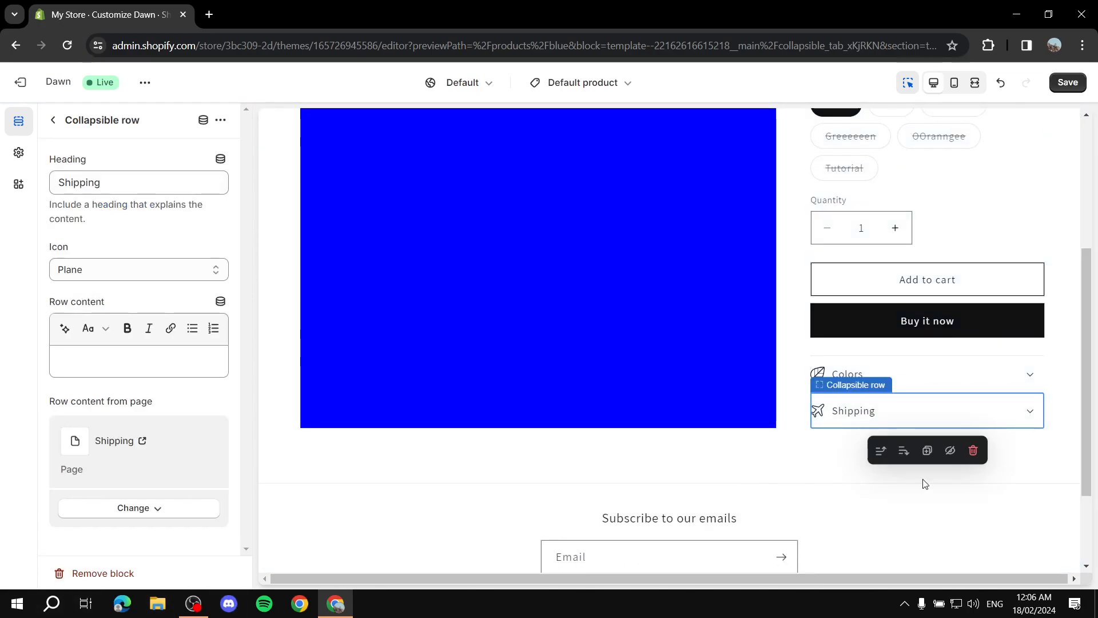
Expand the Shipping row in the Blue product preview to check its content, and save the theme changes
left_click(1030, 413)
scroll(915, 423, "down", 1)
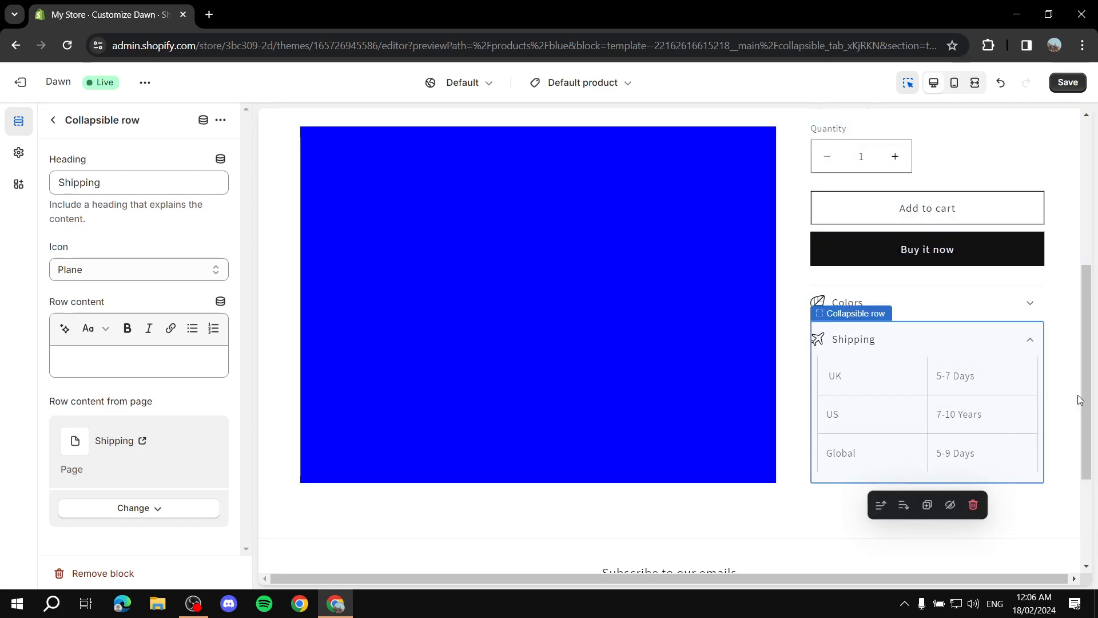
scroll(1048, 311, "up", 3)
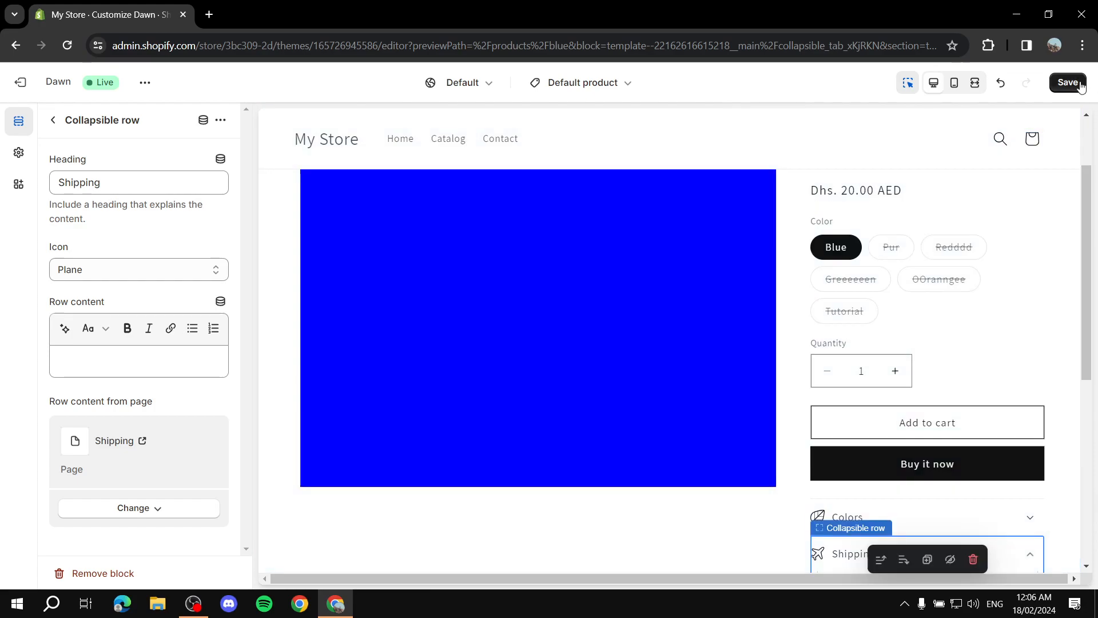
left_click(1078, 85)
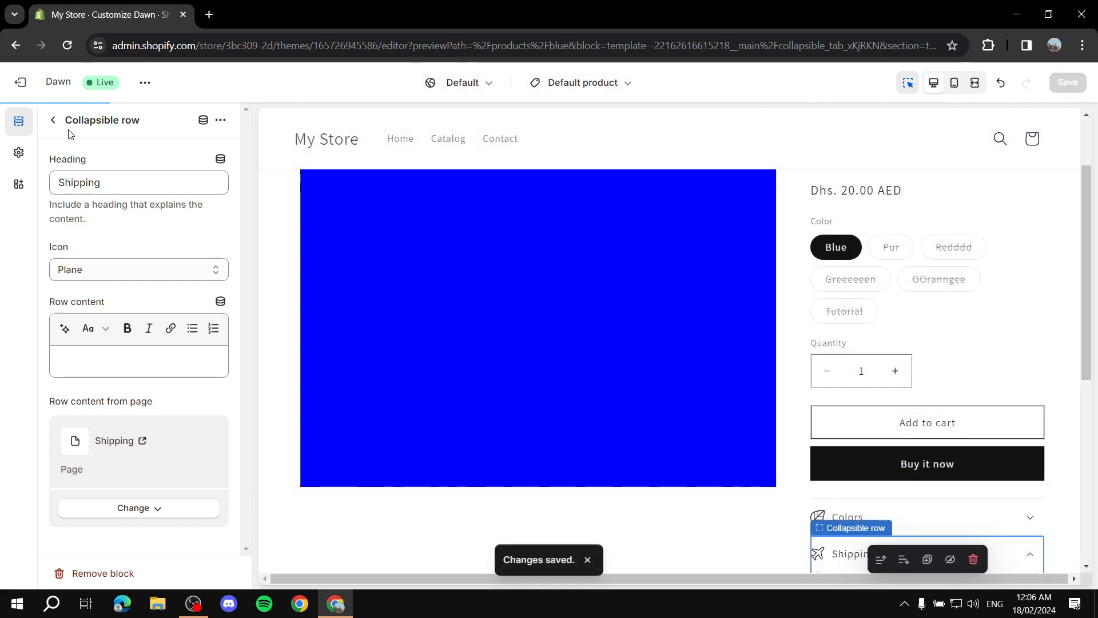
Leave the row settings and open the Purple product from the store's Catalog page in the preview
left_click(53, 123)
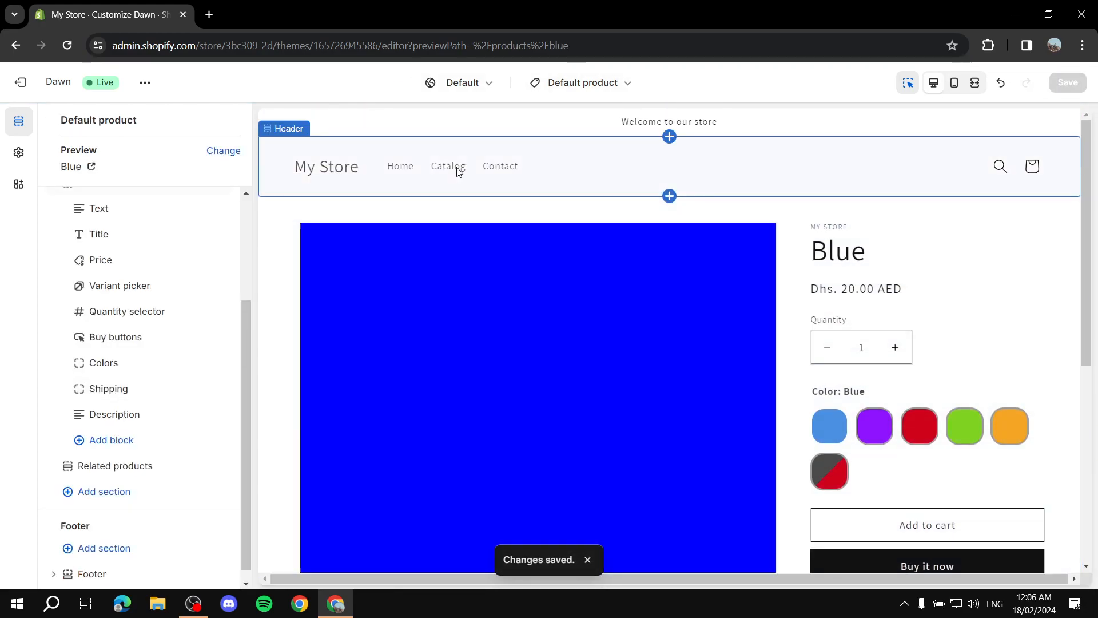
left_click(445, 167)
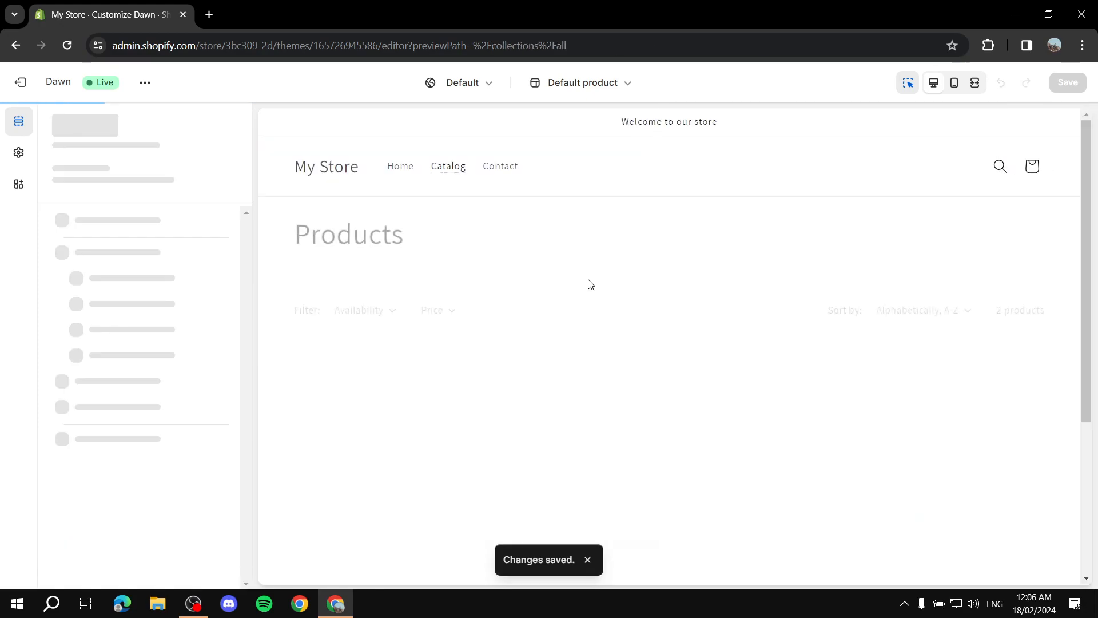
left_click(585, 419)
left_click(561, 336)
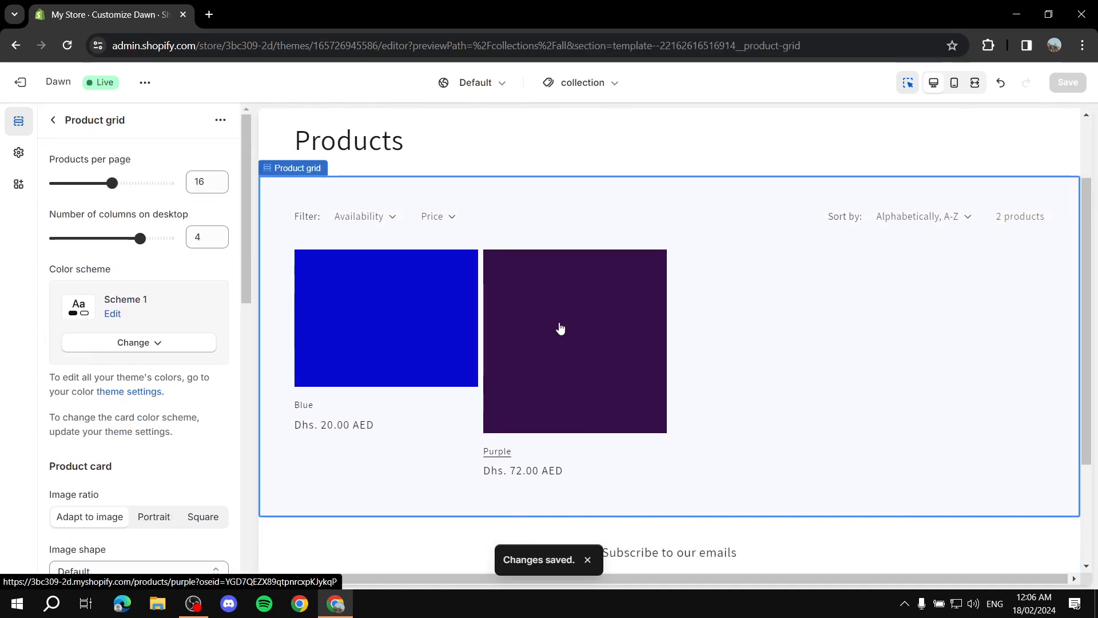
Expand the Colors and Shipping collapsible rows in the Purple product preview and review their content along with the page
scroll(960, 405, "down", 5)
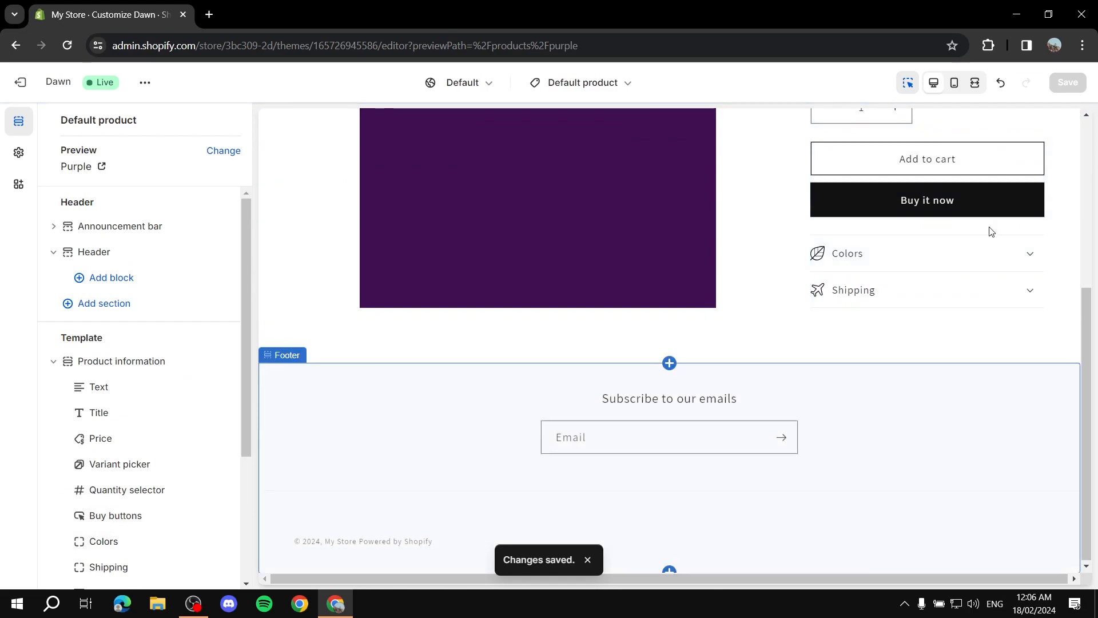
left_click(1031, 257)
left_click(1029, 443)
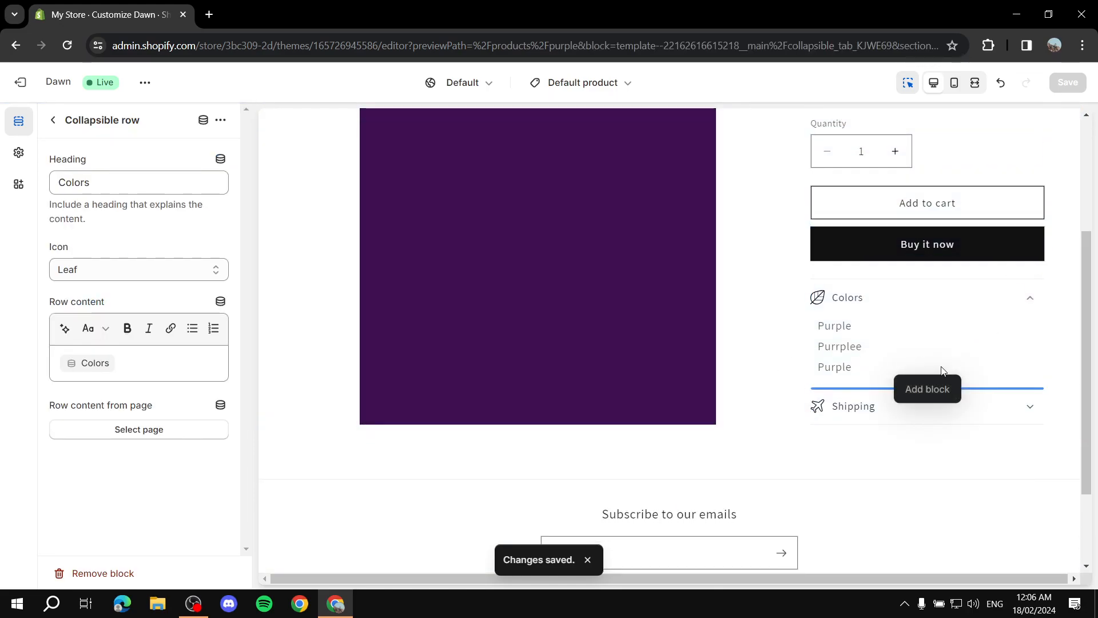
left_click(1029, 406)
left_click(1031, 411)
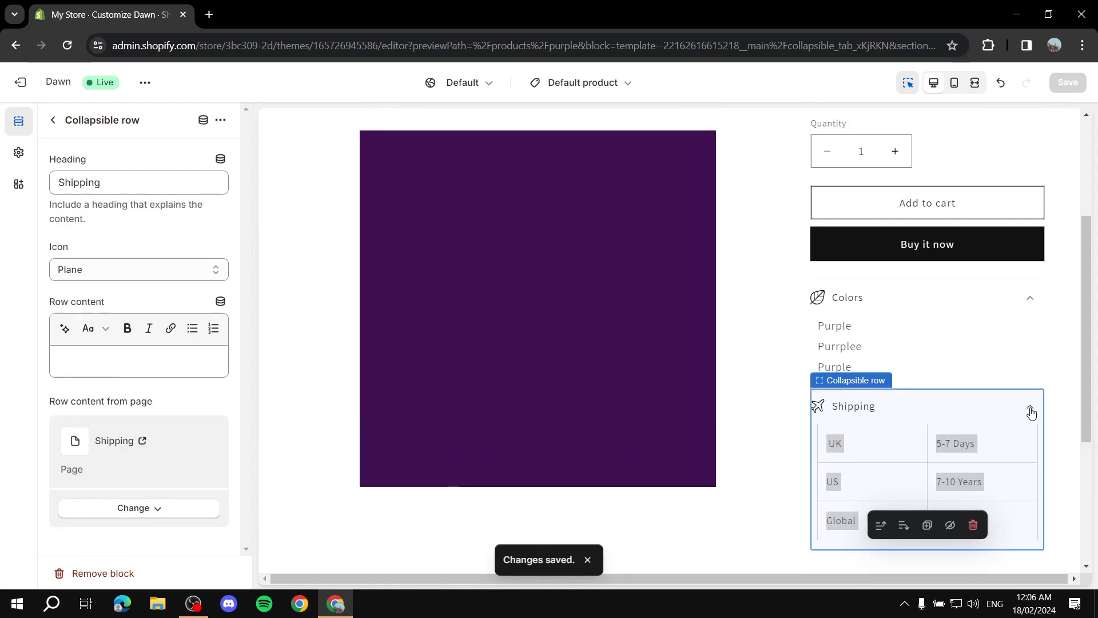
left_click(1061, 416)
scroll(905, 314, "up", 3)
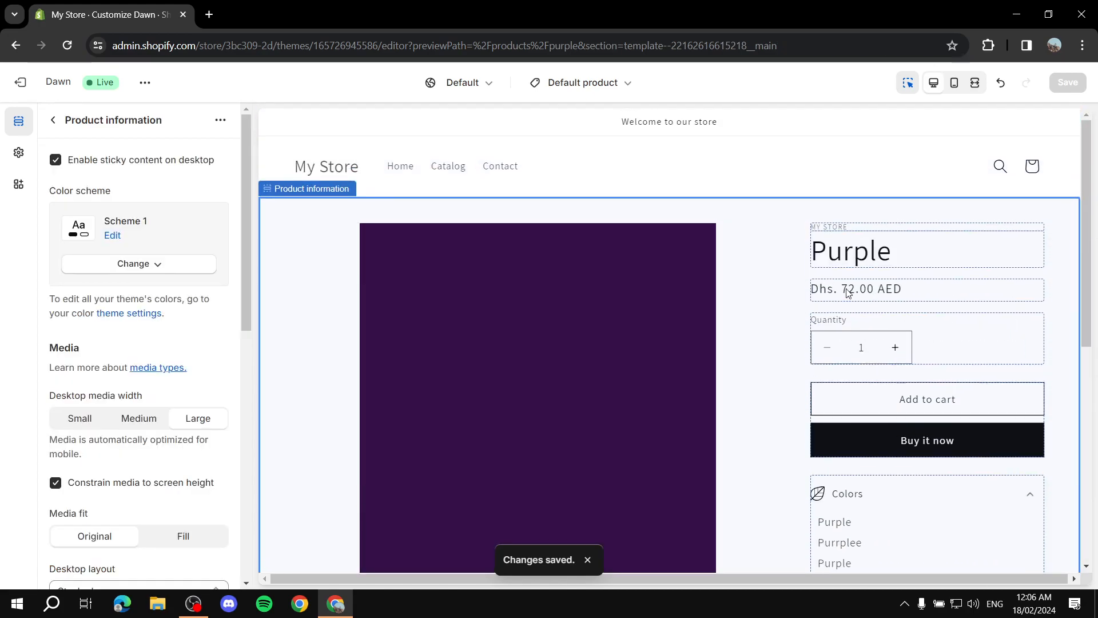
scroll(995, 280, "down", 5)
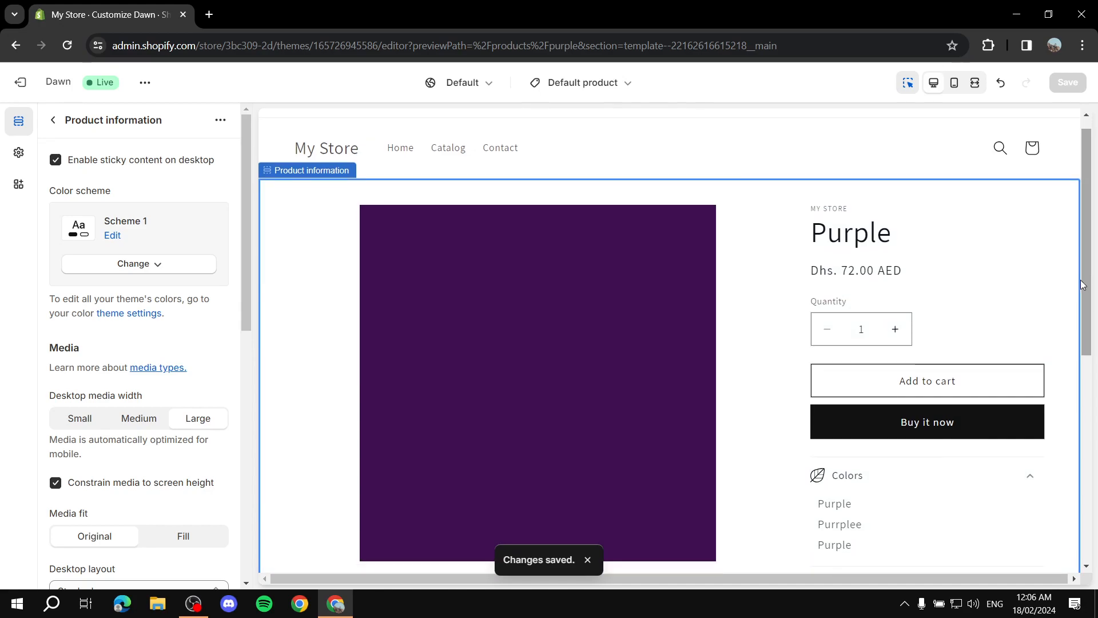
Leave the Product information settings and exit the theme editor to the store's Themes page
scroll(819, 276, "up", 5)
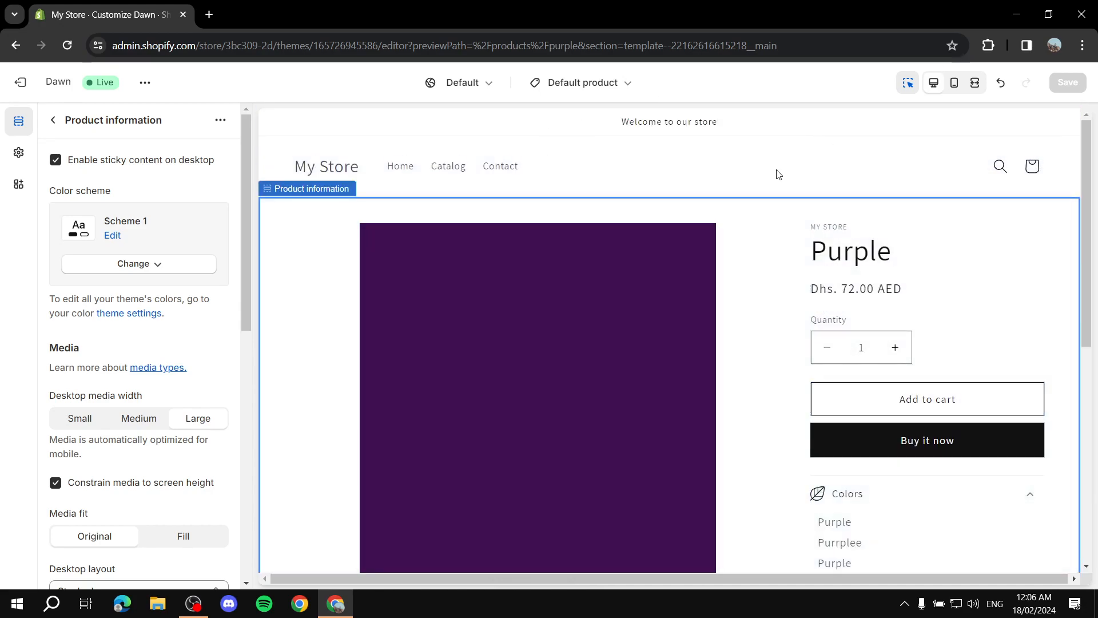
left_click(54, 122)
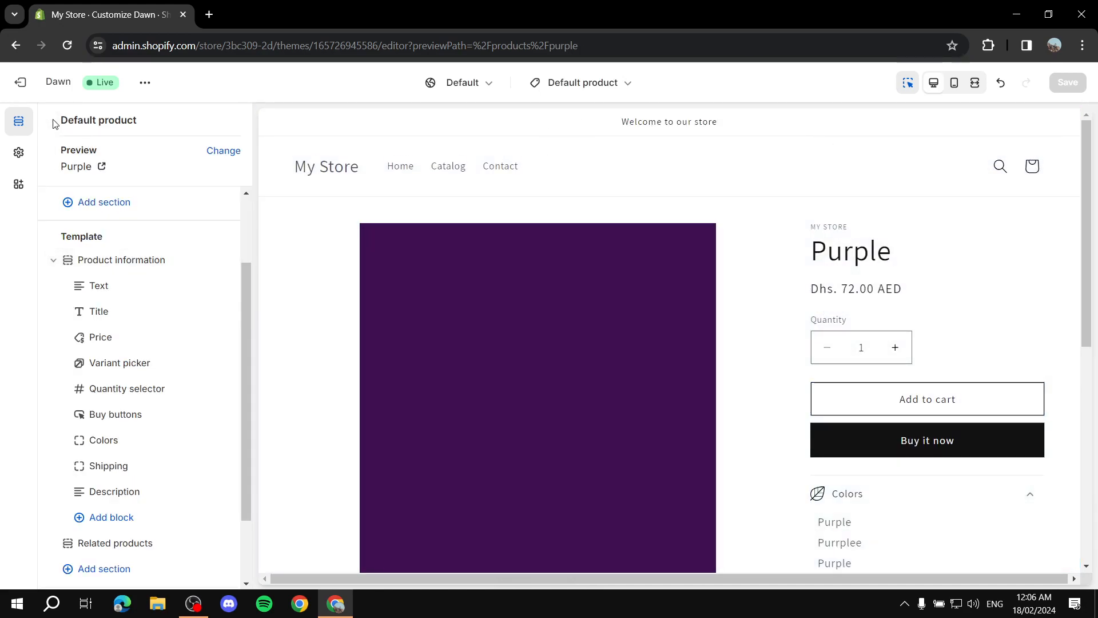
left_click(34, 82)
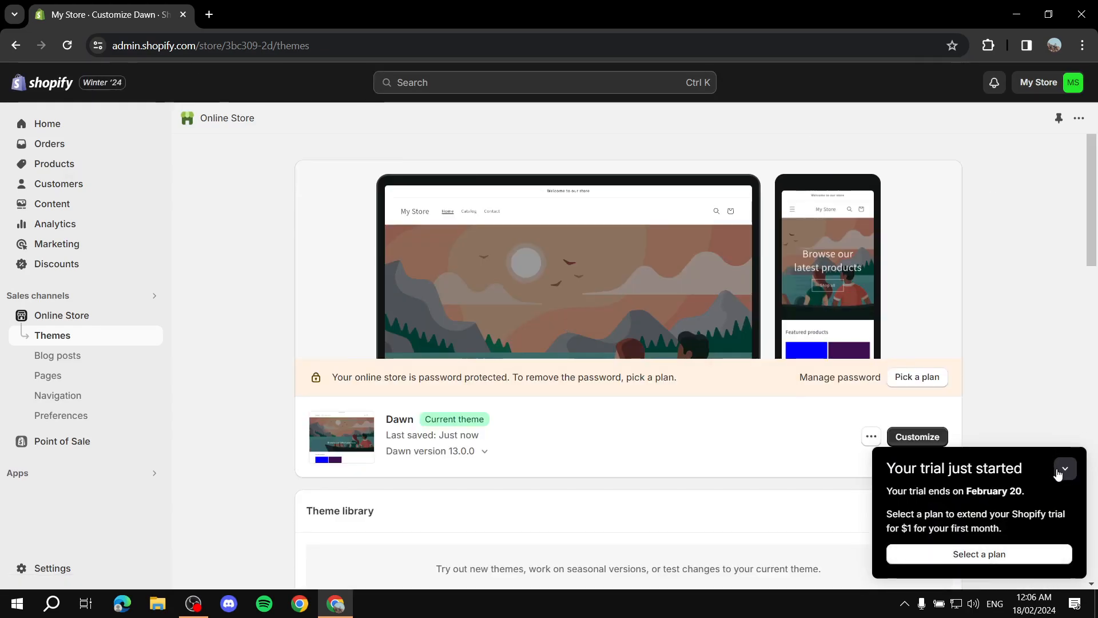